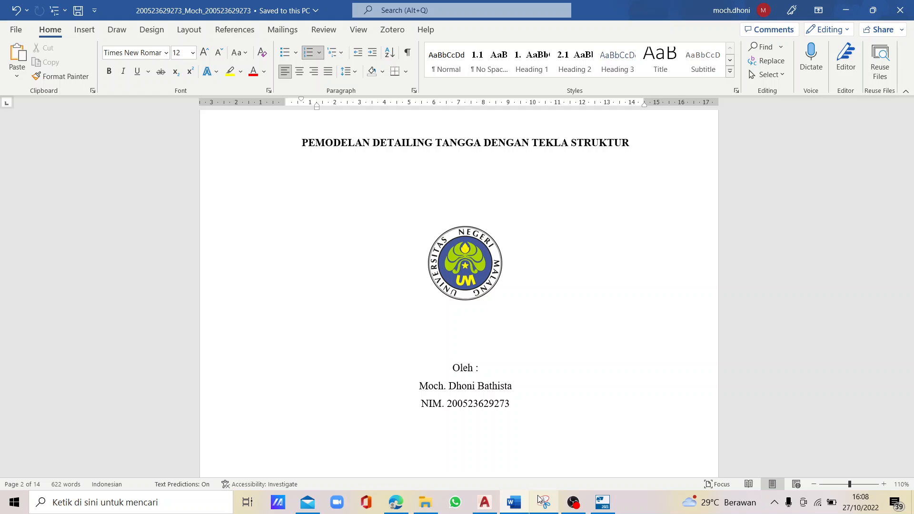
- Review the stair reinforcement detail drawing and its dimensions in the modelling report
{"action": "scroll", "coordinate": [500, 426], "scroll_direction": "down", "scroll_amount": 8}
{"action": "scroll", "coordinate": [500, 426], "scroll_direction": "down", "scroll_amount": 8}
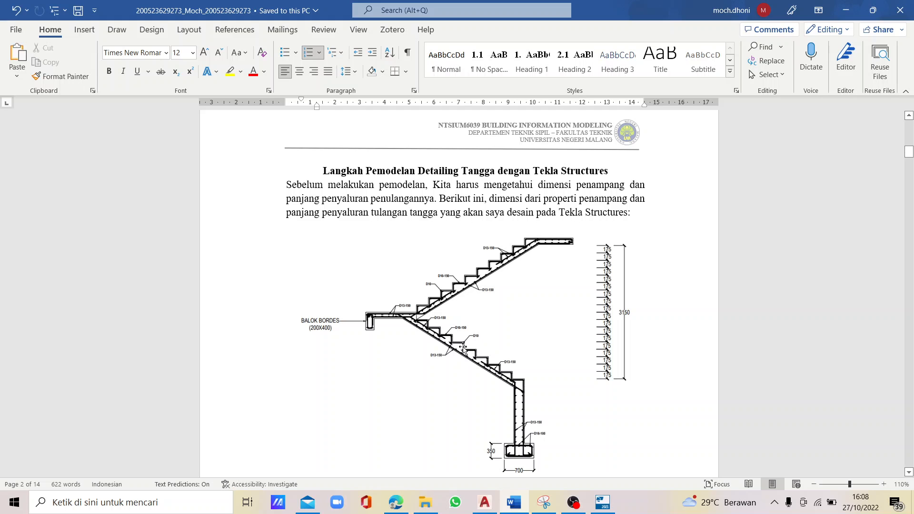
{"action": "scroll", "coordinate": [433, 333], "scroll_direction": "down", "scroll_amount": 3}
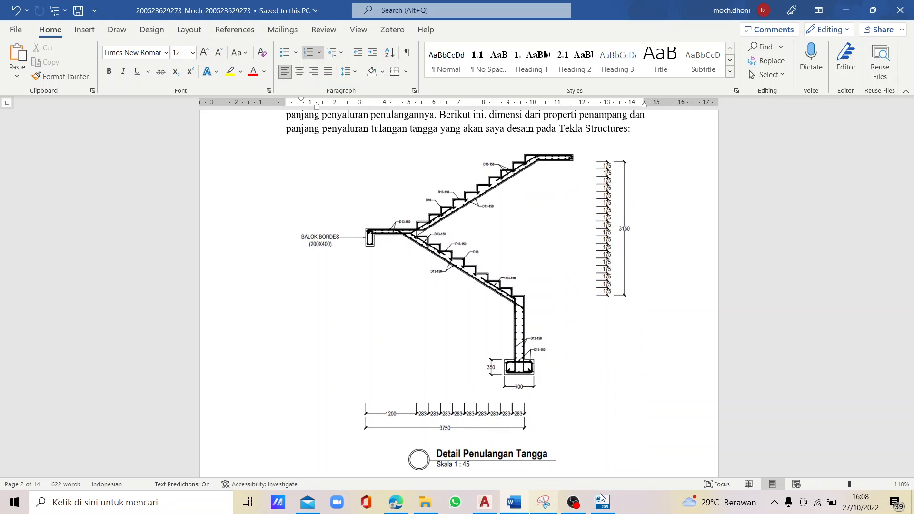
- Switch to Tekla Structures and place a Reinforced Concrete Stair (95) from the edge midpoint of the grid C beam to the landing beam's top edge midpoint
{"action": "left_click", "coordinate": [603, 501]}
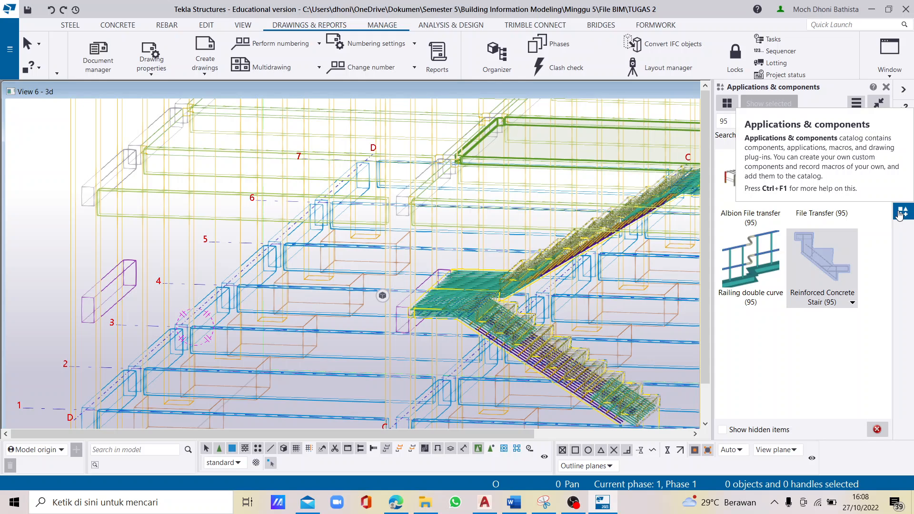
{"action": "left_click", "coordinate": [762, 122]}
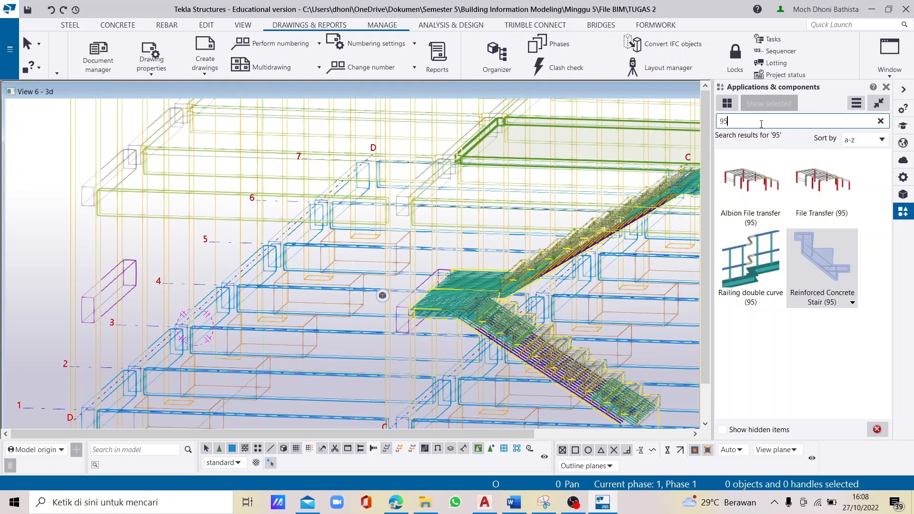
{"action": "left_click", "coordinate": [831, 253]}
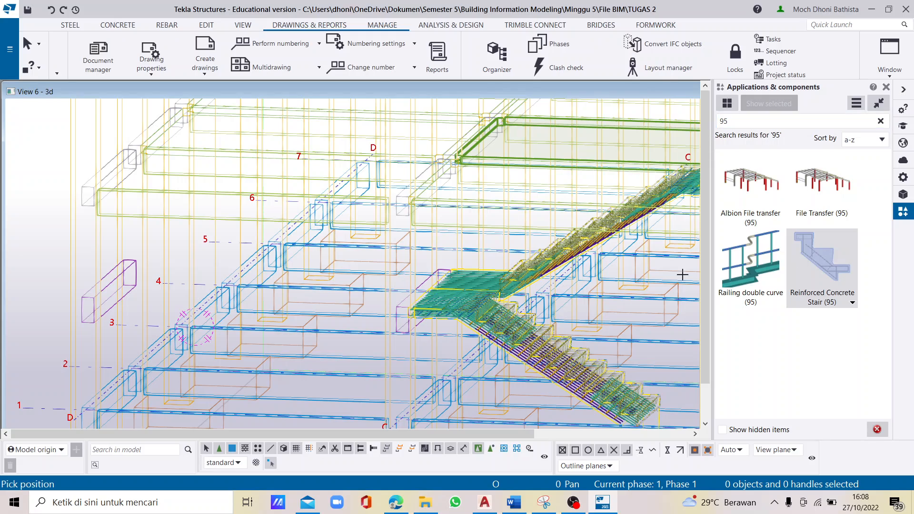
{"action": "scroll", "coordinate": [212, 287], "scroll_direction": "down", "scroll_amount": 2}
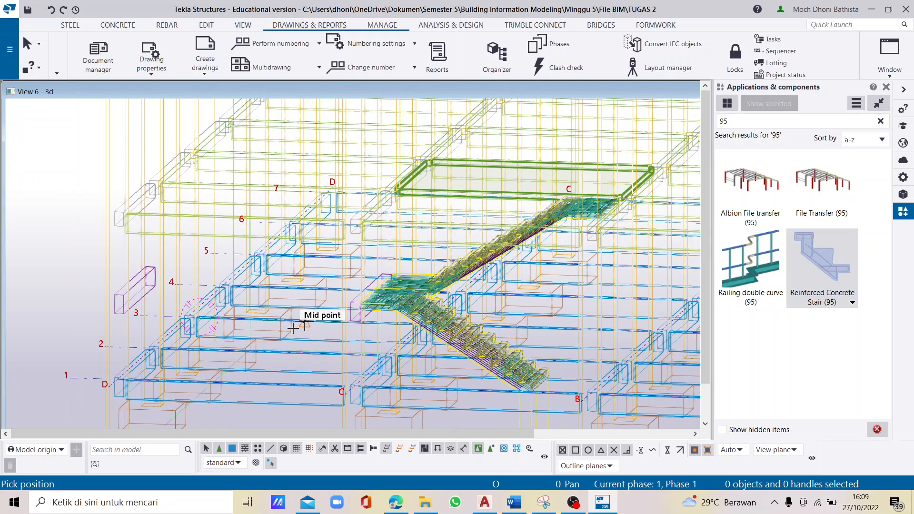
{"action": "scroll", "coordinate": [365, 374], "scroll_direction": "up", "scroll_amount": 2}
{"action": "scroll", "coordinate": [365, 374], "scroll_direction": "up", "scroll_amount": 5}
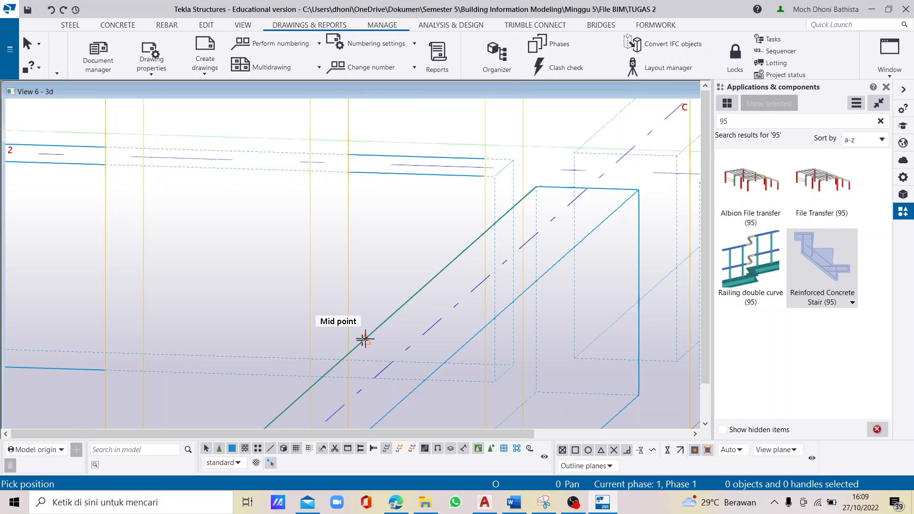
{"action": "left_click", "coordinate": [365, 339]}
{"action": "scroll", "coordinate": [388, 336], "scroll_direction": "down", "scroll_amount": 5}
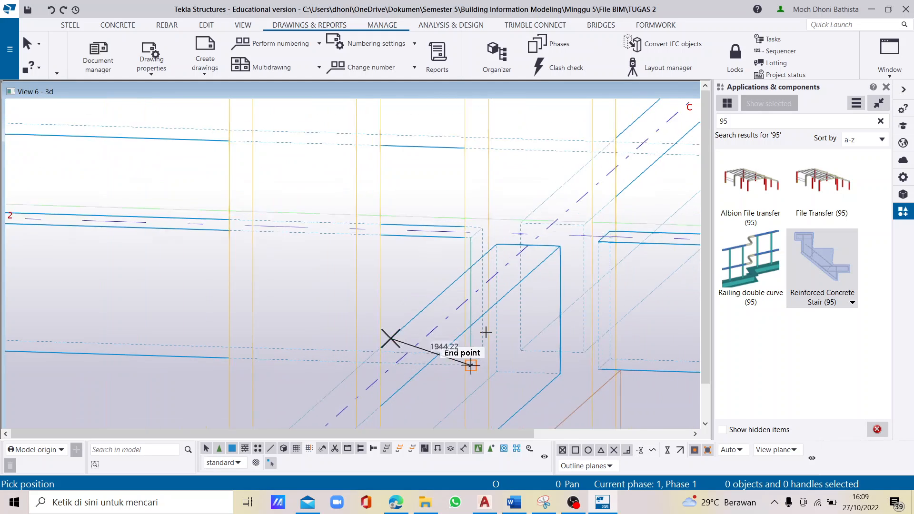
{"action": "scroll", "coordinate": [121, 185], "scroll_direction": "up", "scroll_amount": 5}
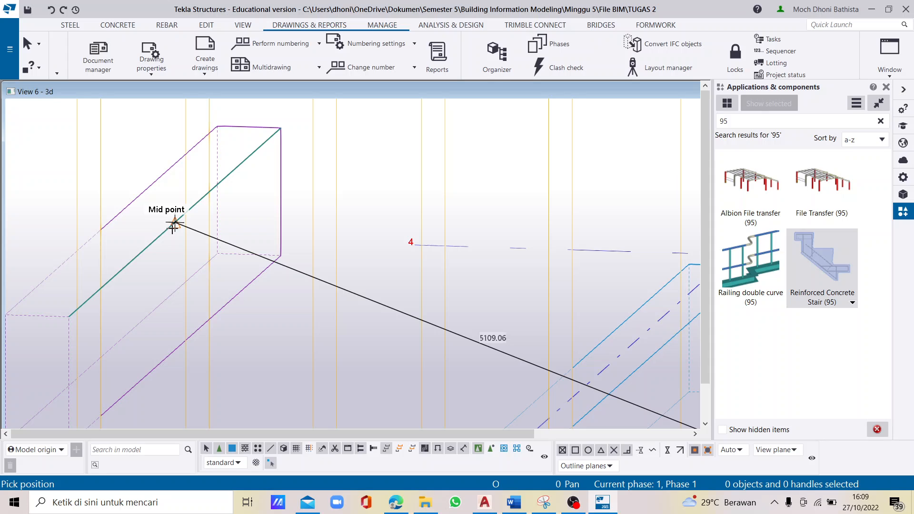
{"action": "left_click", "coordinate": [175, 222]}
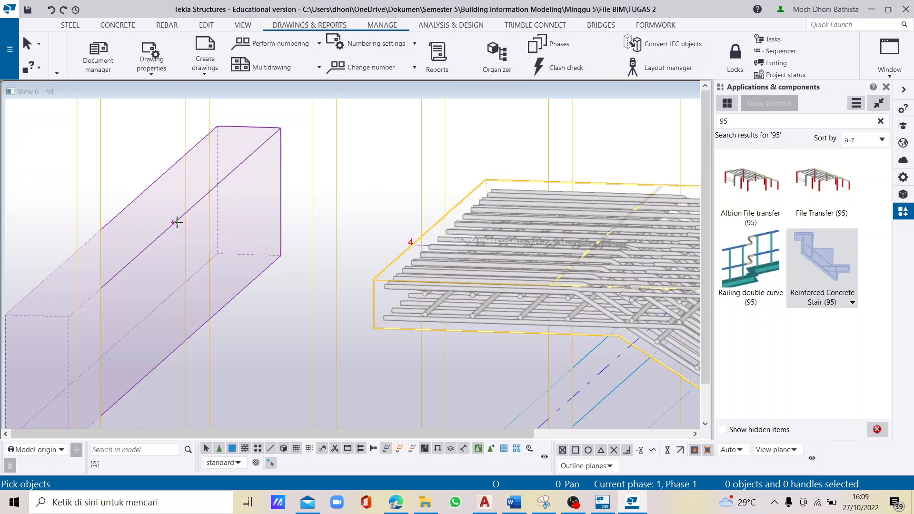
{"action": "scroll", "coordinate": [175, 222], "scroll_direction": "down", "scroll_amount": 2}
{"action": "right_click", "coordinate": [195, 224]}
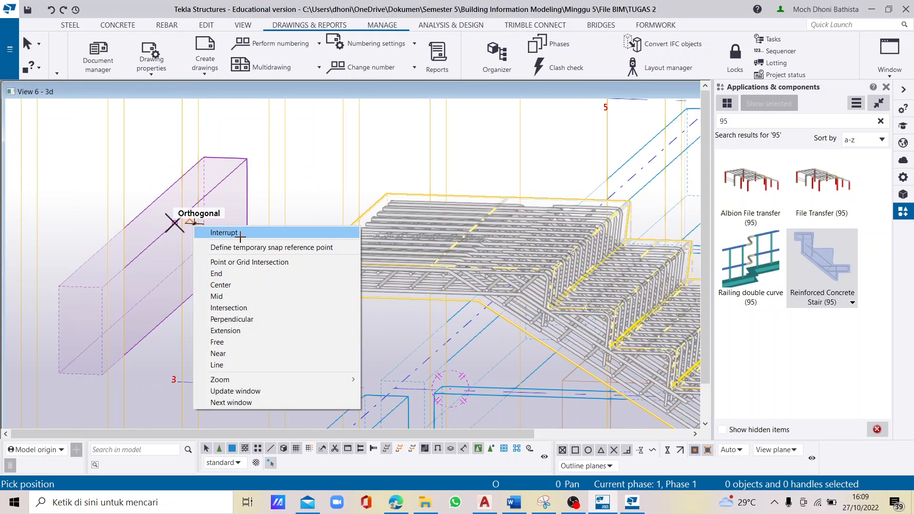
{"action": "left_click", "coordinate": [240, 233]}
- Select the new stair and display components as rendered solids, checking the reinforcement once in see-through display
{"action": "scroll", "coordinate": [243, 235], "scroll_direction": "down", "scroll_amount": 5}
{"action": "scroll", "coordinate": [398, 251], "scroll_direction": "up", "scroll_amount": 4}
{"action": "scroll", "coordinate": [285, 276], "scroll_direction": "up", "scroll_amount": 1}
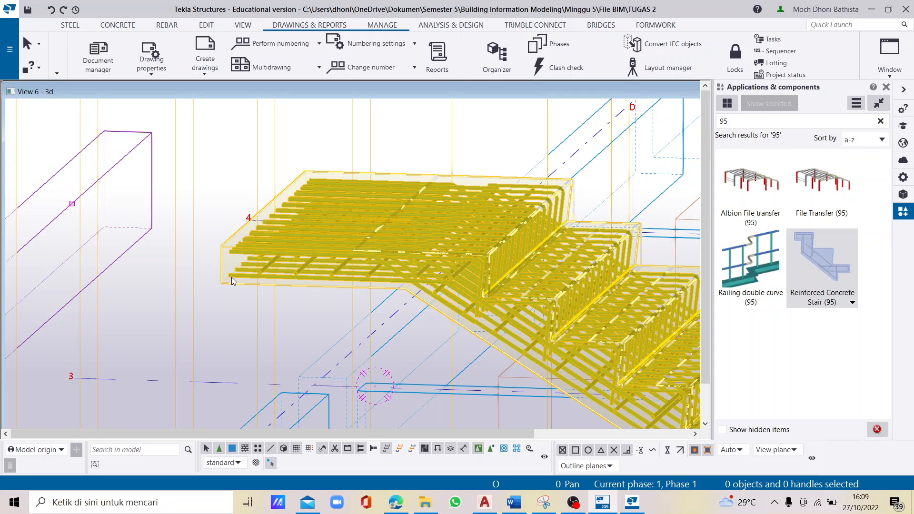
{"action": "scroll", "coordinate": [255, 259], "scroll_direction": "up", "scroll_amount": 1}
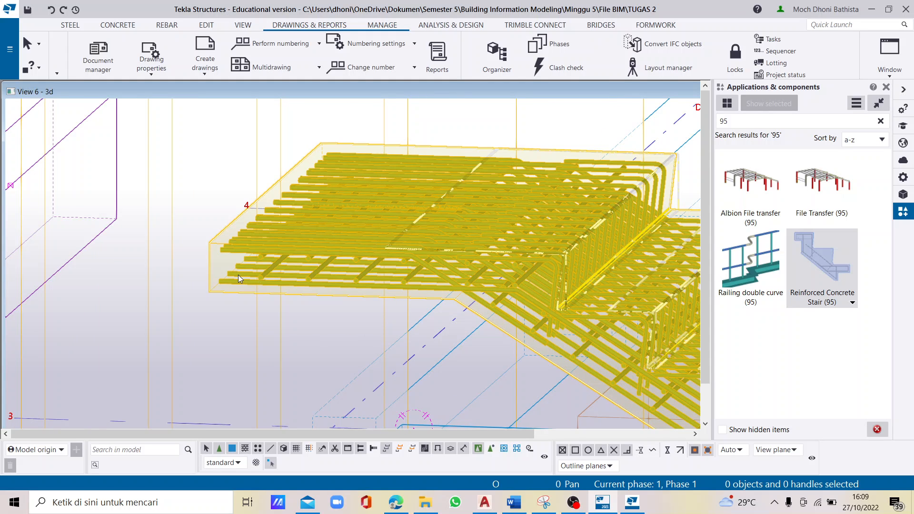
{"action": "left_click", "coordinate": [215, 291]}
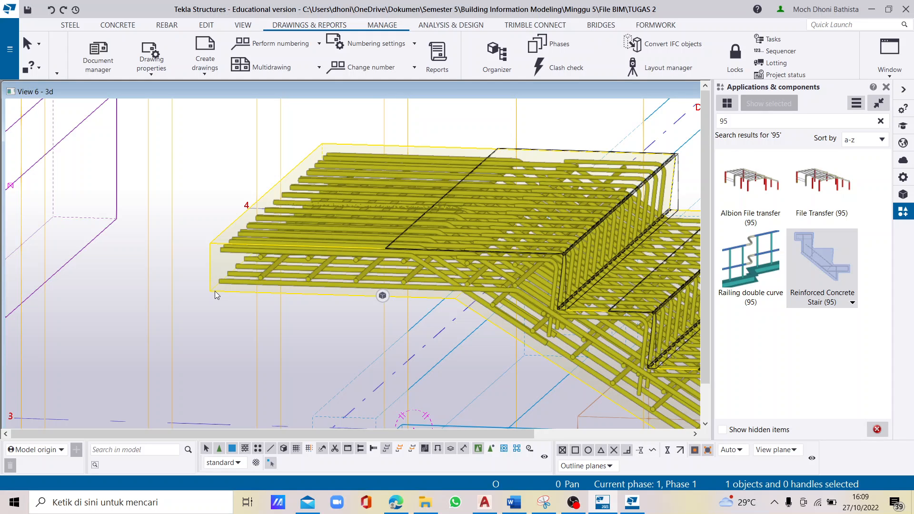
{"action": "key", "text": "shift+4"}
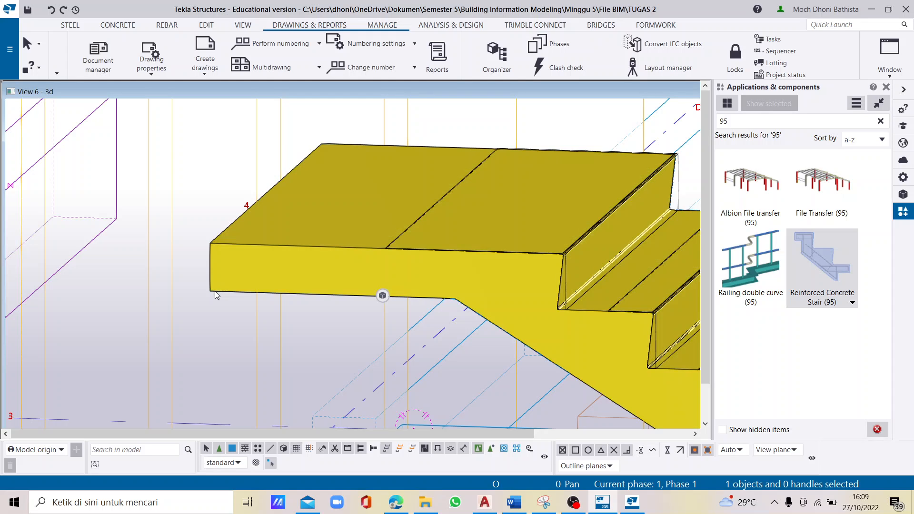
{"action": "scroll", "coordinate": [215, 291], "scroll_direction": "down", "scroll_amount": 4}
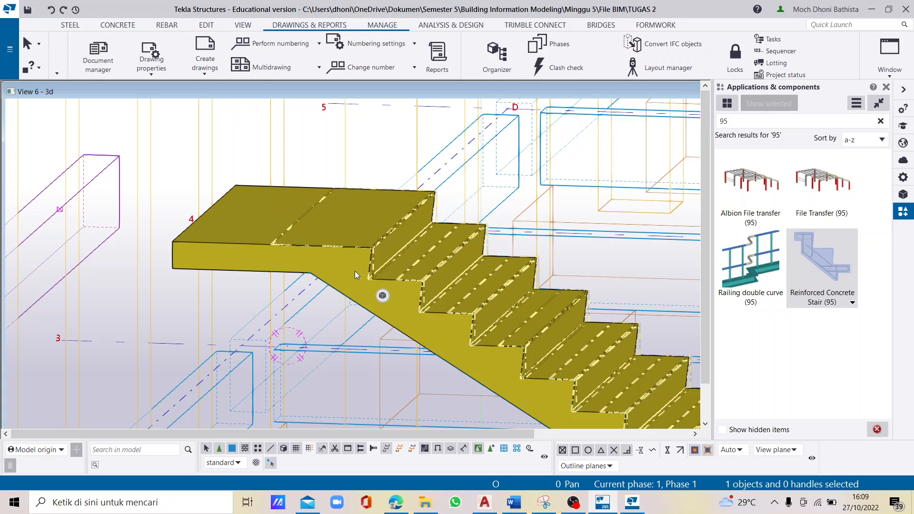
{"action": "key", "text": "shift+2"}
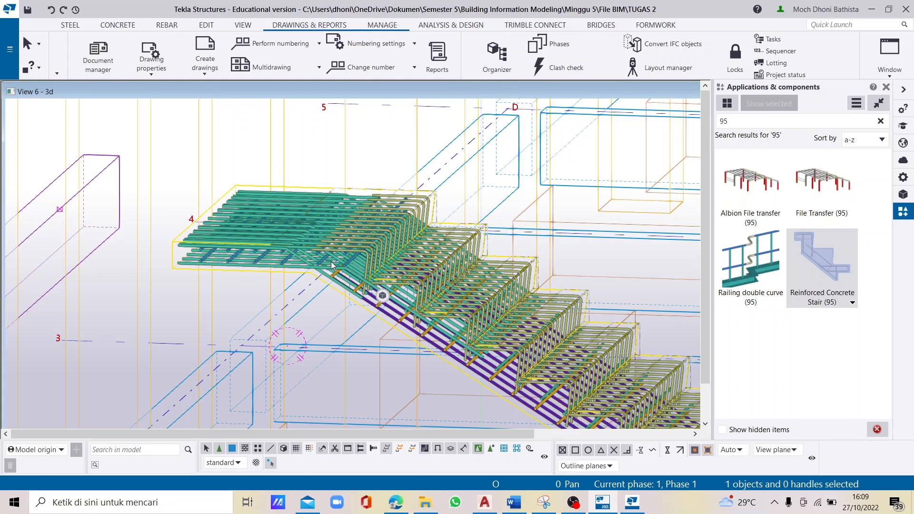
{"action": "key", "text": "shift+4"}
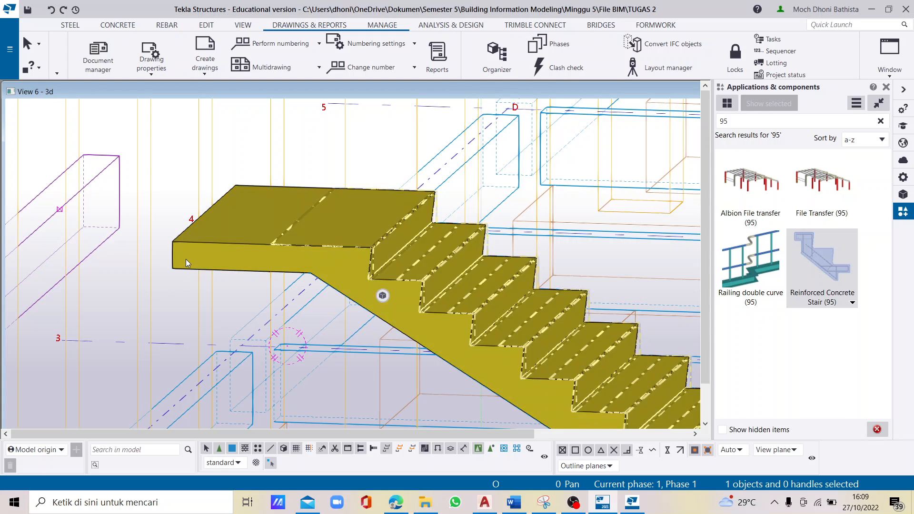
- Open the Reinforced Concrete Stair (95) properties of the selected stair
{"action": "left_click", "coordinate": [186, 259]}
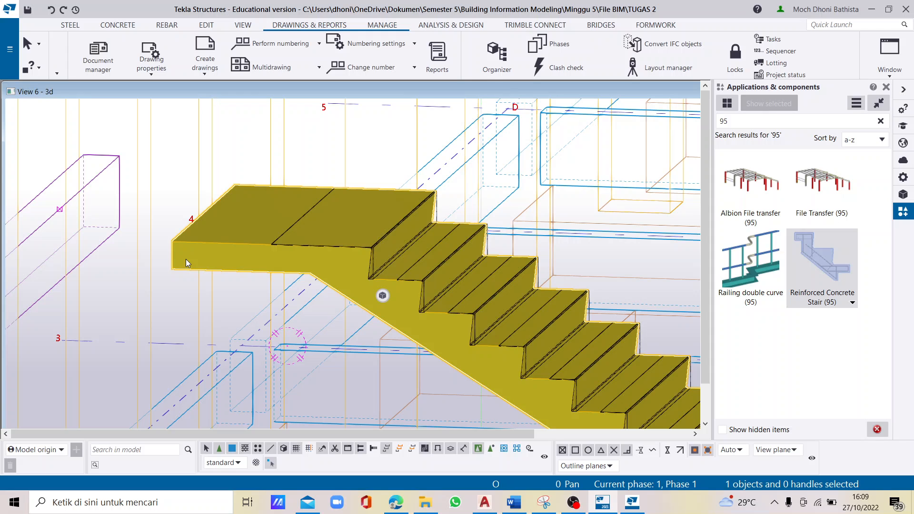
{"action": "double_click", "coordinate": [185, 259]}
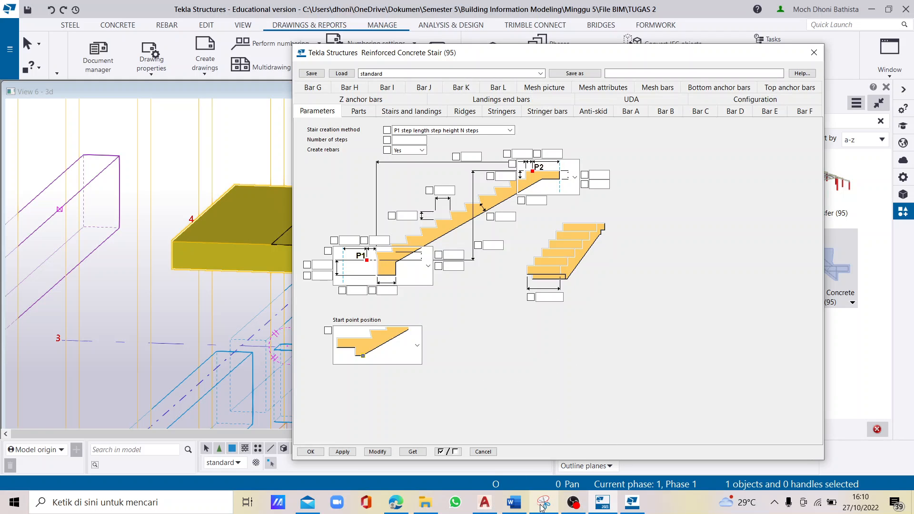
- Close Snipping Tool without saving the snip and AutoCAD without saving the drawing changes
{"action": "mouse_move", "coordinate": [543, 506]}
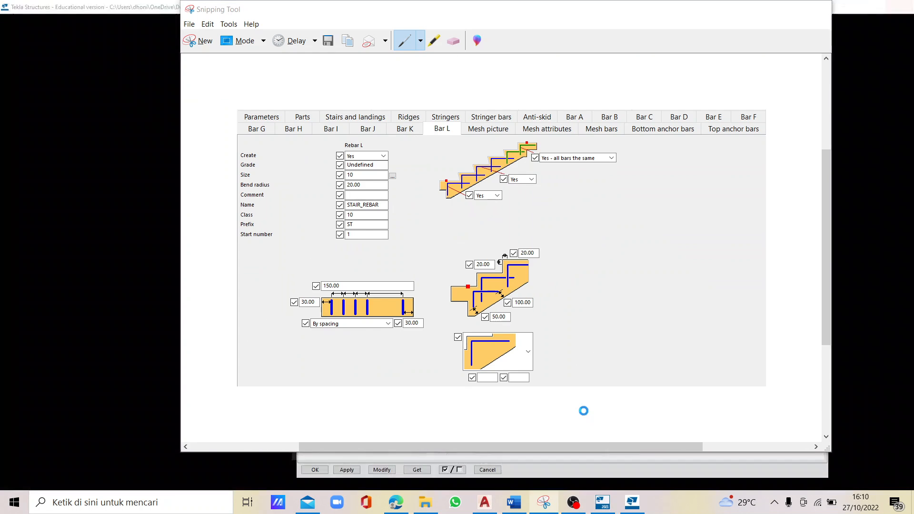
{"action": "left_click", "coordinate": [581, 420]}
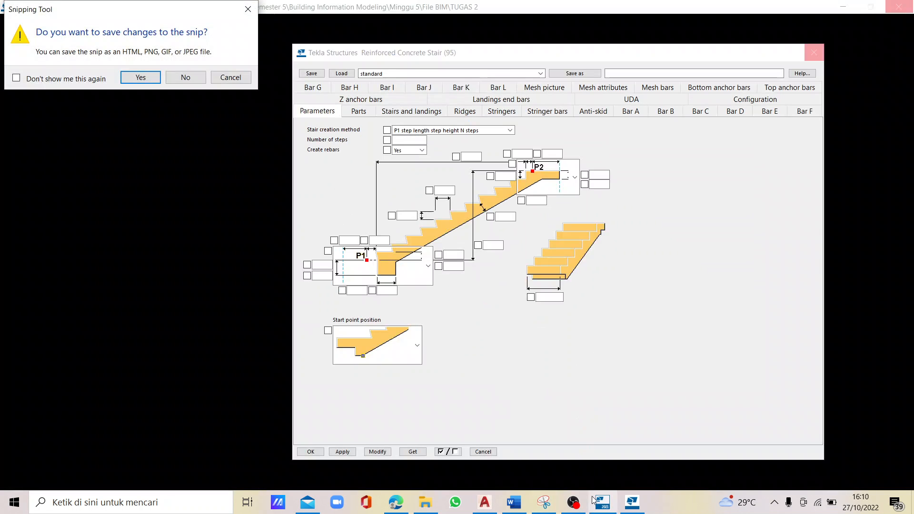
{"action": "left_click", "coordinate": [184, 77]}
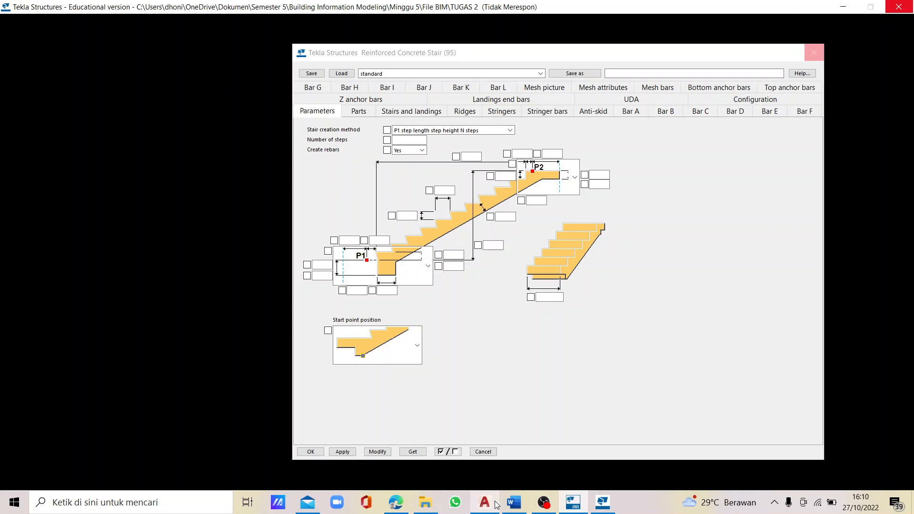
{"action": "mouse_move", "coordinate": [484, 503]}
{"action": "left_click", "coordinate": [540, 412]}
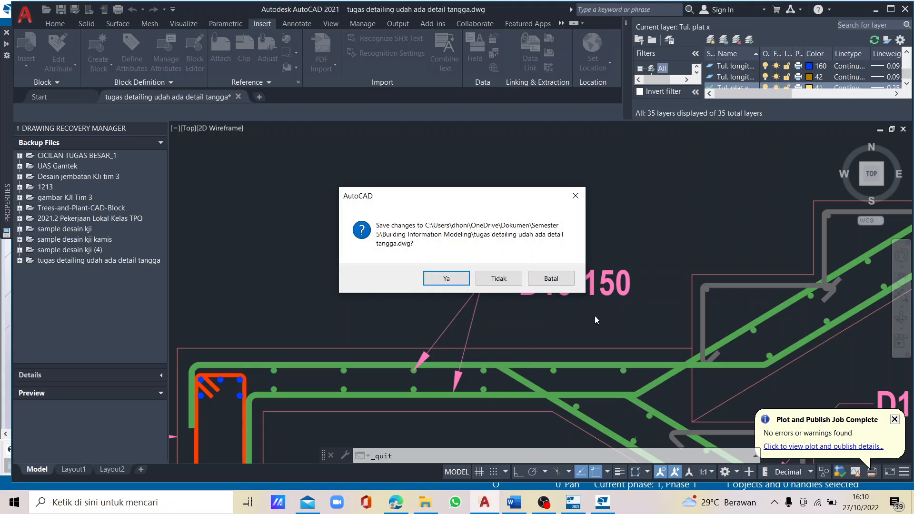
{"action": "left_click", "coordinate": [487, 281]}
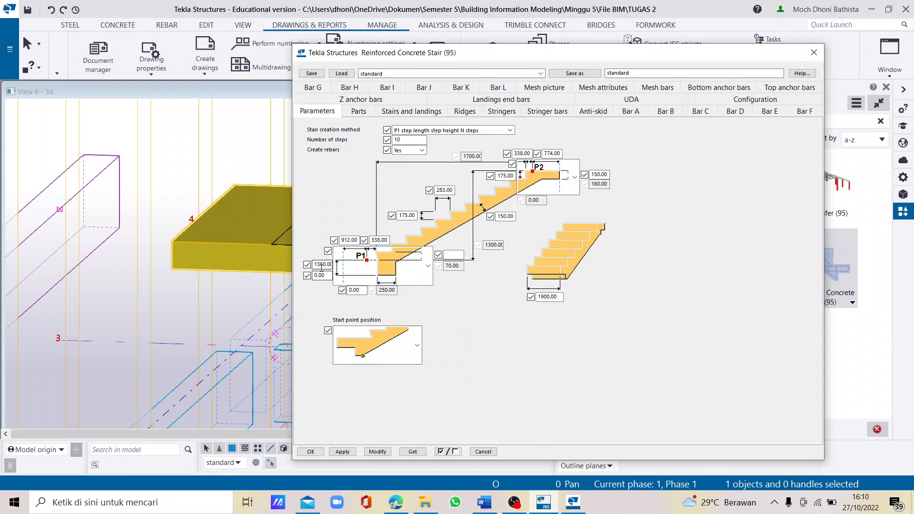
- Choose the start shape with a rectangular downstand and a landing end shape in the stair parameters, and apply the settings to the stair
{"action": "left_click", "coordinate": [322, 266]}
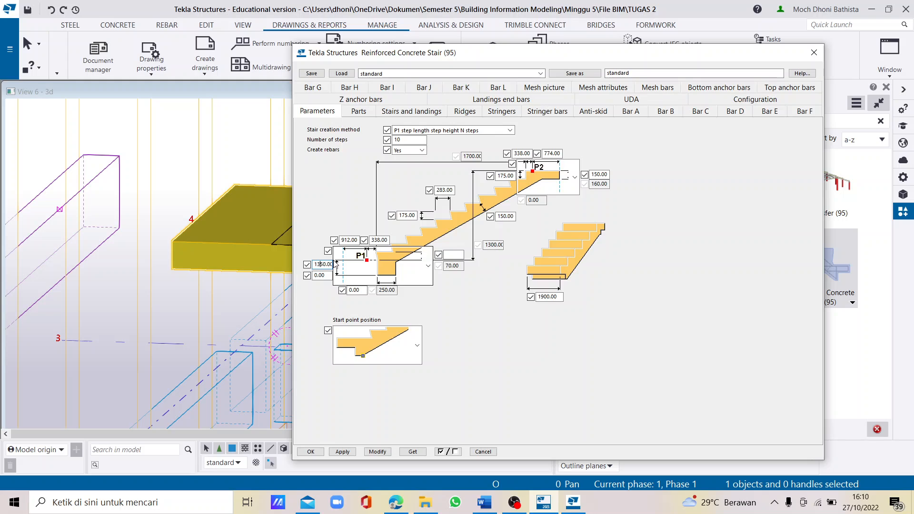
{"action": "left_click", "coordinate": [428, 266]}
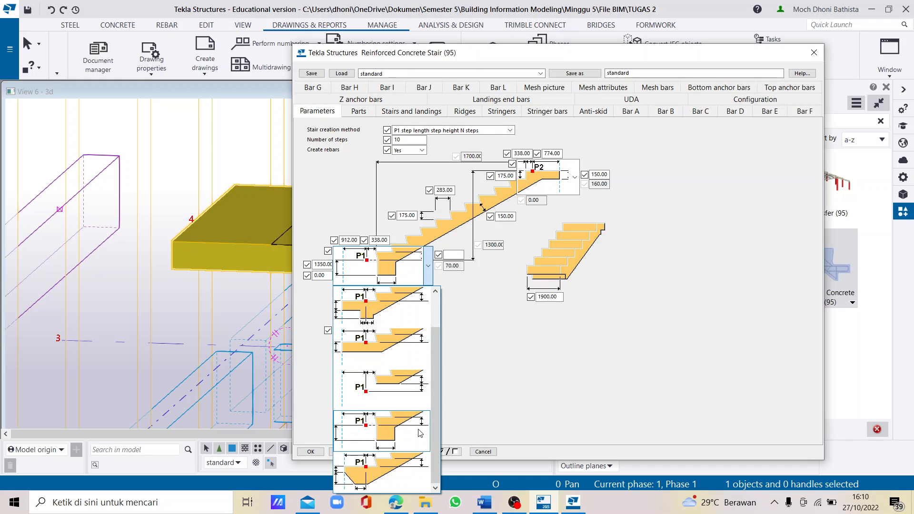
{"action": "left_click", "coordinate": [389, 427]}
{"action": "left_click", "coordinate": [574, 179]}
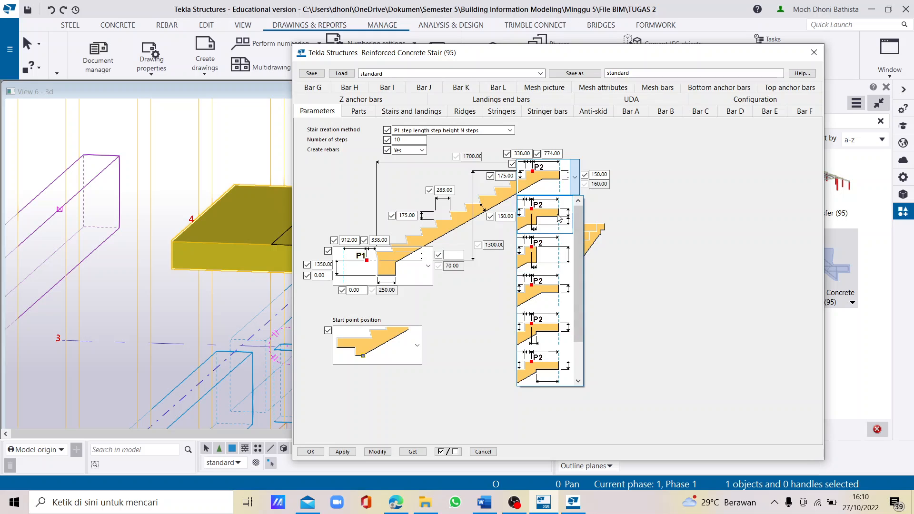
{"action": "left_click", "coordinate": [547, 298]}
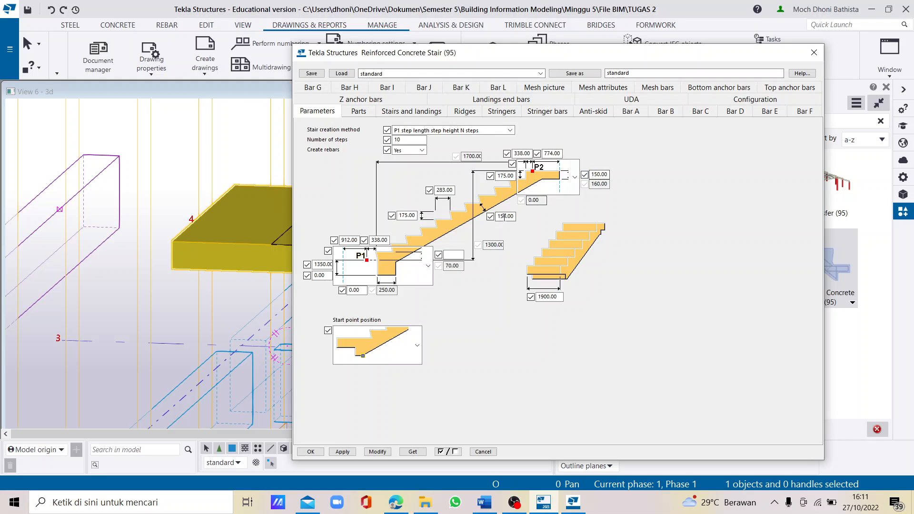
{"action": "left_click", "coordinate": [393, 291]}
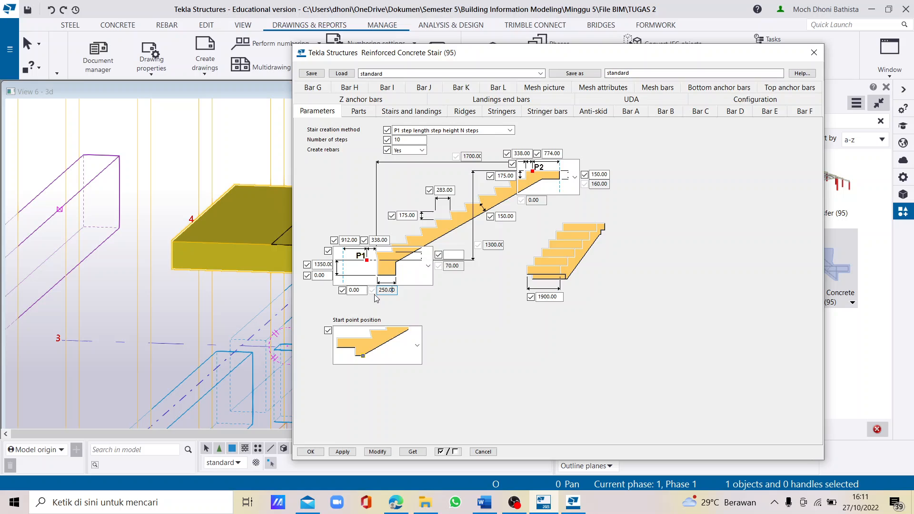
{"action": "left_click", "coordinate": [376, 452]}
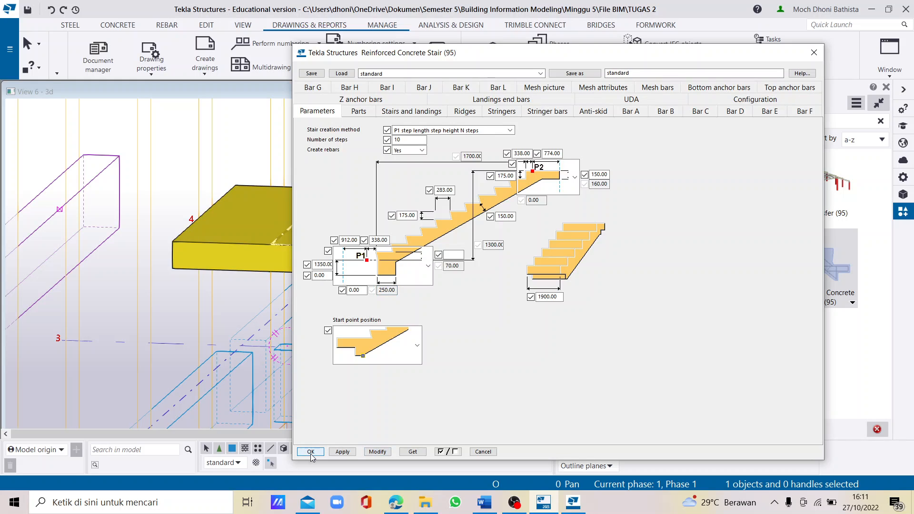
{"action": "left_click", "coordinate": [319, 452]}
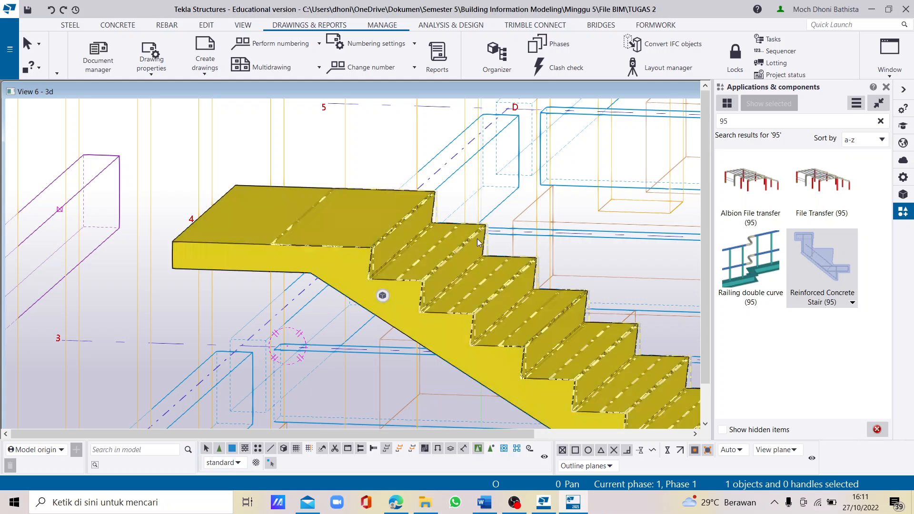
- Move the stair from its landing's back corner to the midpoint of the landing beam's top edge
{"action": "scroll", "coordinate": [478, 242], "scroll_direction": "down", "scroll_amount": 2}
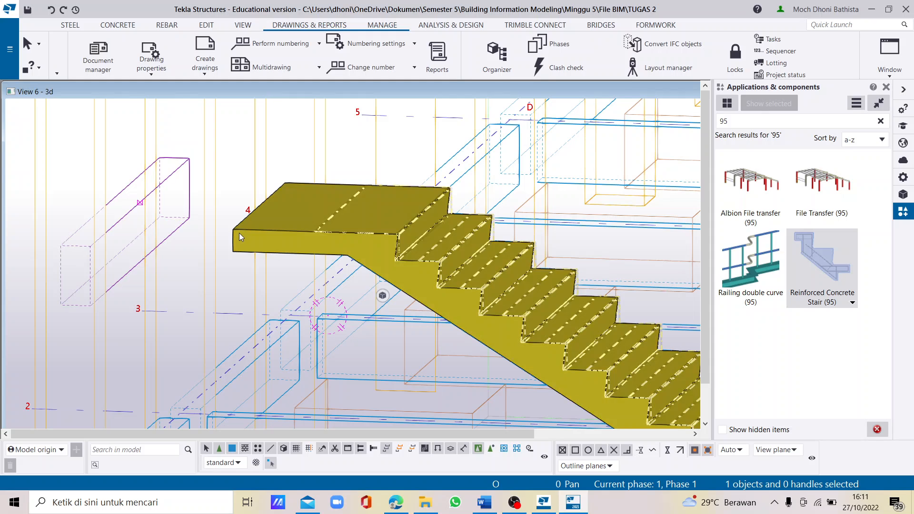
{"action": "right_click", "coordinate": [239, 233]}
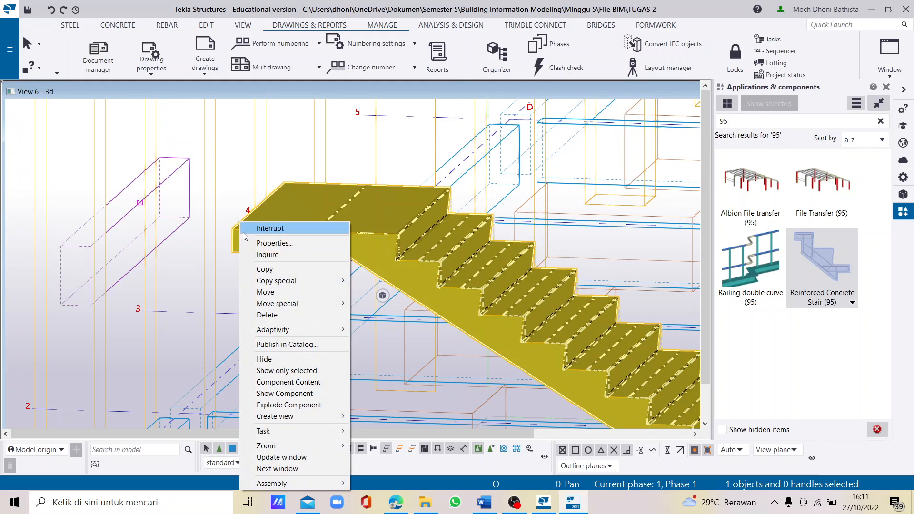
{"action": "left_click", "coordinate": [266, 291]}
{"action": "left_click", "coordinate": [168, 217]}
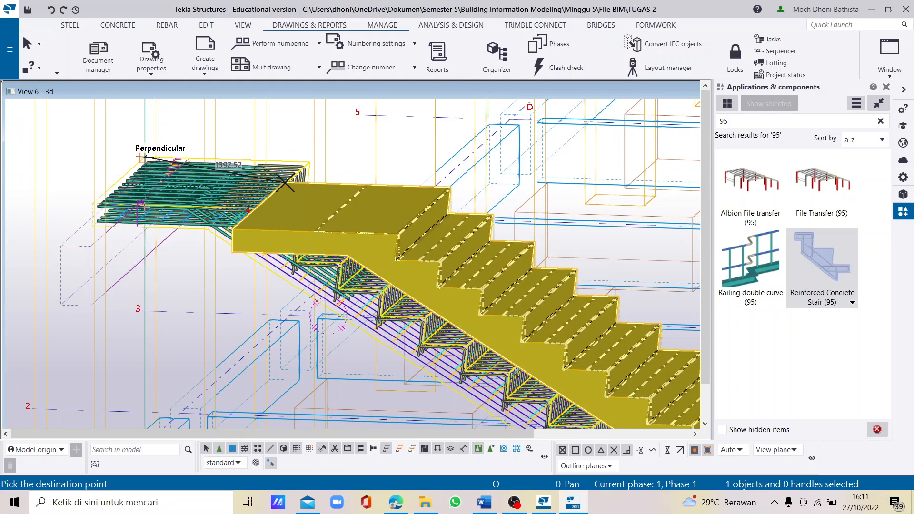
{"action": "left_click", "coordinate": [141, 208]}
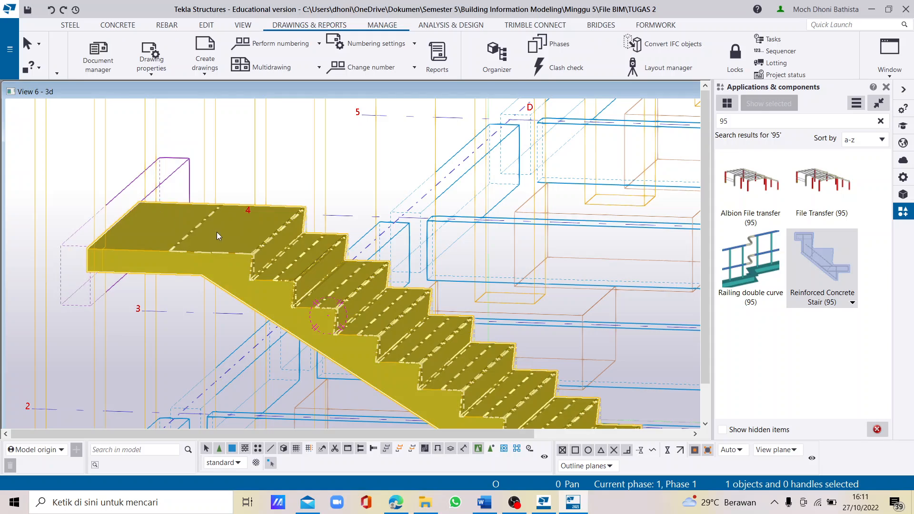
{"action": "middle_click_drag", "start_coordinate": [228, 232], "coordinate": [230, 254]}
{"action": "scroll", "coordinate": [267, 258], "scroll_direction": "down", "scroll_amount": 5}
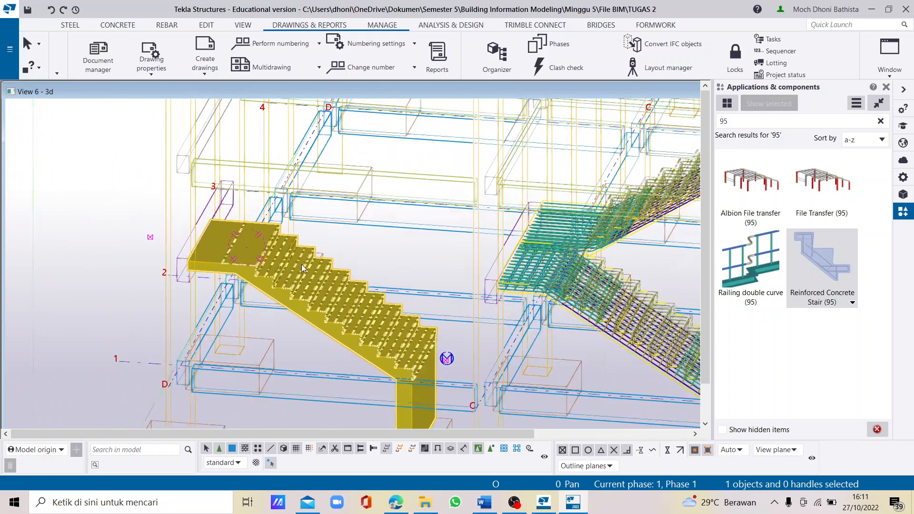
- Place a second Reinforced Concrete Stair (95) from the midpoint of the landing beam's top edge to the midpoint of the upper beam's edge
{"action": "scroll", "coordinate": [341, 209], "scroll_direction": "up", "scroll_amount": 2}
{"action": "scroll", "coordinate": [315, 256], "scroll_direction": "up", "scroll_amount": 1}
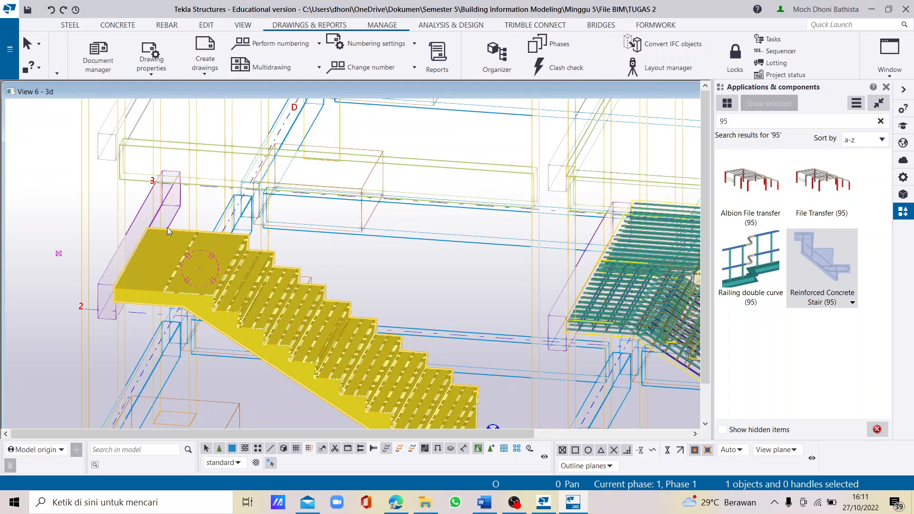
{"action": "double_click", "coordinate": [839, 253]}
{"action": "scroll", "coordinate": [177, 197], "scroll_direction": "up", "scroll_amount": 2}
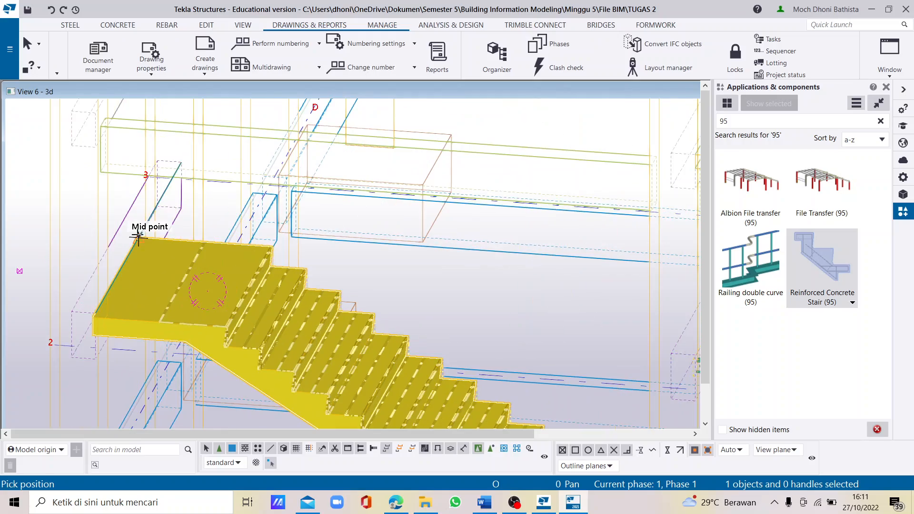
{"action": "left_click", "coordinate": [136, 236]}
{"action": "scroll", "coordinate": [119, 262], "scroll_direction": "down", "scroll_amount": 2}
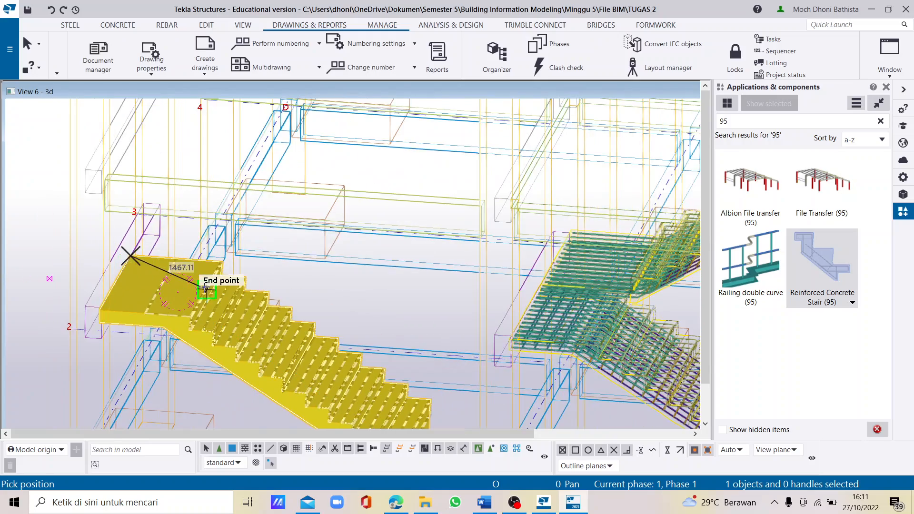
{"action": "scroll", "coordinate": [205, 288], "scroll_direction": "down", "scroll_amount": 2}
{"action": "scroll", "coordinate": [471, 231], "scroll_direction": "up", "scroll_amount": 1}
{"action": "middle_click_drag", "start_coordinate": [461, 219], "coordinate": [416, 211], "text": "ctrl"}
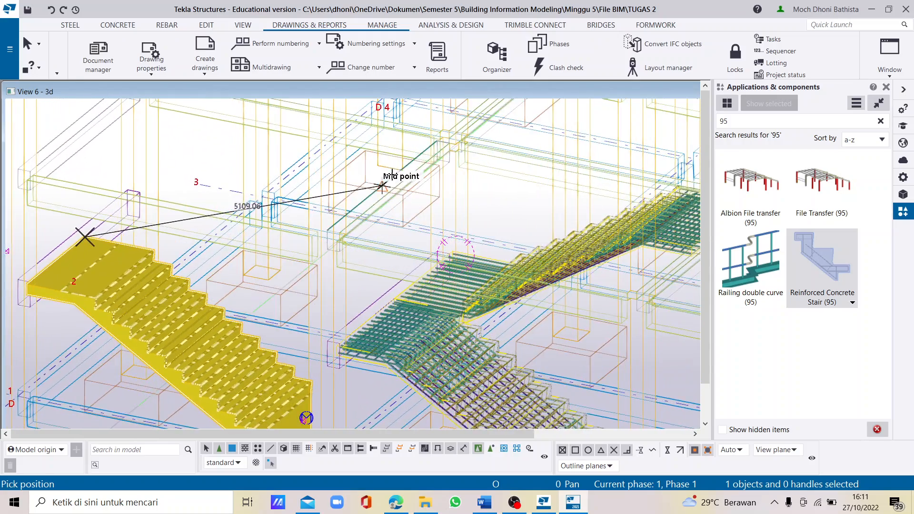
{"action": "scroll", "coordinate": [382, 185], "scroll_direction": "up", "scroll_amount": 2}
{"action": "left_click", "coordinate": [379, 190]}
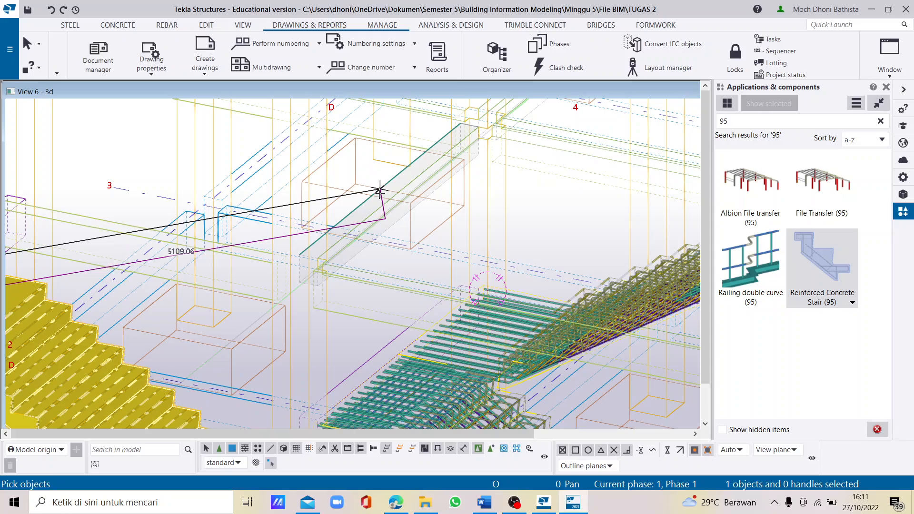
{"action": "middle_click_drag", "start_coordinate": [441, 209], "coordinate": [446, 222], "text": "ctrl"}
{"action": "right_click", "coordinate": [446, 222]}
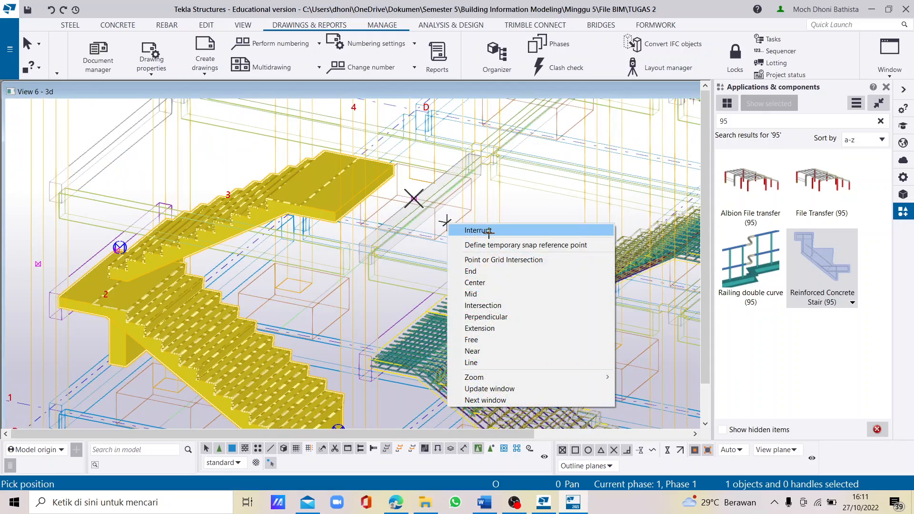
{"action": "left_click", "coordinate": [489, 232]}
- Open the upper stair's properties and choose a flat landing start shape and a flat landing end shape without a downstand
{"action": "middle_click_drag", "start_coordinate": [276, 280], "coordinate": [318, 187], "text": "ctrl"}
{"action": "scroll", "coordinate": [367, 200], "scroll_direction": "down", "scroll_amount": 2}
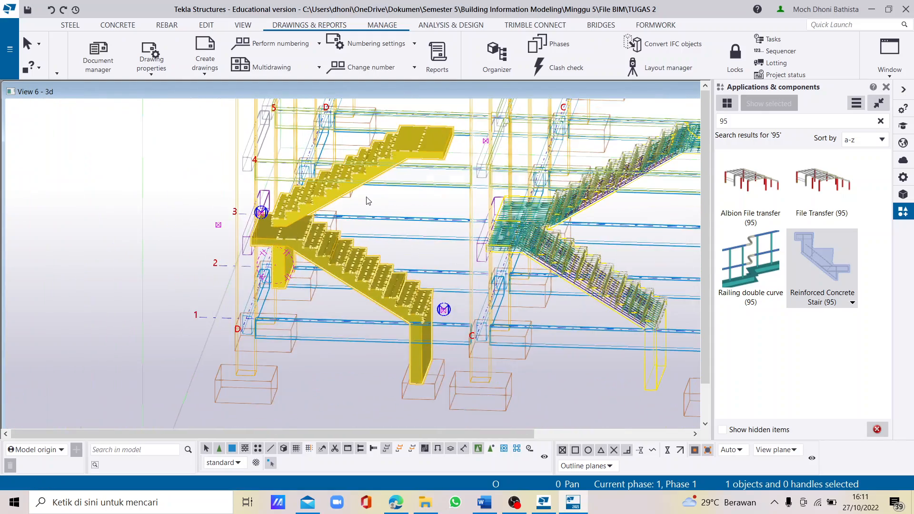
{"action": "scroll", "coordinate": [342, 186], "scroll_direction": "up", "scroll_amount": 4}
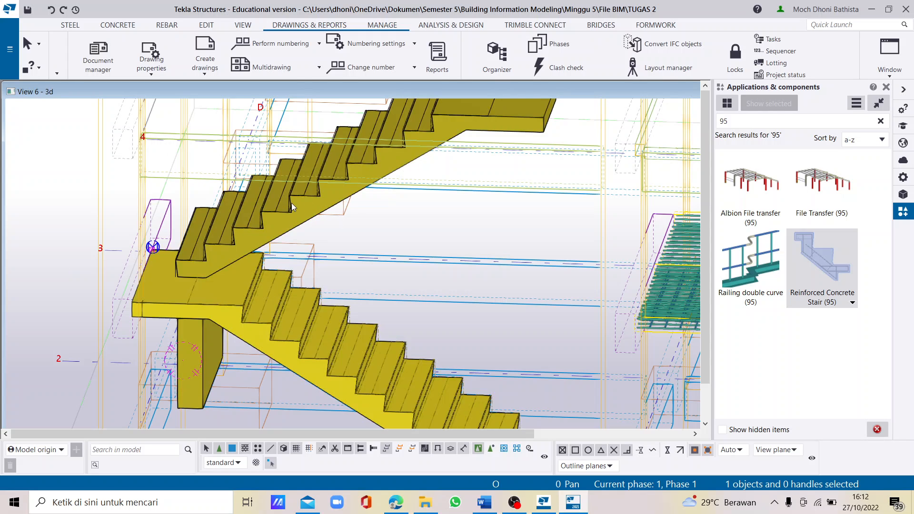
{"action": "double_click", "coordinate": [291, 203]}
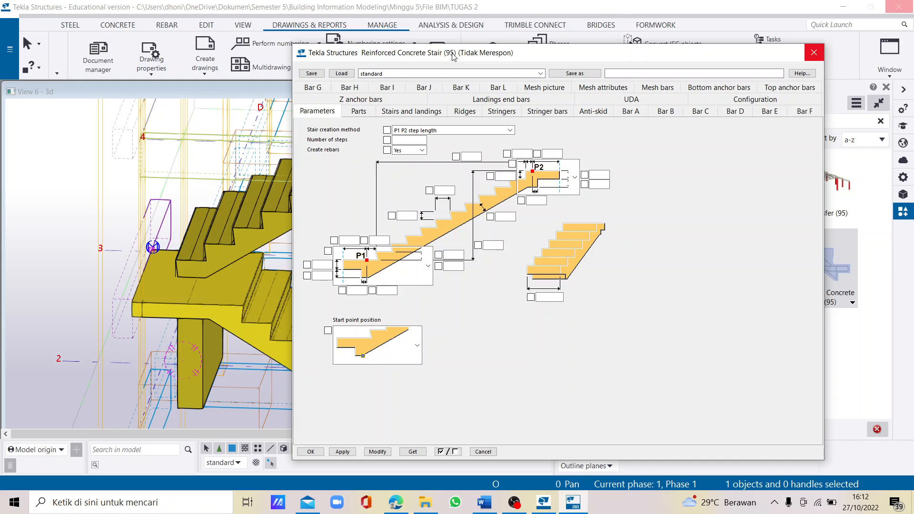
{"action": "left_click_drag", "start_coordinate": [454, 57], "coordinate": [485, 43]}
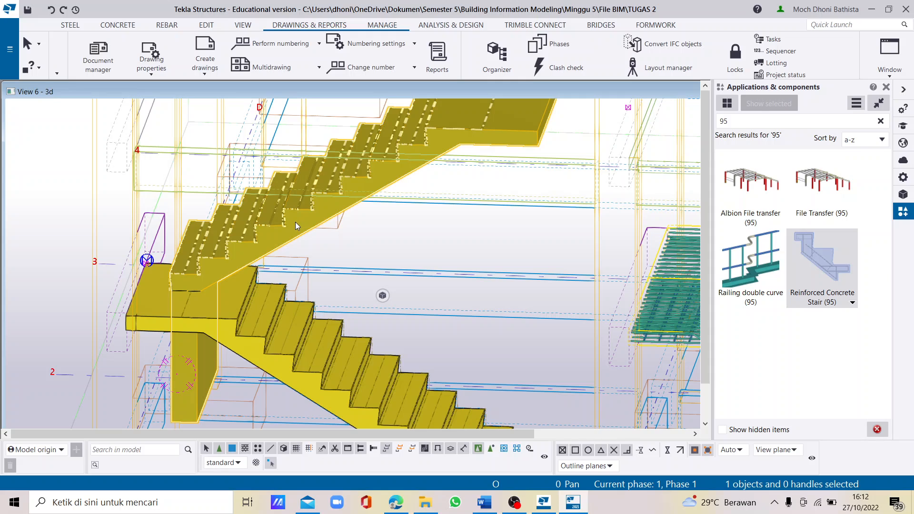
{"action": "double_click", "coordinate": [295, 222]}
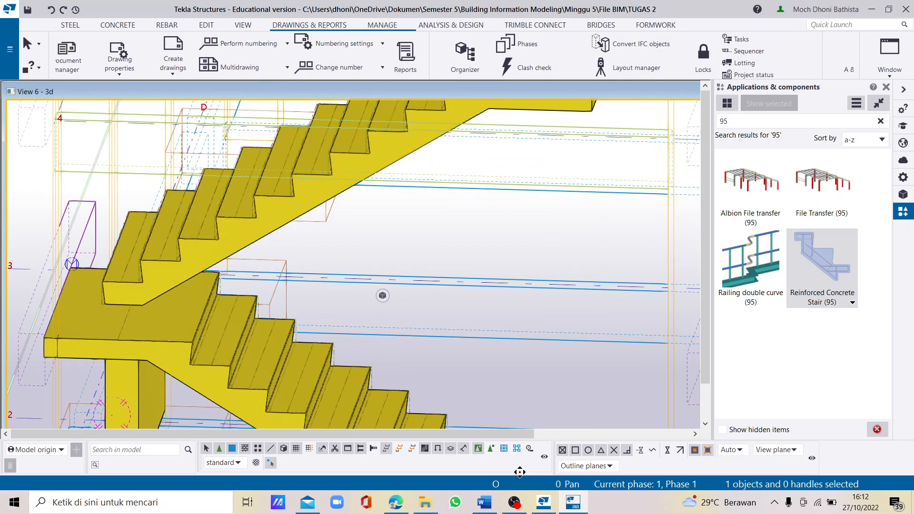
{"action": "mouse_move", "coordinate": [288, 281]}
{"action": "middle_mouse_down", "text": "ctrl"}
{"action": "mouse_move", "coordinate": [318, 295]}
{"action": "mouse_move", "coordinate": [266, 263]}
{"action": "mouse_move", "coordinate": [293, 267]}
{"action": "middle_mouse_up", "text": "ctrl"}
{"action": "double_click", "coordinate": [293, 267]}
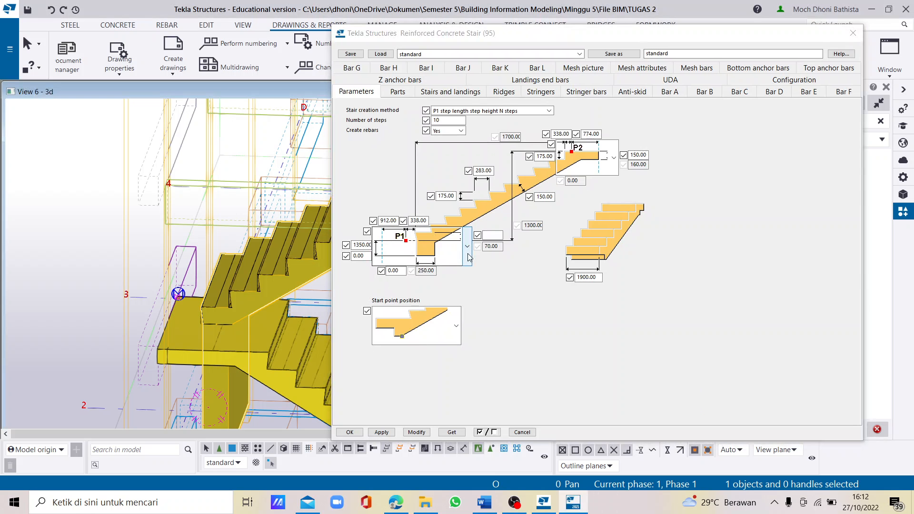
{"action": "left_click", "coordinate": [467, 250]}
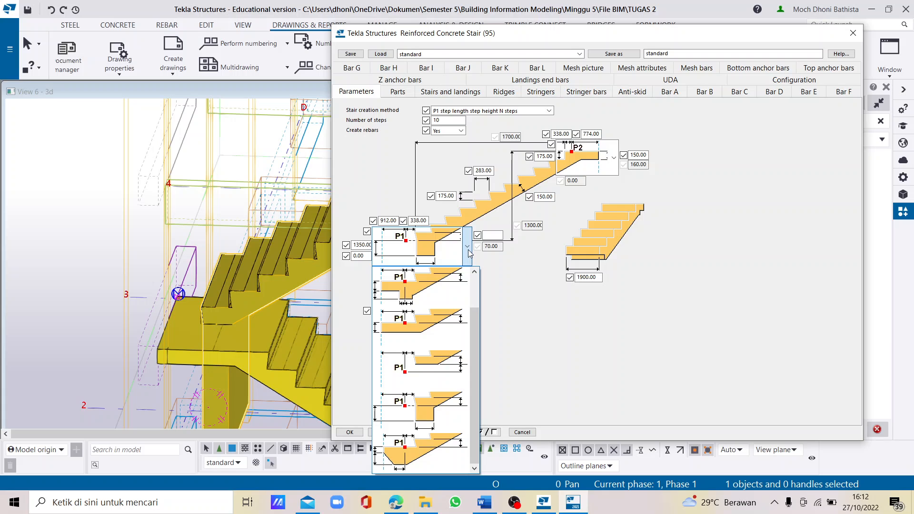
{"action": "left_click", "coordinate": [442, 327]}
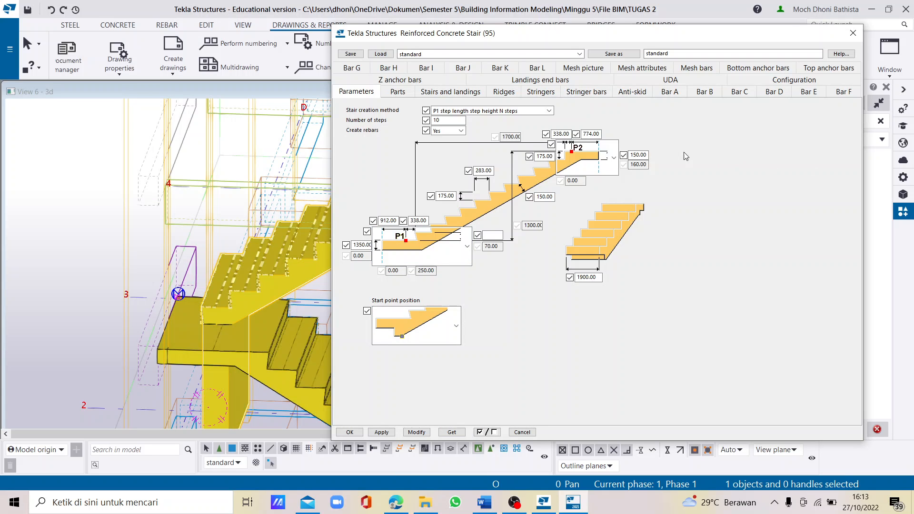
{"action": "left_click", "coordinate": [613, 158]}
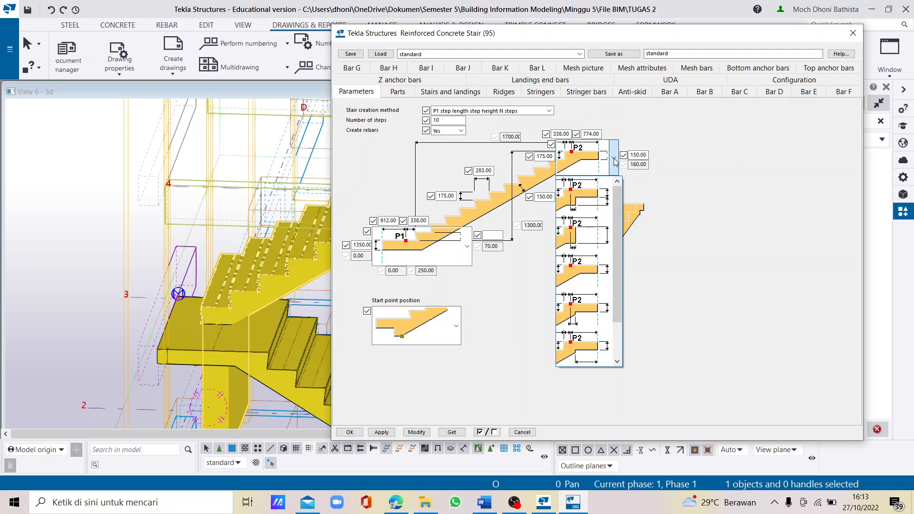
{"action": "left_click", "coordinate": [590, 283]}
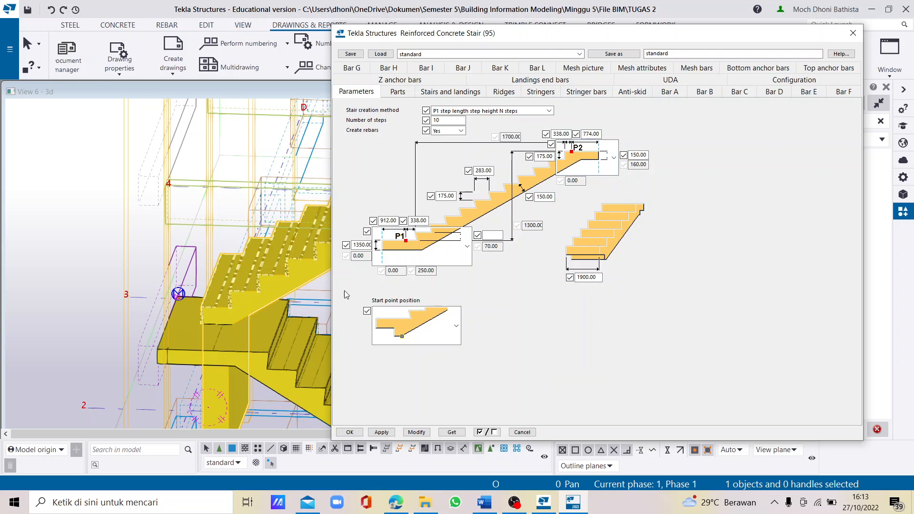
- Set the start thickness to 150 and the start and end landing lengths to 774.10 and 802, use a start shape without landing, and modify the stair
{"action": "double_click", "coordinate": [362, 245]}
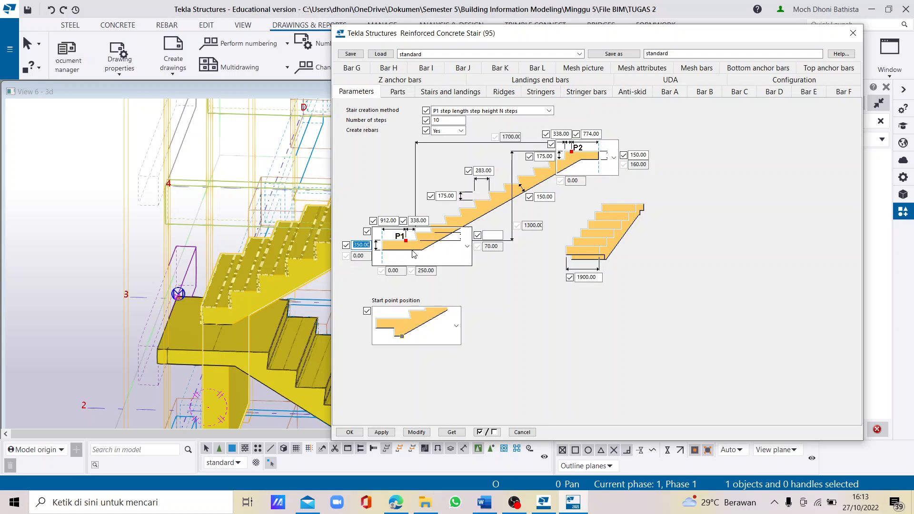
{"action": "type", "text": "150"}
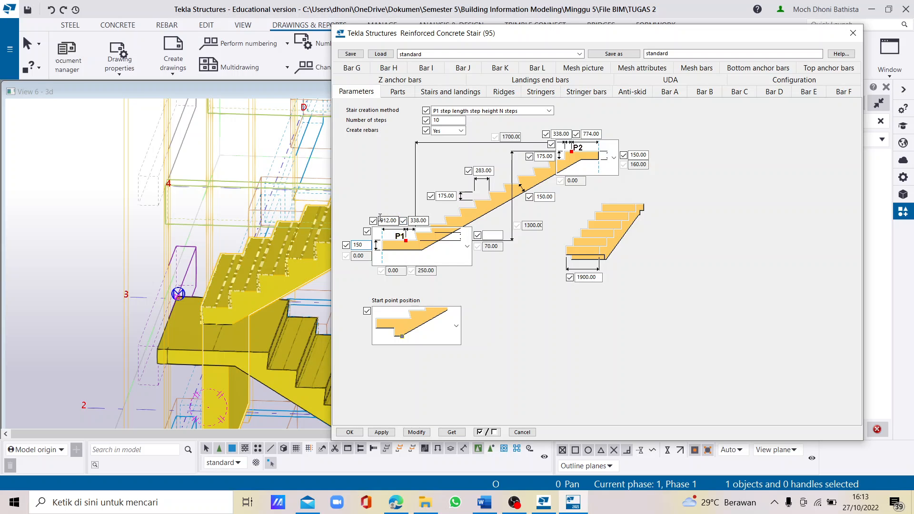
{"action": "left_click_drag", "start_coordinate": [384, 220], "coordinate": [418, 222]}
{"action": "key", "text": "BackSpace"}
{"action": "left_click_drag", "start_coordinate": [582, 134], "coordinate": [615, 135]}
{"action": "type", "text": "802"}
{"action": "scroll", "coordinate": [465, 242], "scroll_direction": "down", "scroll_amount": 2}
{"action": "left_click", "coordinate": [409, 434]}
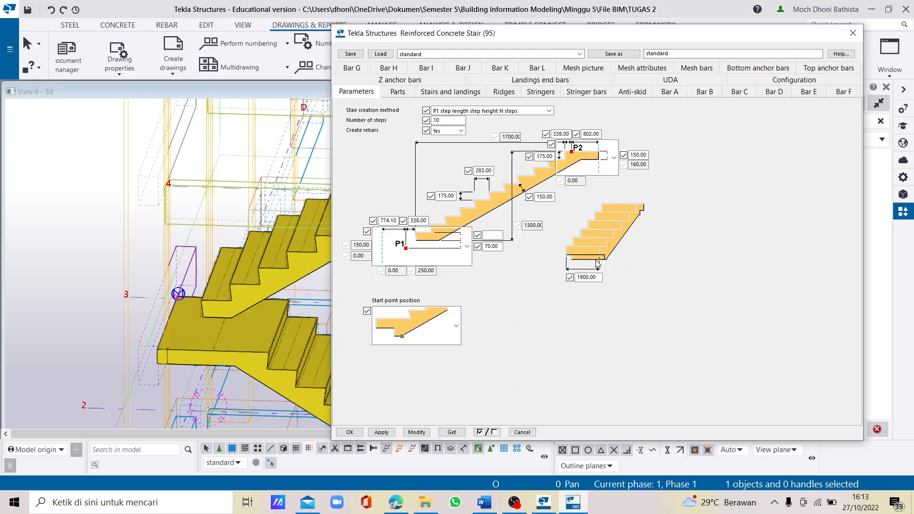
{"action": "left_click", "coordinate": [350, 431]}
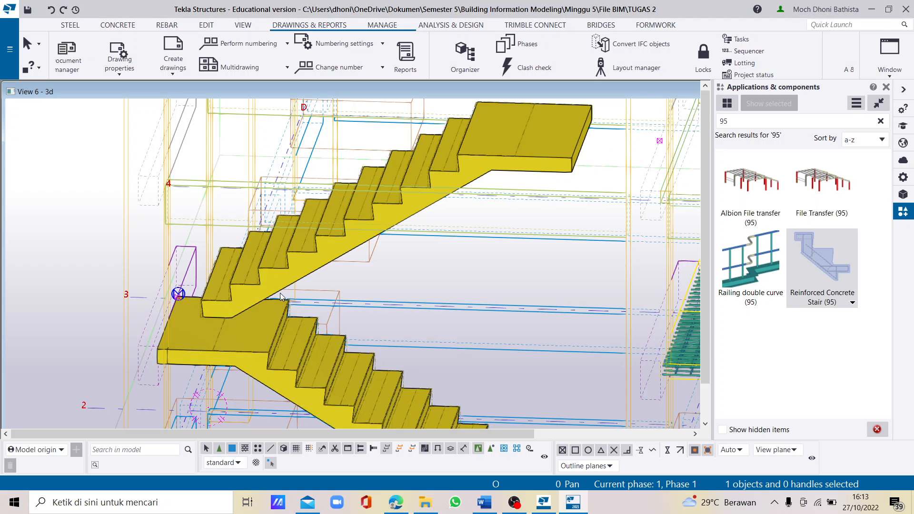
- Move the upper stair from the back corner of its first step to the back corner of the lower stair's landing
{"action": "right_click", "coordinate": [232, 293]}
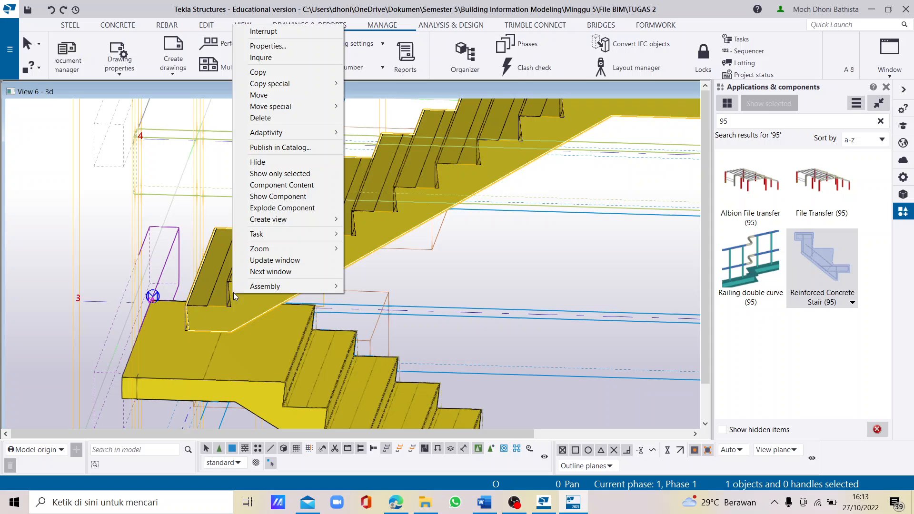
{"action": "left_click", "coordinate": [264, 97]}
{"action": "scroll", "coordinate": [174, 314], "scroll_direction": "up", "scroll_amount": 3}
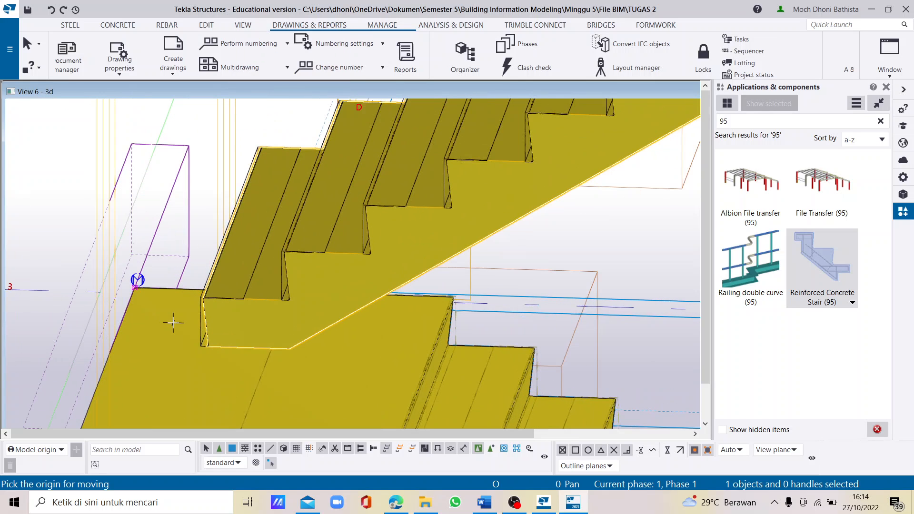
{"action": "left_click", "coordinate": [200, 299]}
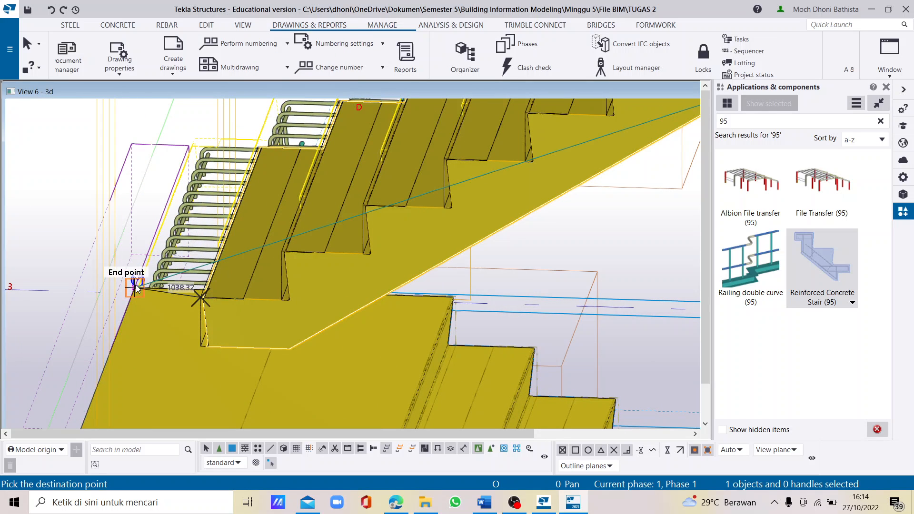
{"action": "left_click", "coordinate": [135, 284]}
{"action": "scroll", "coordinate": [136, 285], "scroll_direction": "down", "scroll_amount": 10}
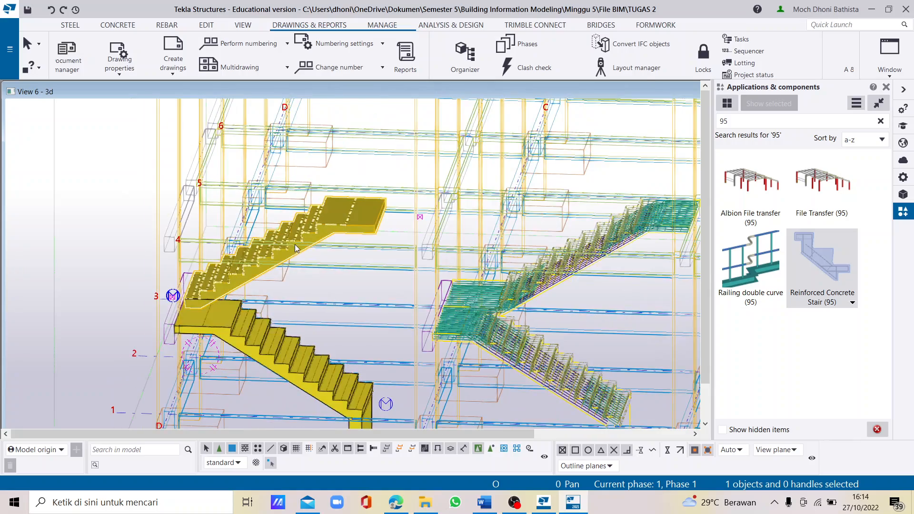
{"action": "scroll", "coordinate": [295, 244], "scroll_direction": "up", "scroll_amount": 3}
{"action": "scroll", "coordinate": [323, 272], "scroll_direction": "down", "scroll_amount": 2}
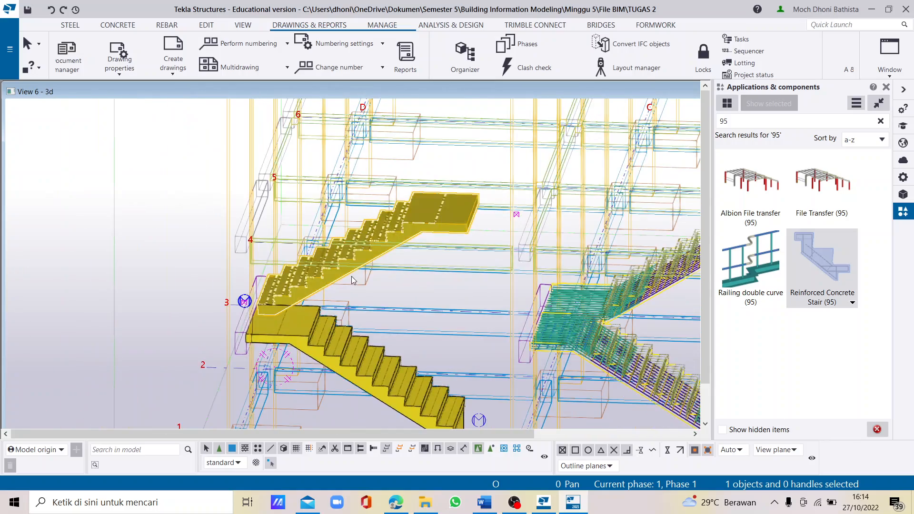
- Open the Reinforced Concrete Stair (95) properties of the upper stair again
{"action": "mouse_move", "coordinate": [352, 276]}
{"action": "middle_mouse_down", "text": "ctrl"}
{"action": "mouse_move", "coordinate": [380, 262]}
{"action": "mouse_move", "coordinate": [358, 260]}
{"action": "middle_mouse_up", "text": "ctrl"}
{"action": "scroll", "coordinate": [358, 263], "scroll_direction": "up", "scroll_amount": 2}
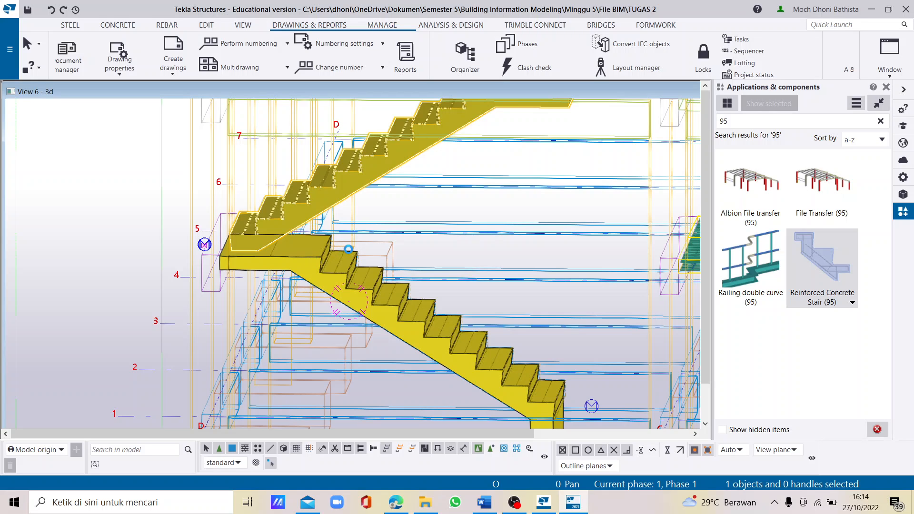
{"action": "double_click", "coordinate": [348, 249]}
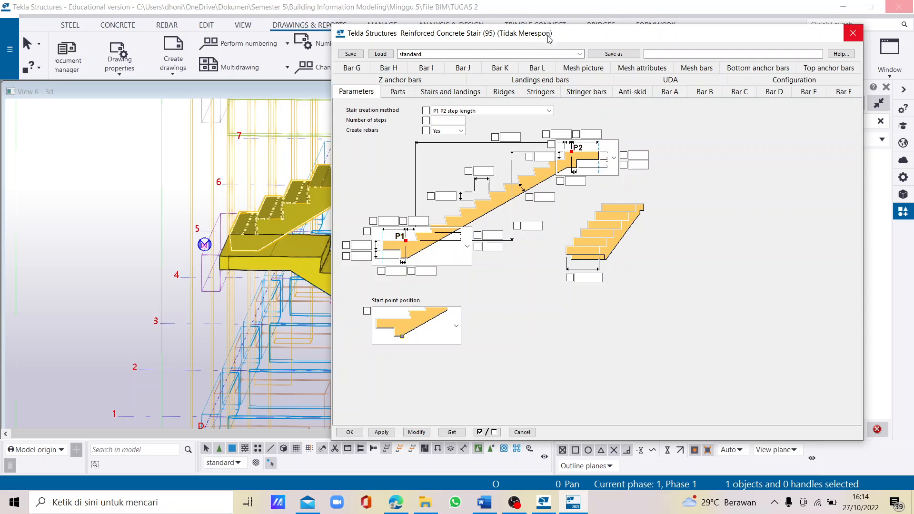
{"action": "left_click_drag", "start_coordinate": [533, 42], "coordinate": [719, 117]}
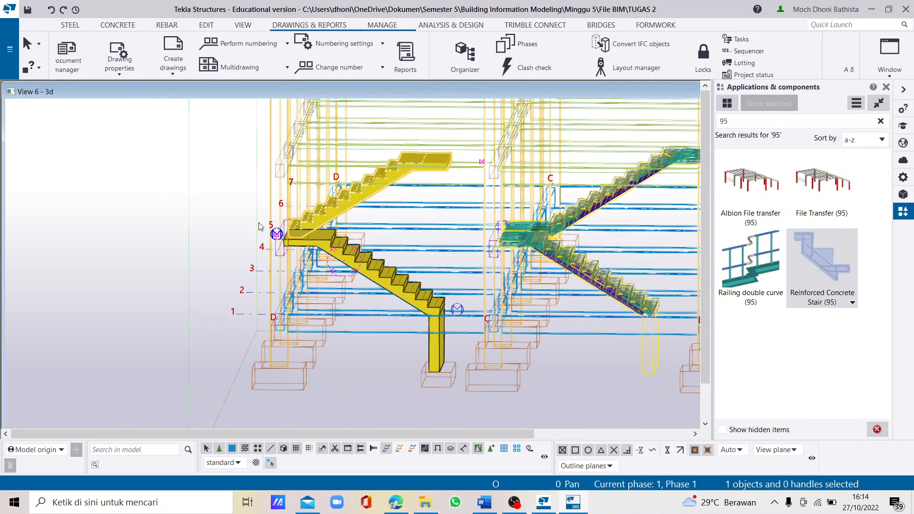
{"action": "scroll", "coordinate": [334, 215], "scroll_direction": "up", "scroll_amount": 5}
{"action": "double_click", "coordinate": [352, 216]}
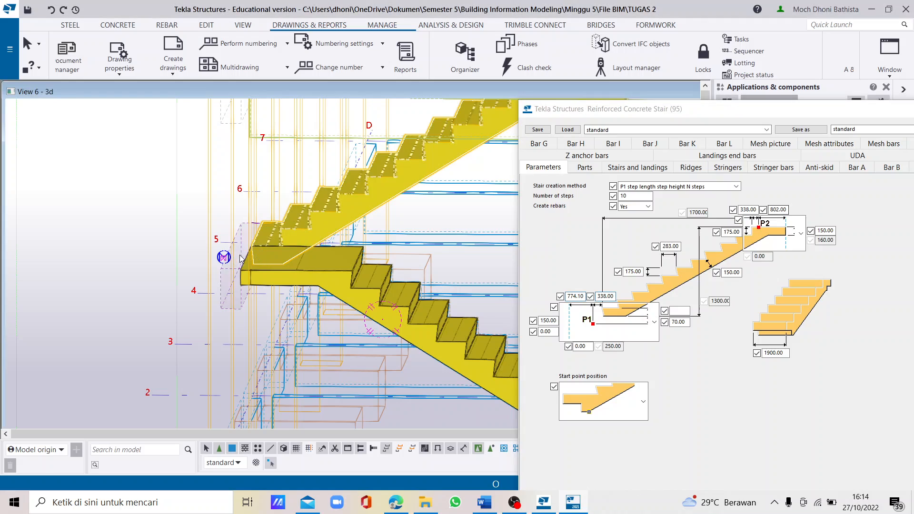
- Delete the upper stair flight and close the stair properties
{"action": "scroll", "coordinate": [312, 267], "scroll_direction": "down", "scroll_amount": 3}
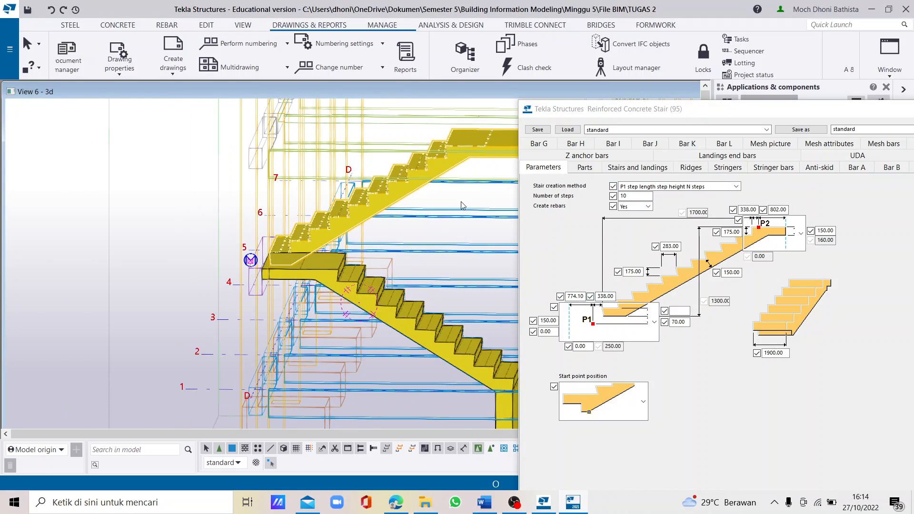
{"action": "middle_click_drag", "start_coordinate": [420, 201], "coordinate": [360, 244]}
{"action": "scroll", "coordinate": [361, 248], "scroll_direction": "up", "scroll_amount": 2}
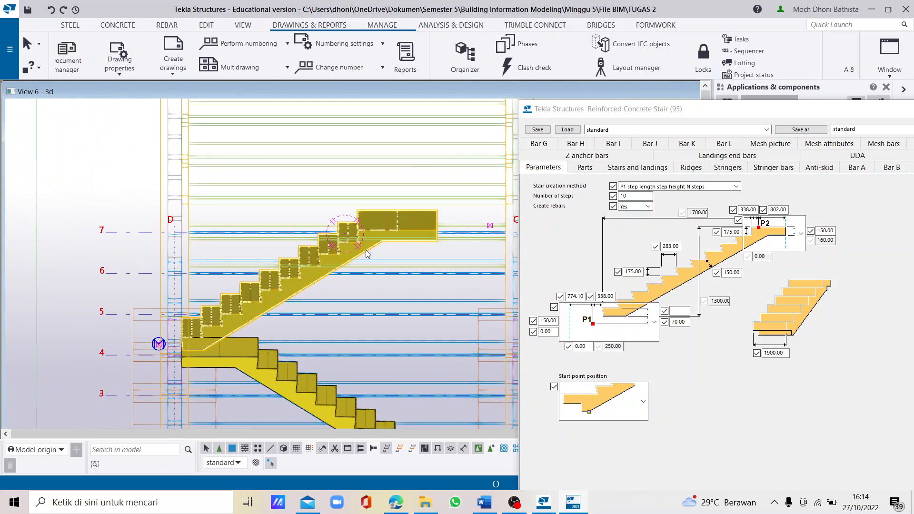
{"action": "key", "text": "Delete"}
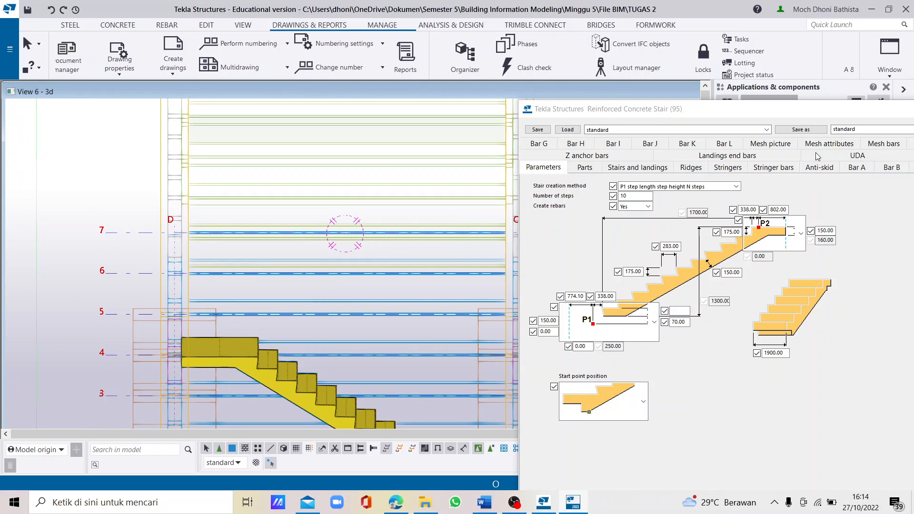
{"action": "left_click_drag", "start_coordinate": [681, 112], "coordinate": [539, 111]}
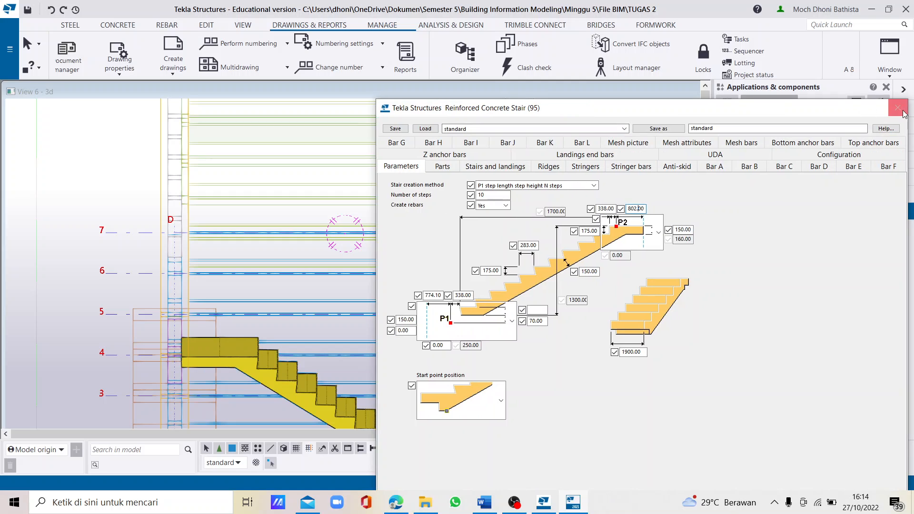
{"action": "left_click", "coordinate": [898, 108]}
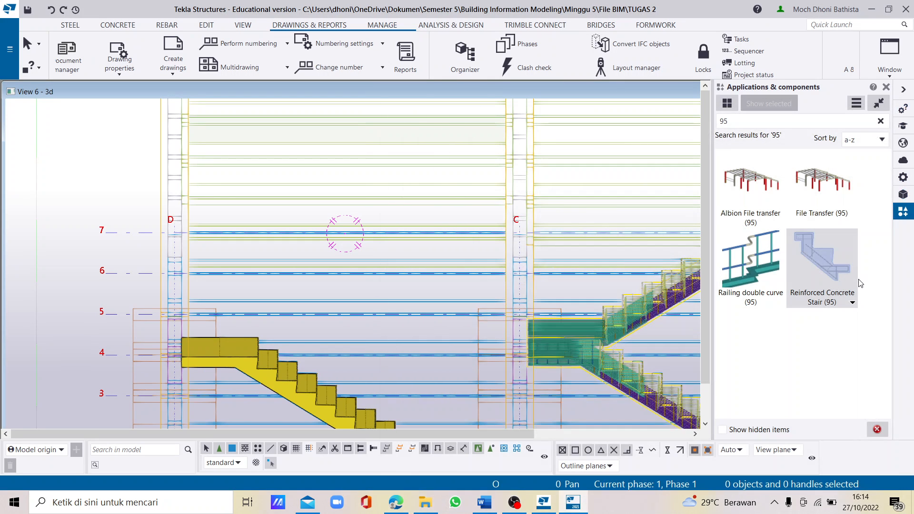
- Start a new Reinforced Concrete Stair (95) with its start point at the back outer corner of the lower stair's landing
{"action": "left_click", "coordinate": [841, 272]}
{"action": "scroll", "coordinate": [157, 341], "scroll_direction": "up", "scroll_amount": 3}
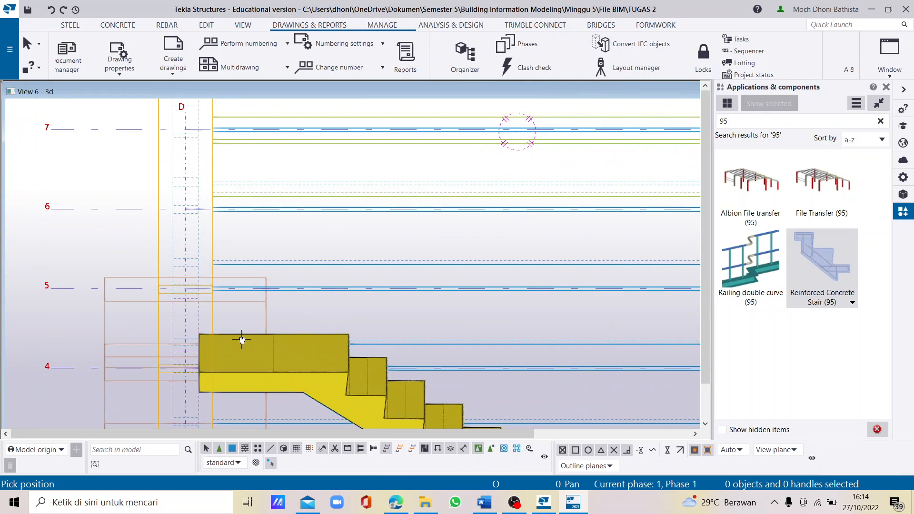
{"action": "middle_click_drag", "start_coordinate": [242, 339], "coordinate": [220, 343], "text": "ctrl"}
{"action": "left_click", "coordinate": [207, 332]}
{"action": "scroll", "coordinate": [205, 361], "scroll_direction": "down", "scroll_amount": 3}
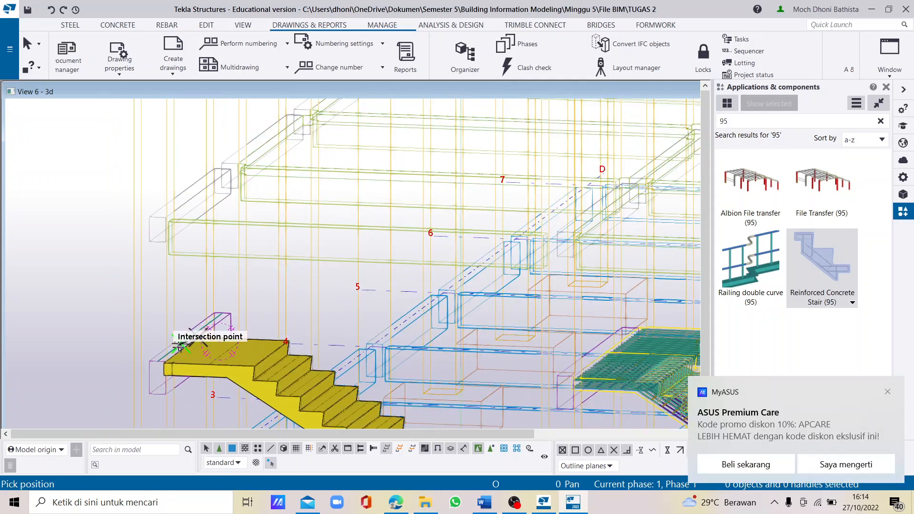
- Place the new stair's end point at the midpoint of the opposite beam's edge and end the stair command
{"action": "middle_click_drag", "start_coordinate": [446, 267], "coordinate": [425, 253], "text": "ctrl"}
{"action": "scroll", "coordinate": [452, 280], "scroll_direction": "down", "scroll_amount": 2}
{"action": "middle_click_drag", "start_coordinate": [226, 134], "coordinate": [269, 231]}
{"action": "scroll", "coordinate": [367, 252], "scroll_direction": "up", "scroll_amount": 3}
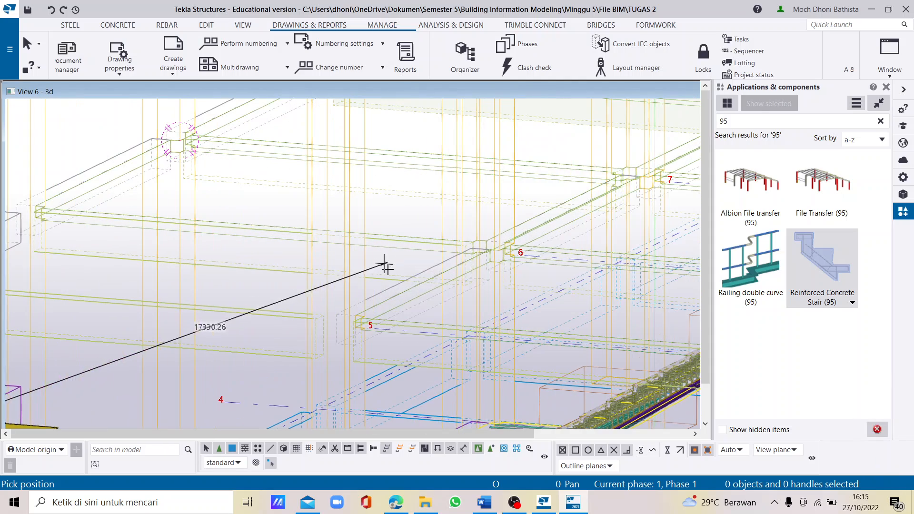
{"action": "scroll", "coordinate": [404, 273], "scroll_direction": "up", "scroll_amount": 2}
{"action": "scroll", "coordinate": [410, 276], "scroll_direction": "up", "scroll_amount": 5}
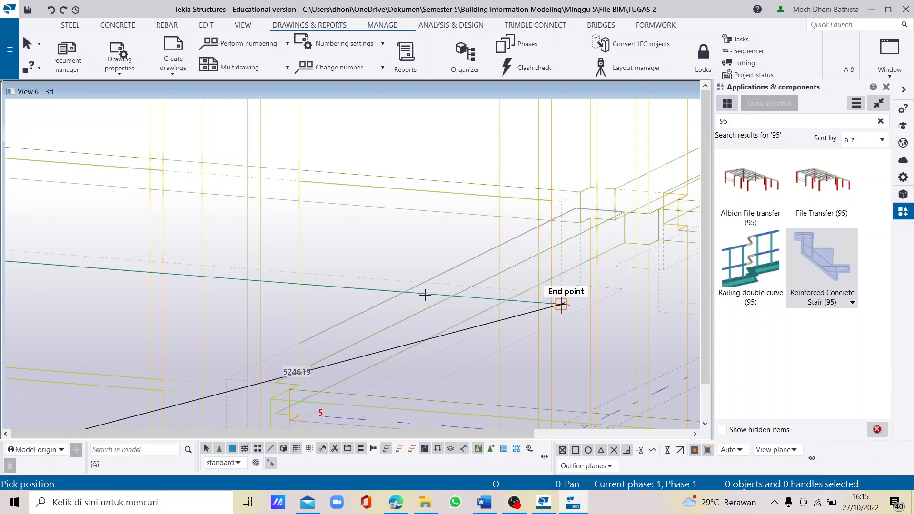
{"action": "middle_click_drag", "start_coordinate": [424, 294], "coordinate": [445, 295], "text": "ctrl"}
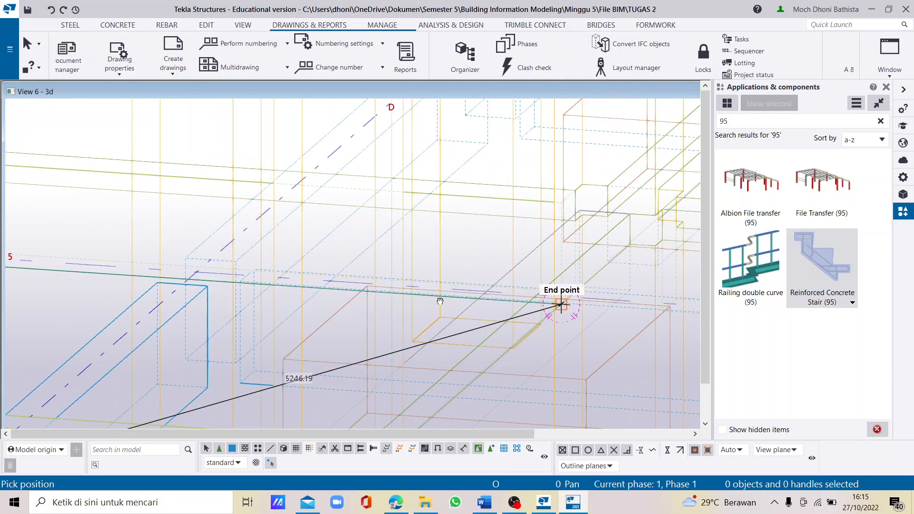
{"action": "left_click", "coordinate": [454, 320]}
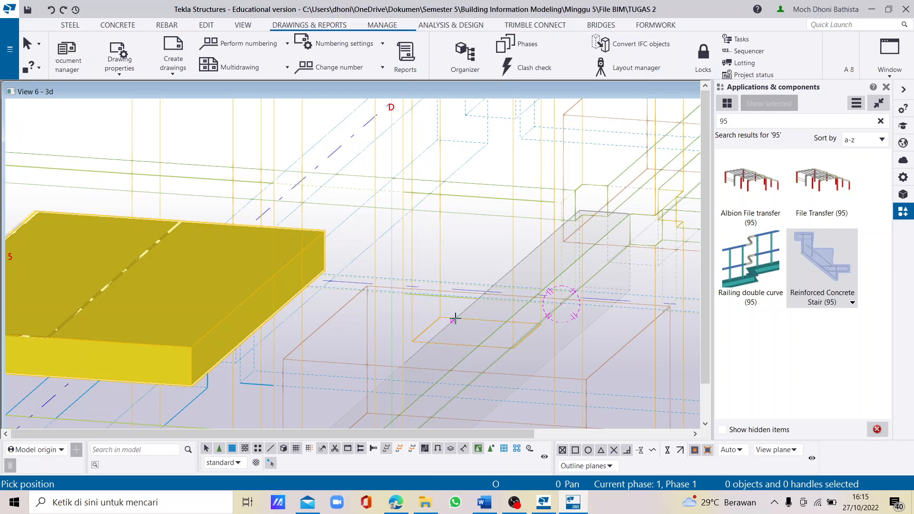
{"action": "scroll", "coordinate": [424, 258], "scroll_direction": "down", "scroll_amount": 11}
{"action": "scroll", "coordinate": [378, 267], "scroll_direction": "down", "scroll_amount": 5}
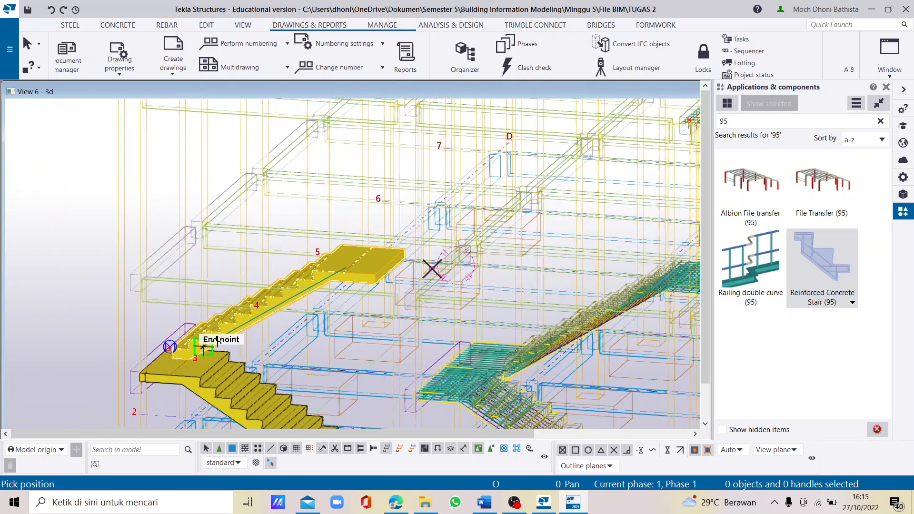
{"action": "scroll", "coordinate": [219, 341], "scroll_direction": "up", "scroll_amount": 3}
{"action": "right_click", "coordinate": [219, 341]}
{"action": "left_click", "coordinate": [275, 165]}
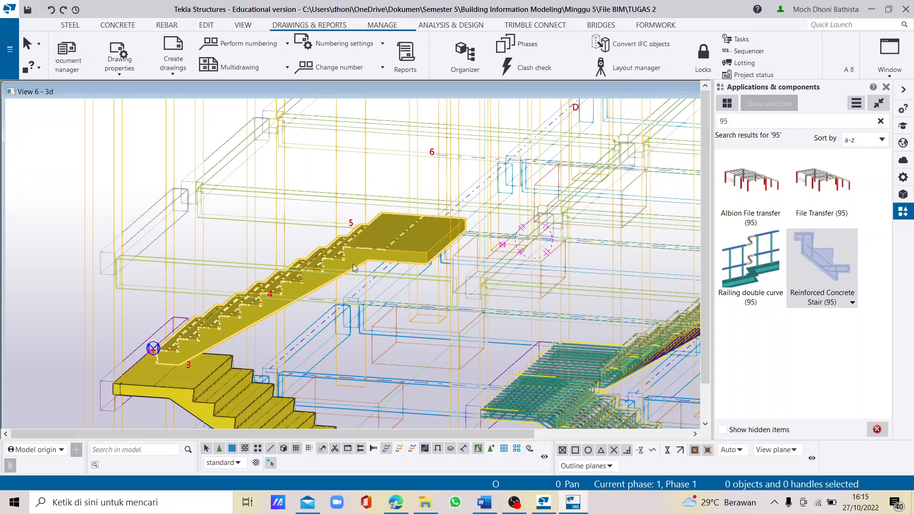
- In the new upper stair's properties, choose the start shape with a flat landing and modify the stair
{"action": "mouse_move", "coordinate": [352, 264]}
{"action": "middle_mouse_down", "text": "ctrl"}
{"action": "mouse_move", "coordinate": [244, 282]}
{"action": "mouse_move", "coordinate": [328, 313]}
{"action": "middle_mouse_up", "text": "ctrl"}
{"action": "middle_click_drag", "start_coordinate": [357, 313], "coordinate": [379, 241], "text": "ctrl"}
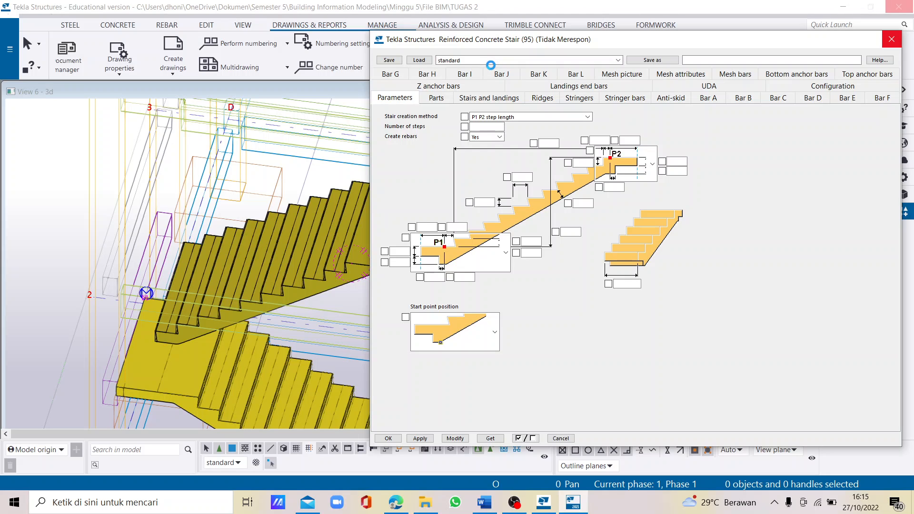
{"action": "left_click_drag", "start_coordinate": [542, 39], "coordinate": [537, 38]}
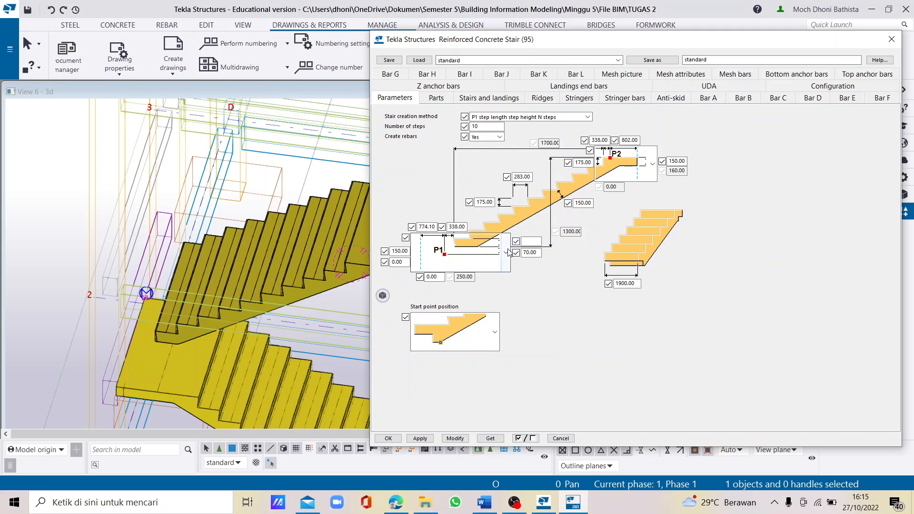
{"action": "left_click", "coordinate": [505, 252]}
{"action": "left_click", "coordinate": [433, 247]}
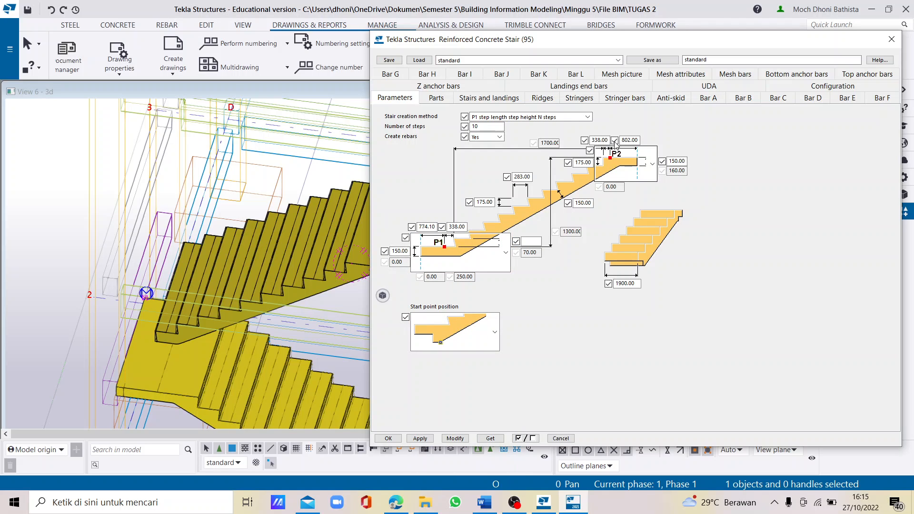
{"action": "left_click", "coordinate": [506, 252]}
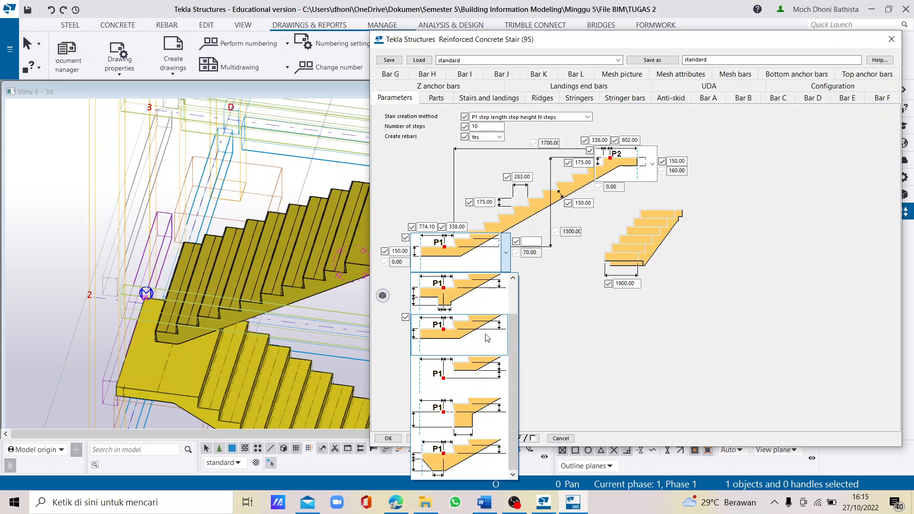
{"action": "left_click", "coordinate": [477, 339]}
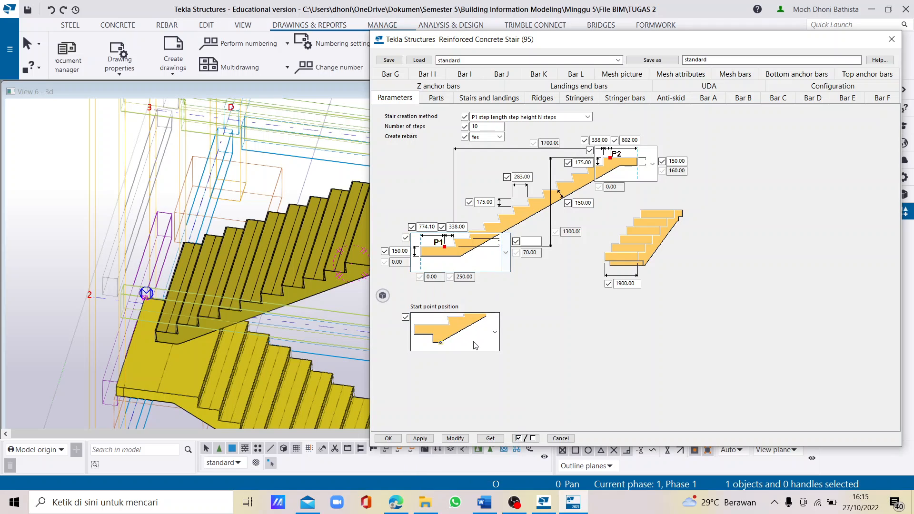
{"action": "left_click", "coordinate": [446, 437]}
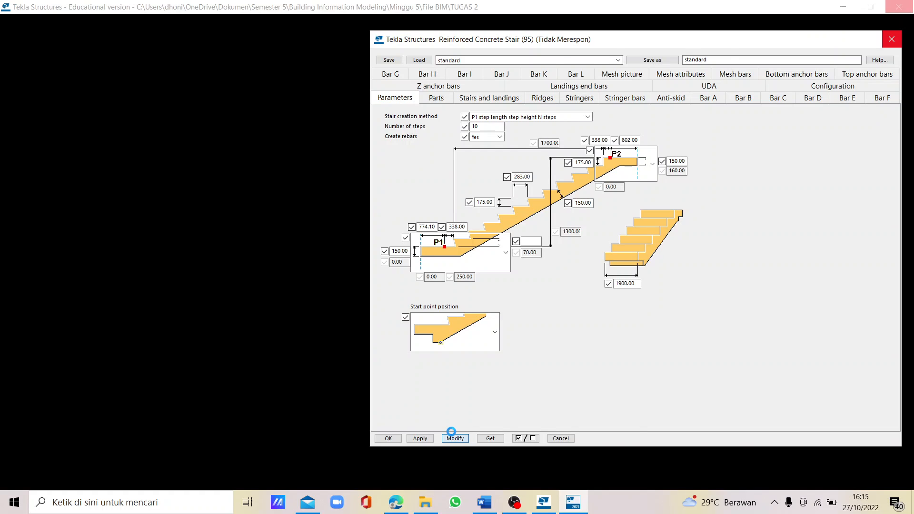
- Move the upper stair from its start landing's outer front top corner to the back outer corner of the lower stair's landing
{"action": "scroll", "coordinate": [430, 295], "scroll_direction": "down", "scroll_amount": 2}
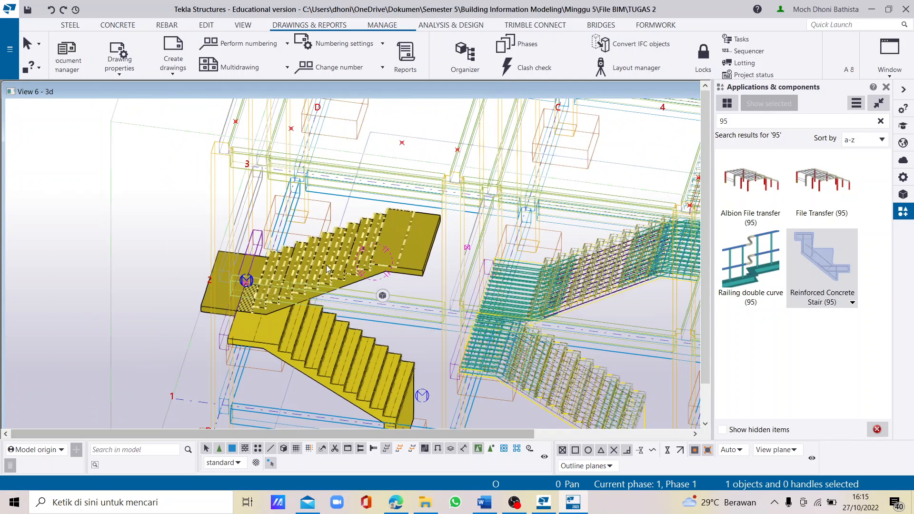
{"action": "scroll", "coordinate": [179, 313], "scroll_direction": "up", "scroll_amount": 4}
{"action": "right_click", "coordinate": [176, 313]}
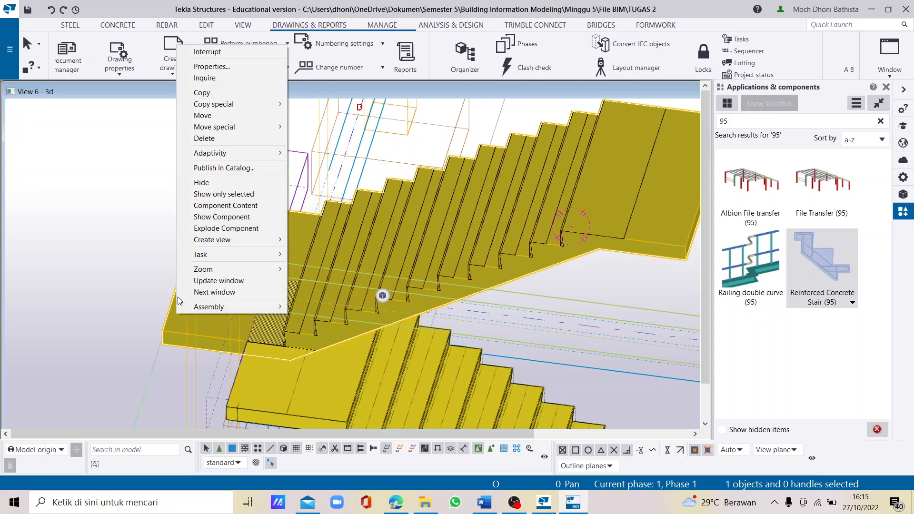
{"action": "left_click", "coordinate": [207, 118]}
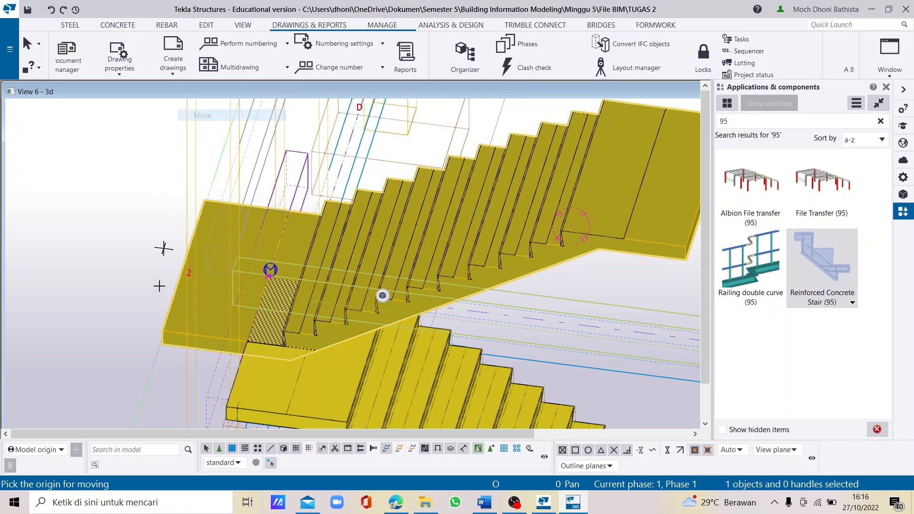
{"action": "left_click", "coordinate": [160, 332]}
{"action": "scroll", "coordinate": [265, 266], "scroll_direction": "up", "scroll_amount": 4}
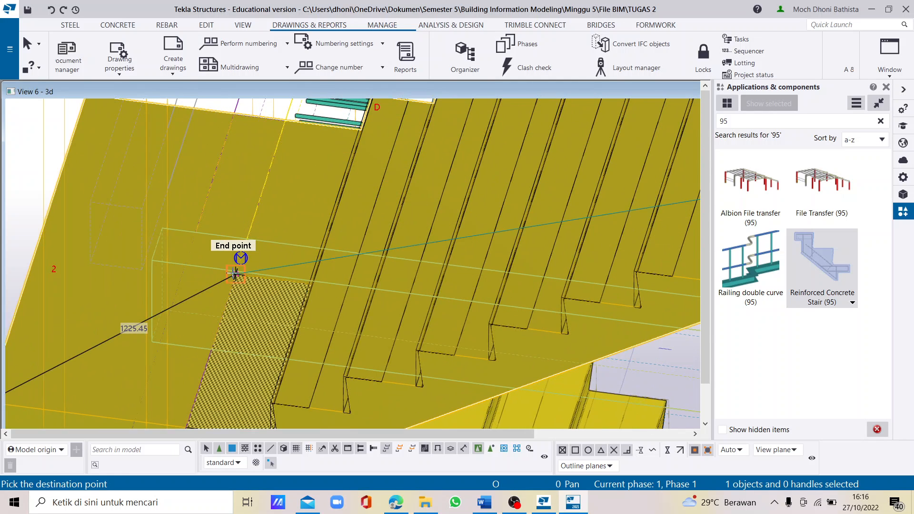
{"action": "left_click", "coordinate": [235, 275]}
{"action": "scroll", "coordinate": [288, 257], "scroll_direction": "down", "scroll_amount": 5}
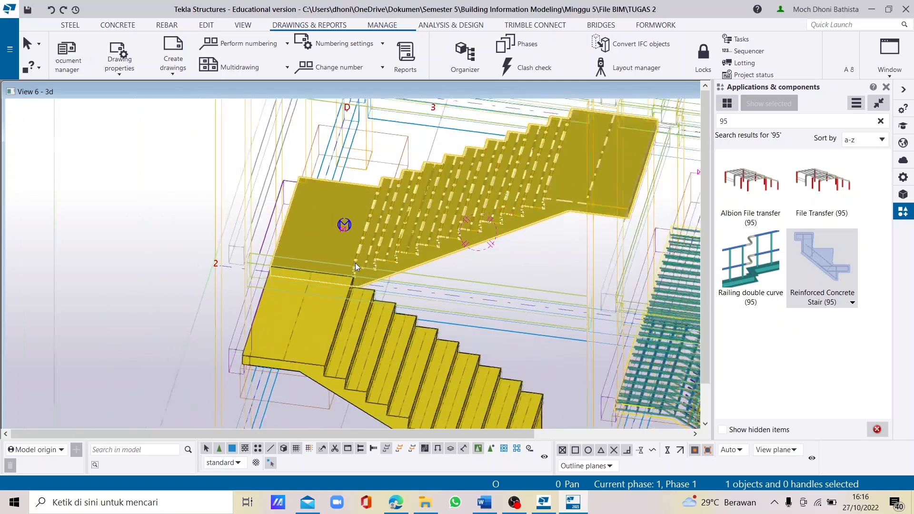
{"action": "mouse_move", "coordinate": [380, 266]}
{"action": "middle_mouse_down", "text": "ctrl"}
{"action": "mouse_move", "coordinate": [412, 254]}
{"action": "mouse_move", "coordinate": [371, 241]}
{"action": "mouse_move", "coordinate": [377, 279]}
{"action": "middle_mouse_up", "text": "ctrl"}
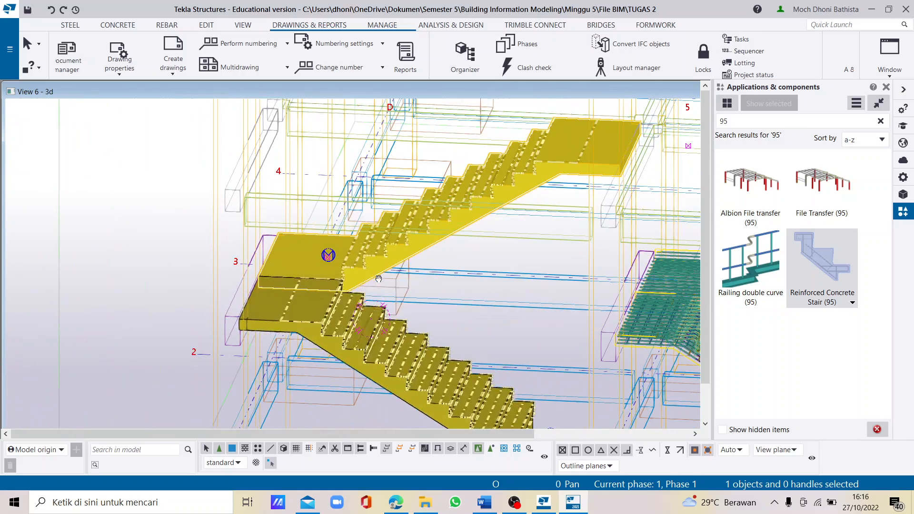
{"action": "left_click", "coordinate": [149, 332]}
- Display the parts as wireframe to expose the rebars and open the lower stair's Reinforced Concrete Stair (95) properties
{"action": "scroll", "coordinate": [358, 298], "scroll_direction": "up", "scroll_amount": 3}
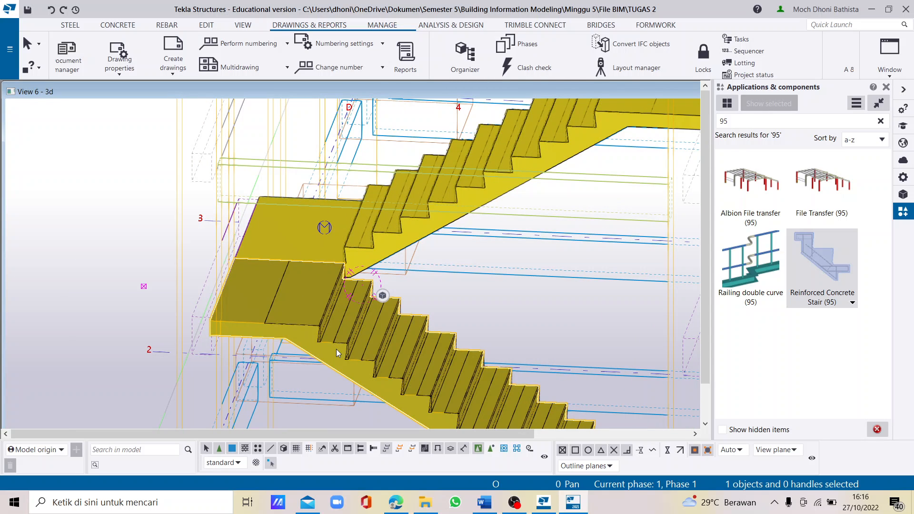
{"action": "key", "text": "shift+1"}
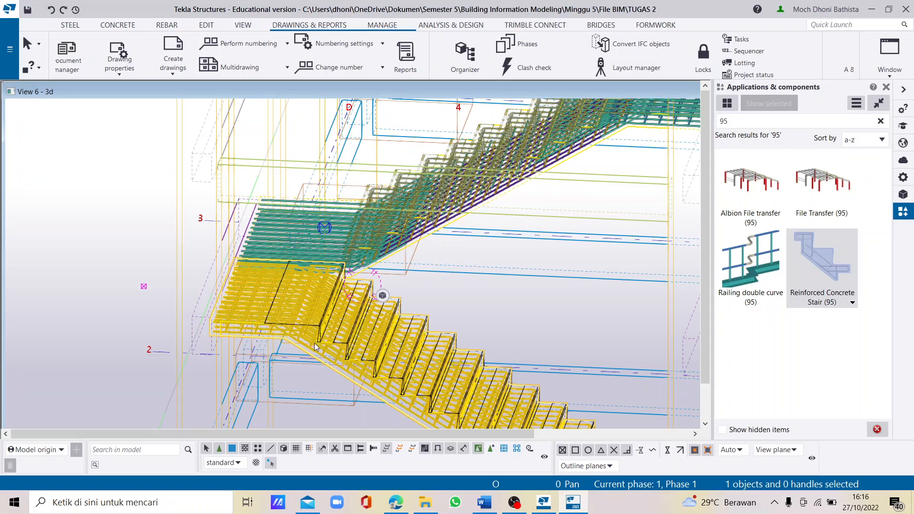
{"action": "scroll", "coordinate": [335, 288], "scroll_direction": "up", "scroll_amount": 2}
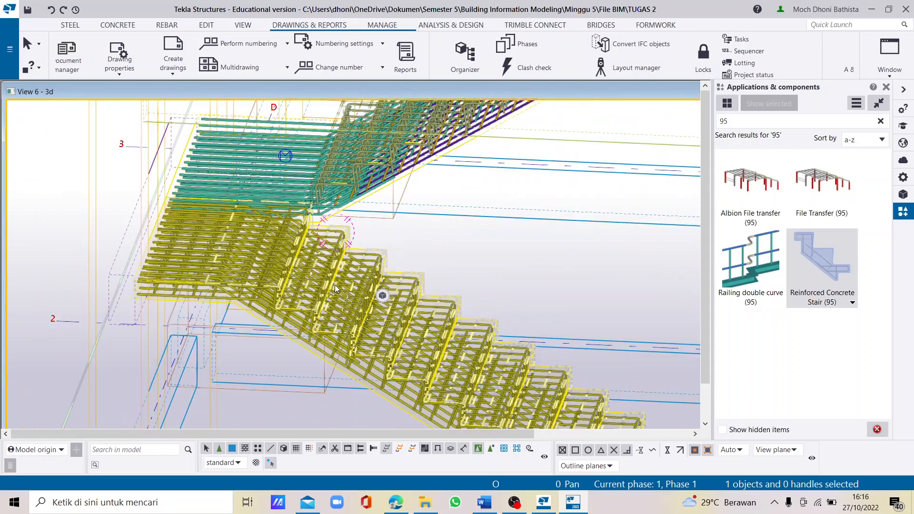
{"action": "scroll", "coordinate": [335, 285], "scroll_direction": "up", "scroll_amount": 4}
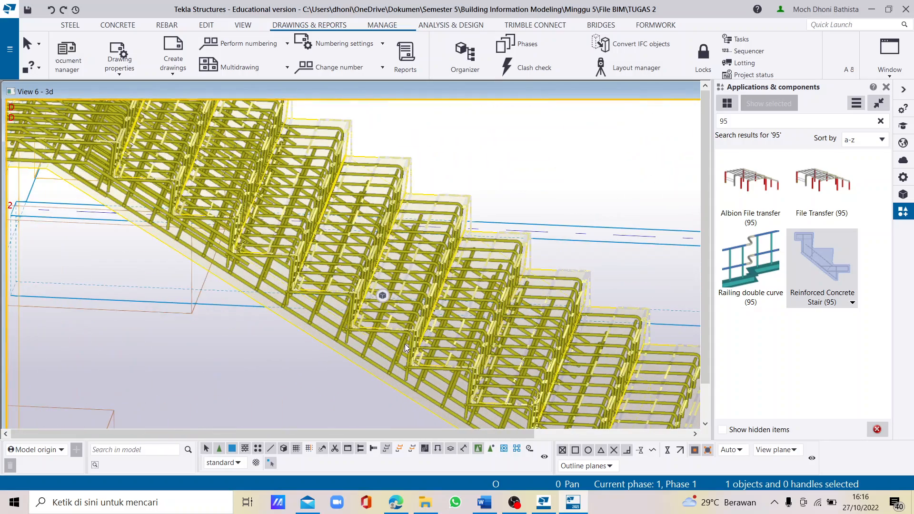
{"action": "double_click", "coordinate": [405, 344]}
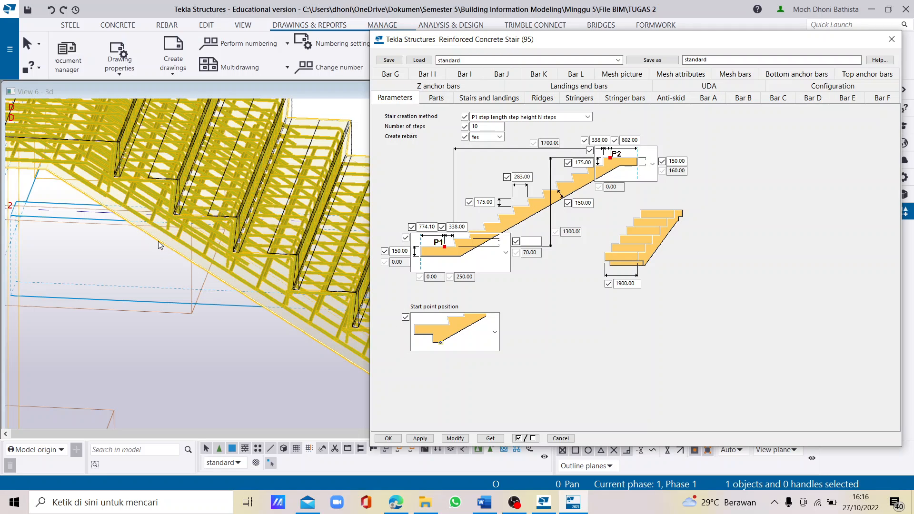
{"action": "scroll", "coordinate": [288, 204], "scroll_direction": "down", "scroll_amount": 1}
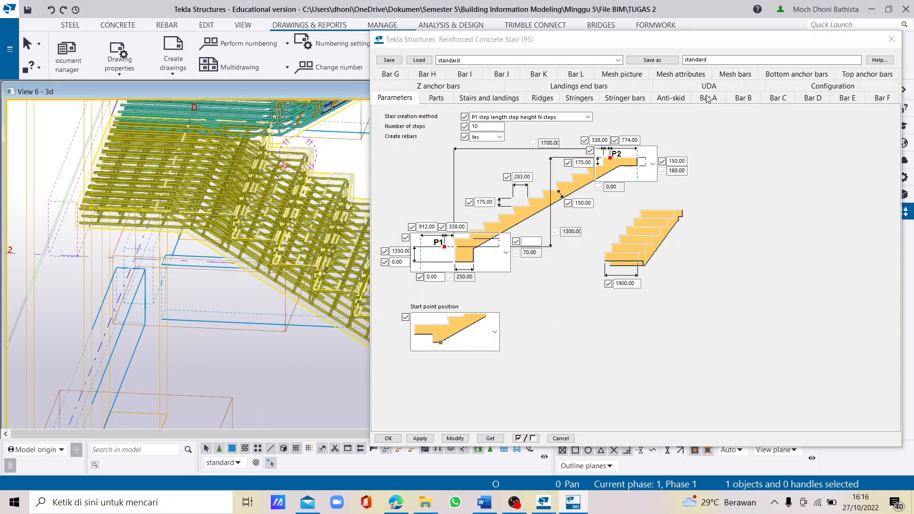
- Check the rebar A settings and set Create to No for rebar B of the lower stair
{"action": "left_click", "coordinate": [707, 99]}
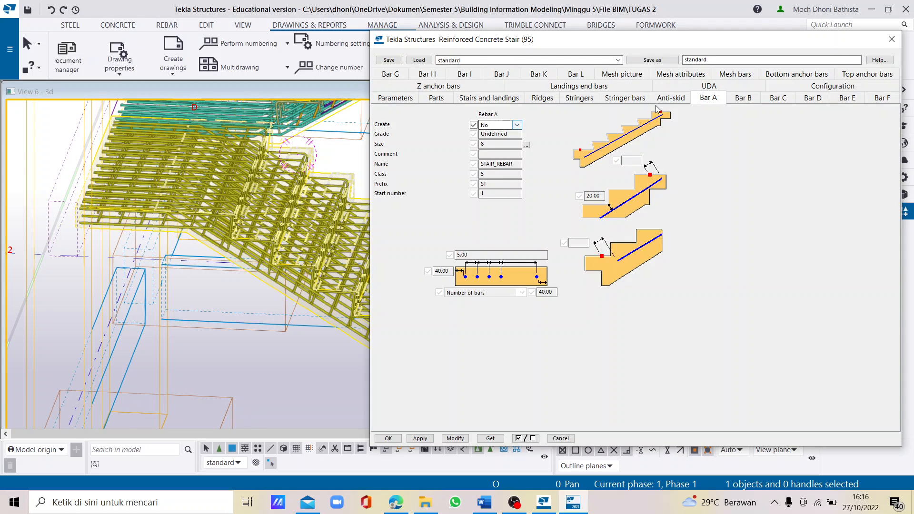
{"action": "left_click", "coordinate": [747, 99]}
{"action": "left_click", "coordinate": [504, 124]}
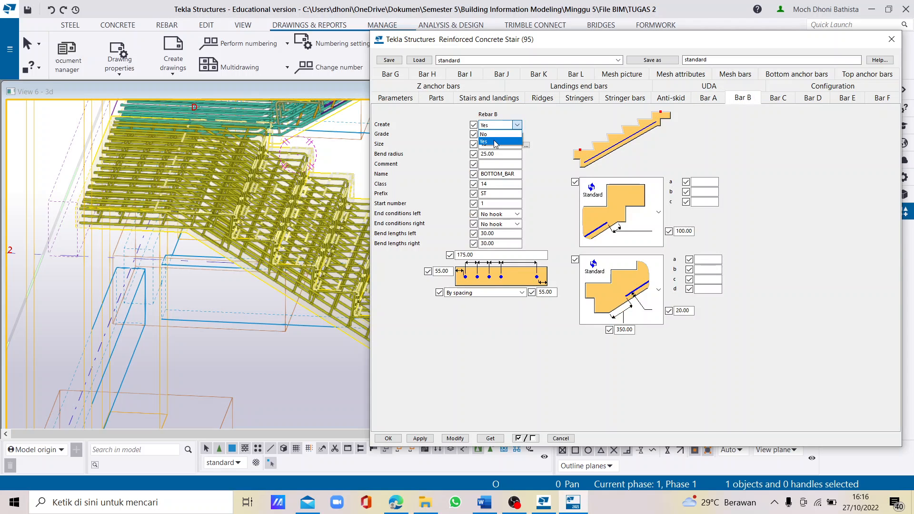
{"action": "left_click", "coordinate": [495, 135]}
- Review the settings of rebars C to G and set Create to No for rebar H
{"action": "left_click", "coordinate": [781, 98]}
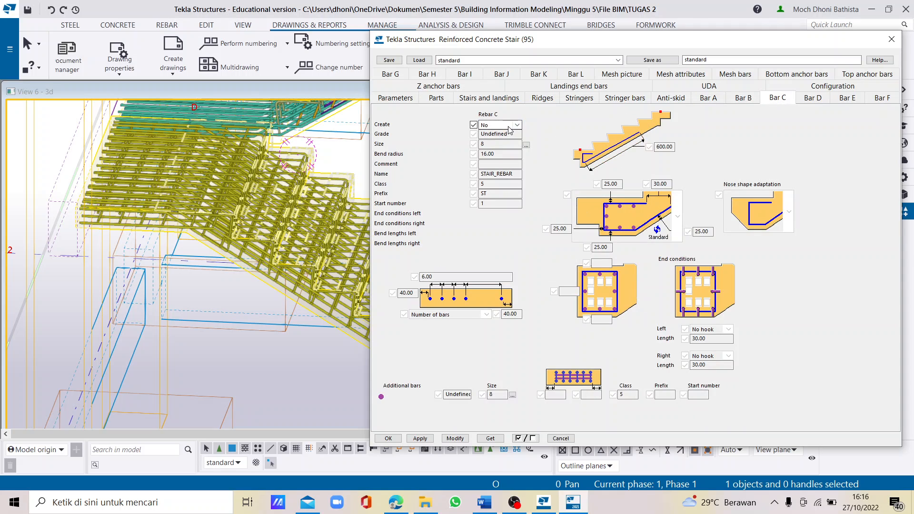
{"action": "left_click", "coordinate": [807, 100]}
{"action": "left_click", "coordinate": [842, 97]}
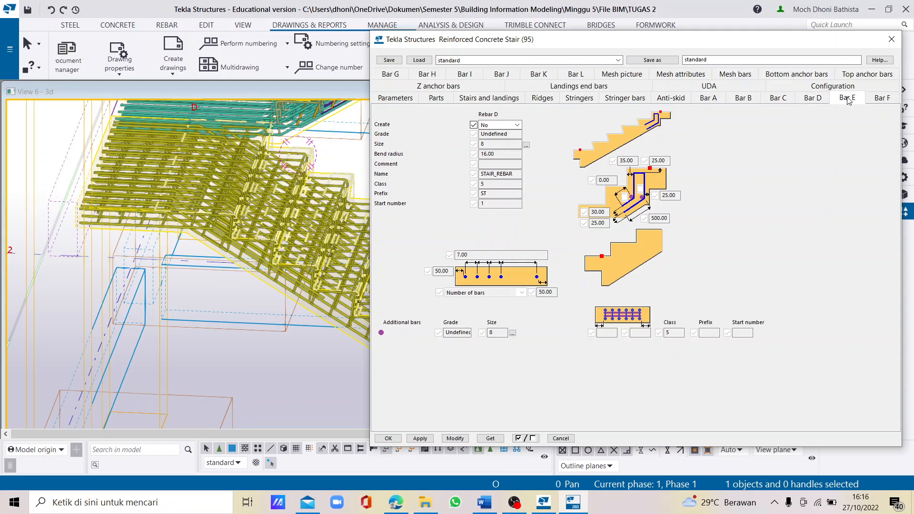
{"action": "left_click", "coordinate": [881, 98]}
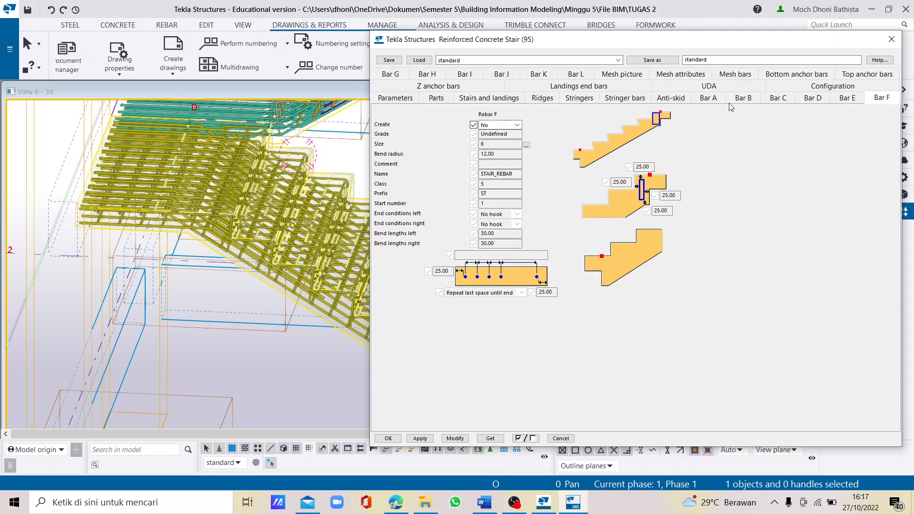
{"action": "left_click", "coordinate": [398, 79]}
{"action": "left_click", "coordinate": [434, 86]}
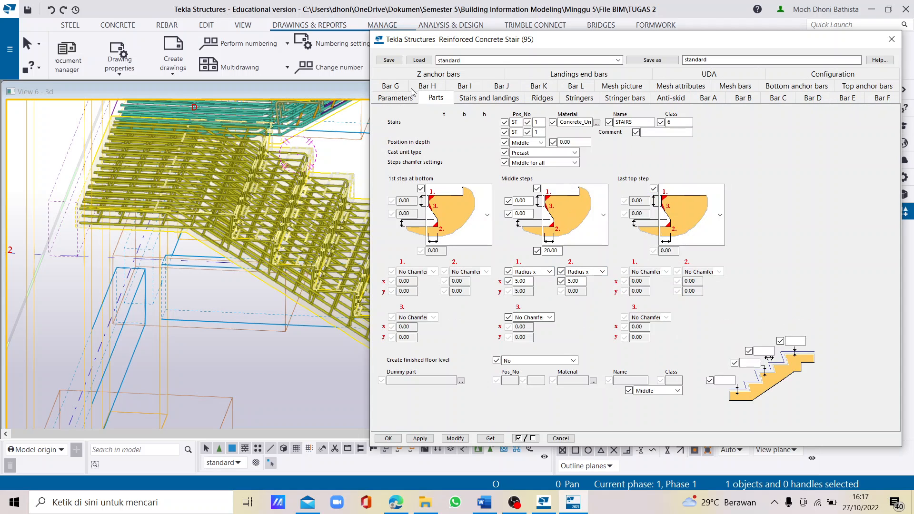
{"action": "left_click", "coordinate": [405, 88]}
{"action": "left_click", "coordinate": [436, 99]}
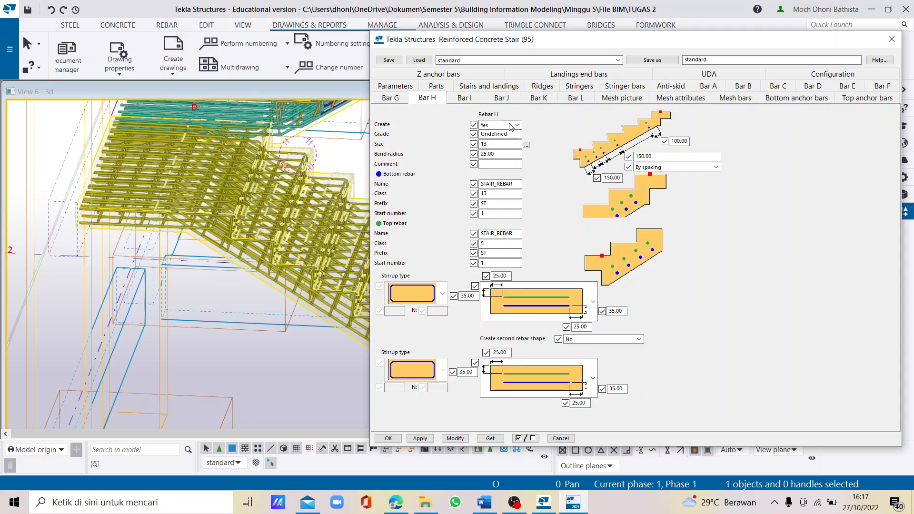
{"action": "left_click", "coordinate": [510, 126]}
{"action": "left_click", "coordinate": [487, 134]}
- Set Create to No for rebars I and J of the lower stair
{"action": "left_click", "coordinate": [467, 101]}
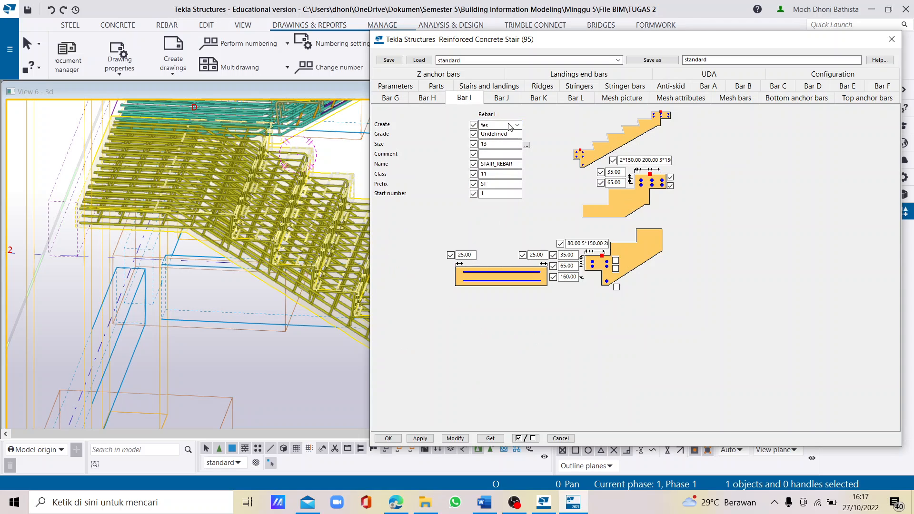
{"action": "left_click", "coordinate": [511, 127]}
{"action": "left_click", "coordinate": [486, 133]}
{"action": "left_click", "coordinate": [501, 98]}
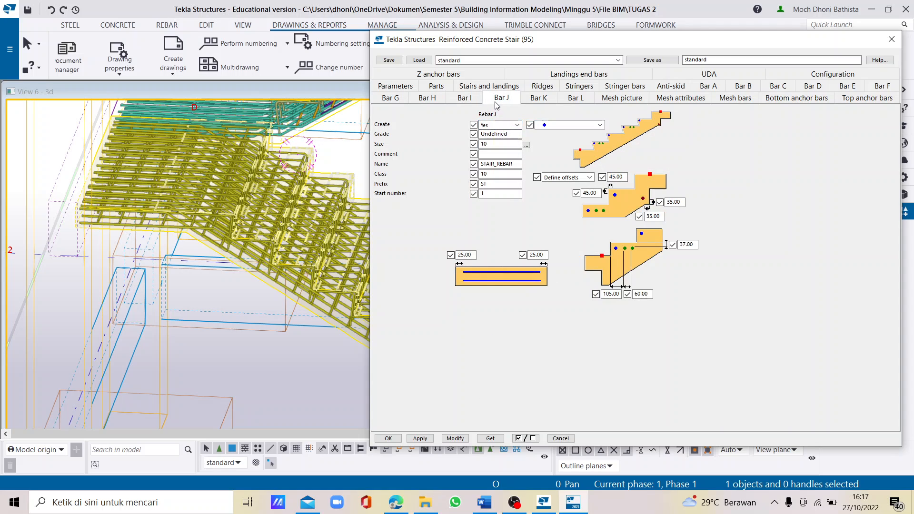
{"action": "left_click", "coordinate": [510, 126]}
{"action": "left_click", "coordinate": [487, 131]}
- Keep Create at No for rebar K and set it to No for rebar L
{"action": "left_click", "coordinate": [538, 98]}
{"action": "left_click", "coordinate": [510, 126]}
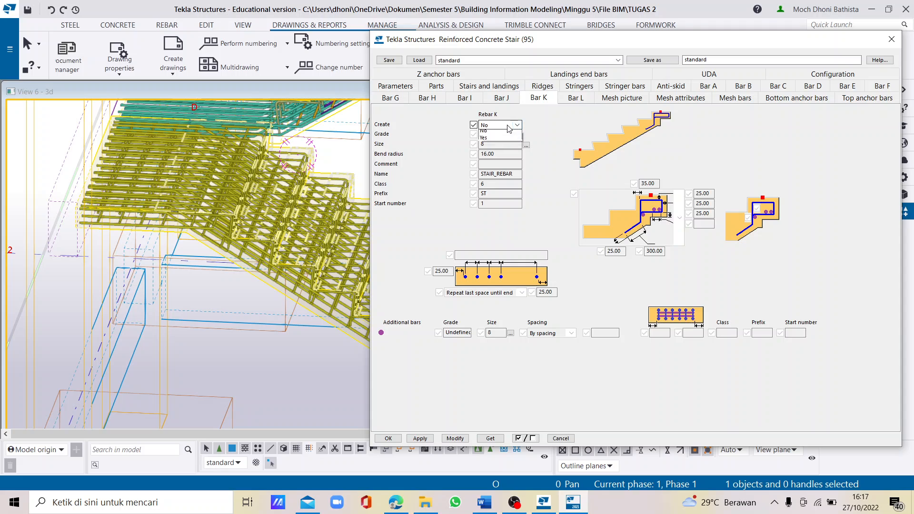
{"action": "left_click", "coordinate": [508, 131]}
{"action": "left_click", "coordinate": [581, 99]}
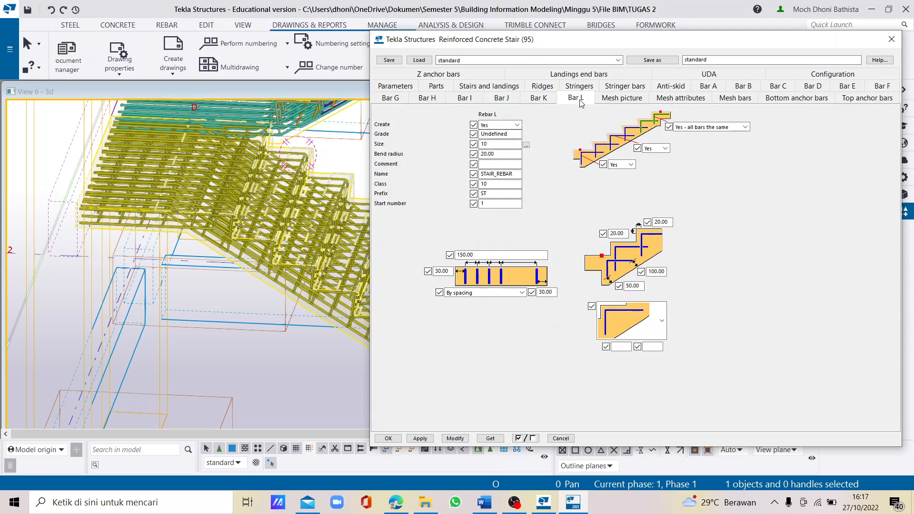
{"action": "left_click", "coordinate": [506, 126]}
{"action": "left_click", "coordinate": [505, 131]}
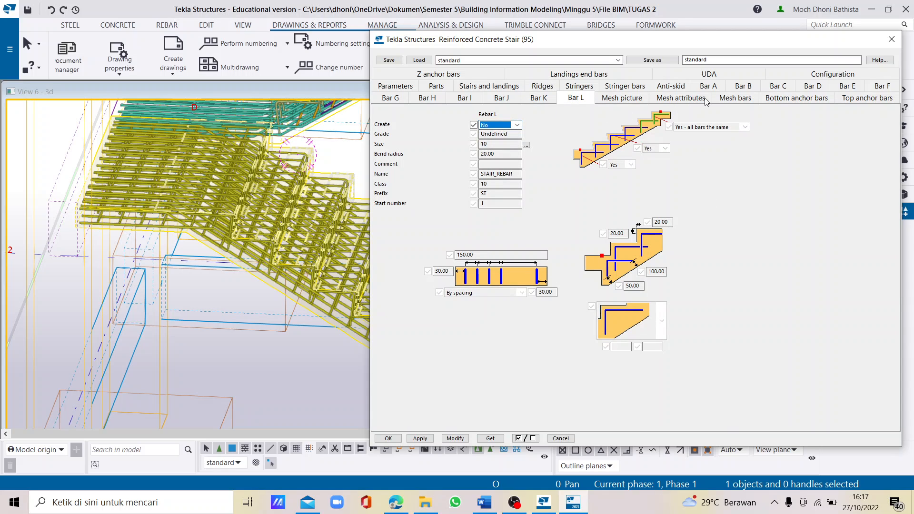
- Set all three bottom-landing mesh bars of the lower stair to No
{"action": "left_click", "coordinate": [734, 98]}
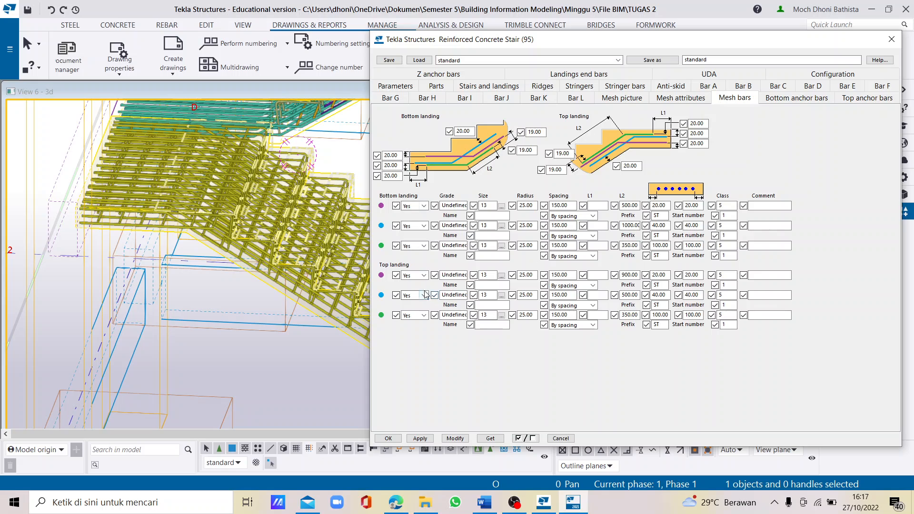
{"action": "left_click", "coordinate": [423, 206]}
{"action": "left_click", "coordinate": [415, 216]}
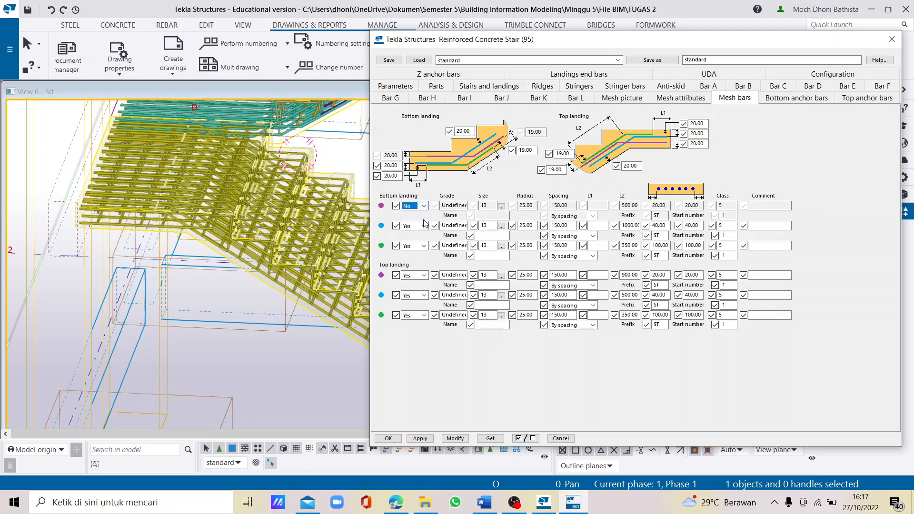
{"action": "left_click", "coordinate": [423, 226]}
{"action": "left_click", "coordinate": [412, 236]}
{"action": "left_click", "coordinate": [423, 246]}
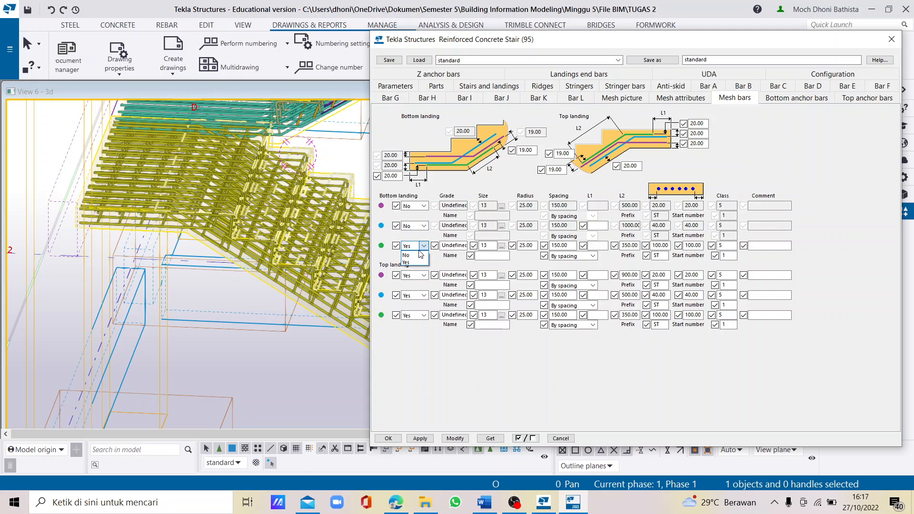
{"action": "left_click", "coordinate": [412, 255]}
- Set all three top-landing mesh bars of the lower stair to No
{"action": "left_click", "coordinate": [423, 275]}
{"action": "left_click", "coordinate": [420, 285]}
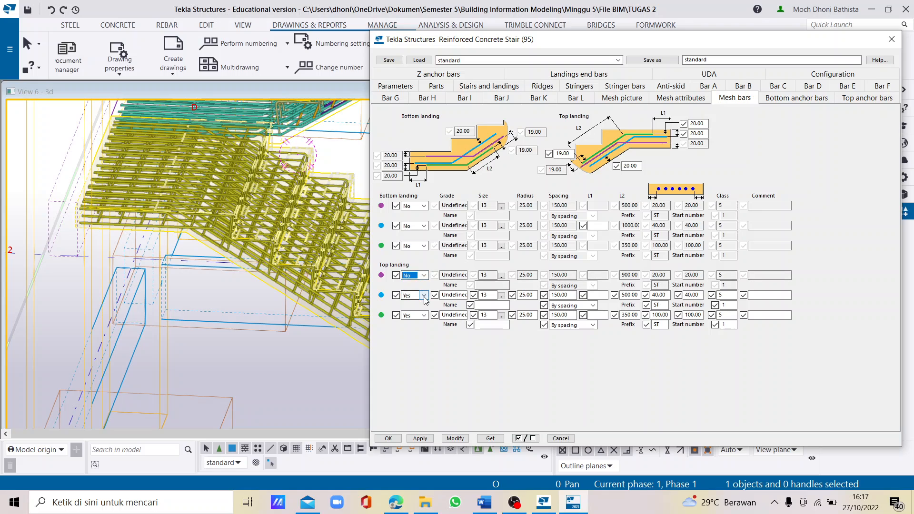
{"action": "left_click", "coordinate": [423, 295]}
{"action": "left_click", "coordinate": [412, 305]}
{"action": "left_click", "coordinate": [423, 315]}
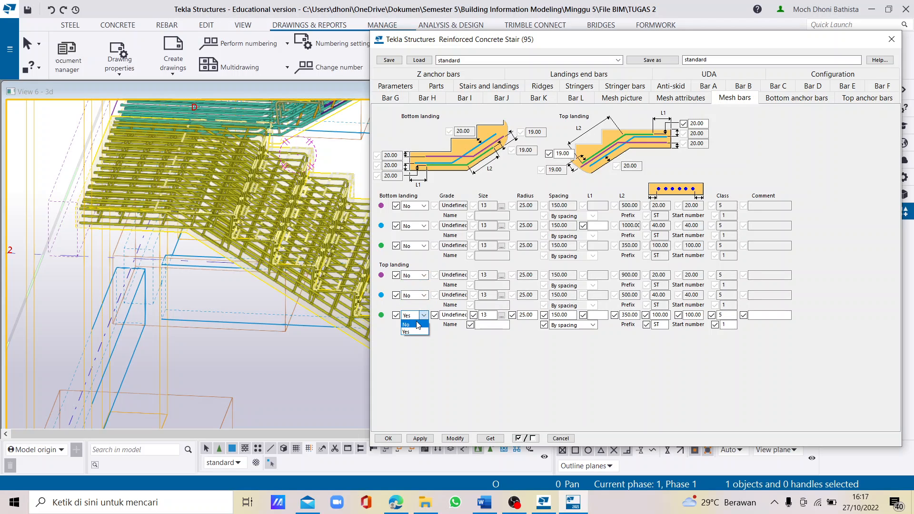
{"action": "left_click", "coordinate": [412, 325]}
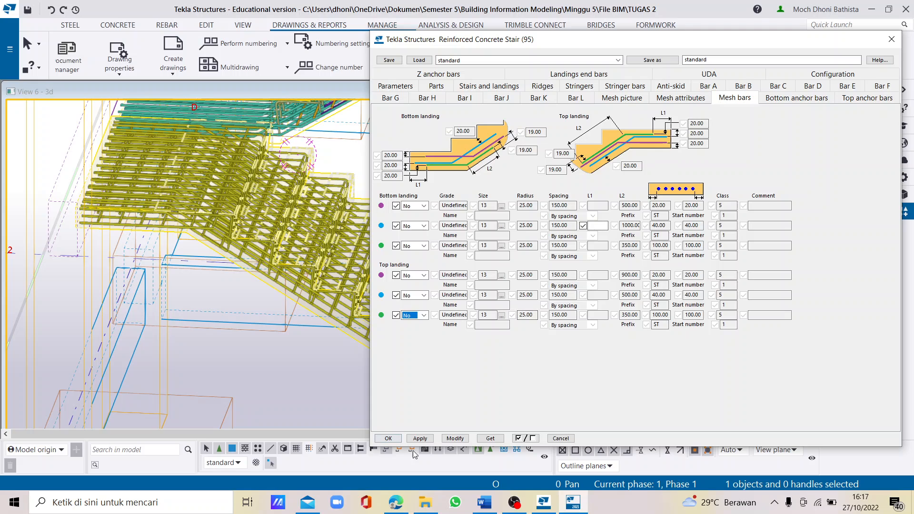
- Select the lower stair in the model and apply the changed rebar settings to it
{"action": "left_click", "coordinate": [449, 438]}
{"action": "scroll", "coordinate": [124, 243], "scroll_direction": "down", "scroll_amount": 4}
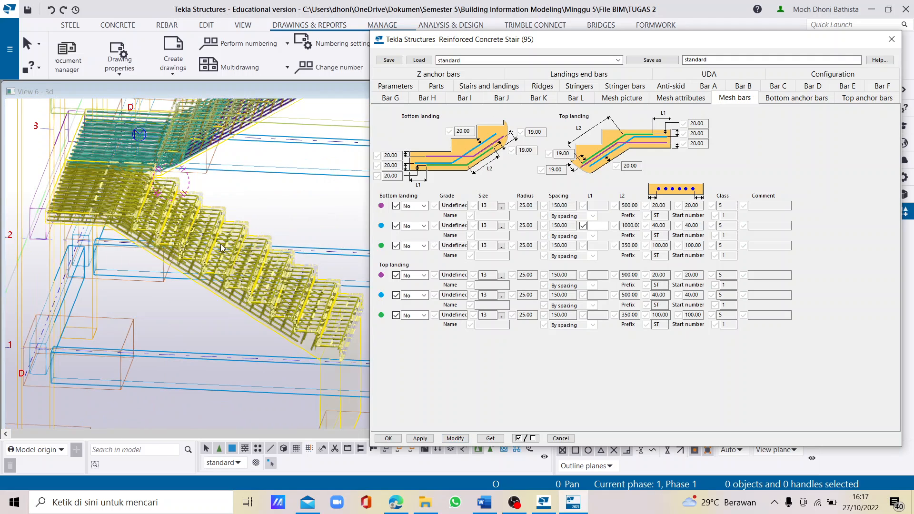
{"action": "left_click", "coordinate": [202, 270]}
{"action": "left_click", "coordinate": [454, 438]}
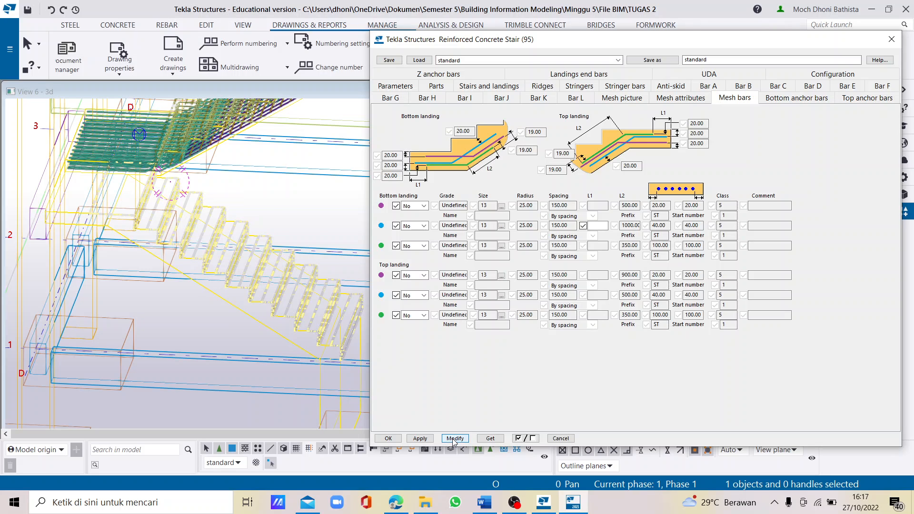
- Examine the lower stair's reinforcement in the 3D view
{"action": "scroll", "coordinate": [125, 229], "scroll_direction": "down", "scroll_amount": 8}
{"action": "scroll", "coordinate": [125, 228], "scroll_direction": "up", "scroll_amount": 3}
{"action": "scroll", "coordinate": [125, 228], "scroll_direction": "down", "scroll_amount": 1}
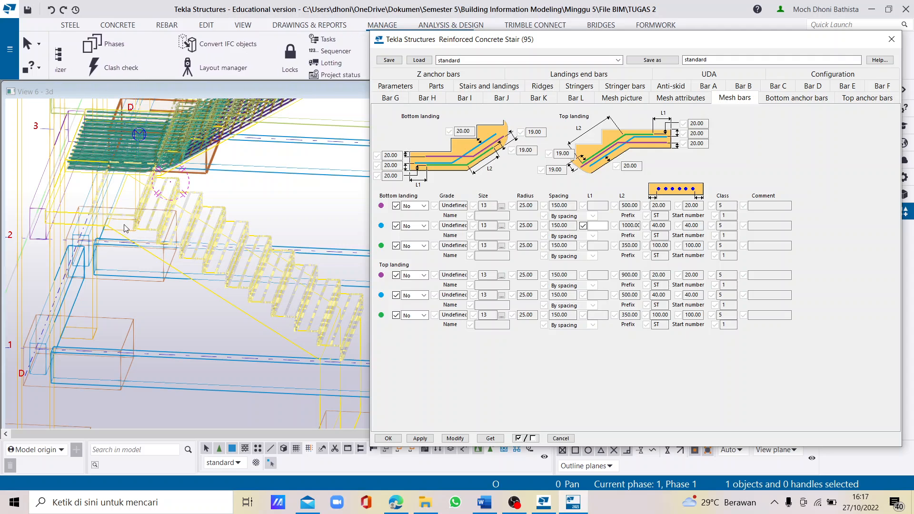
{"action": "scroll", "coordinate": [125, 229], "scroll_direction": "up", "scroll_amount": 4}
{"action": "left_click", "coordinate": [244, 230]}
{"action": "scroll", "coordinate": [205, 250], "scroll_direction": "down", "scroll_amount": 3}
{"action": "scroll", "coordinate": [209, 256], "scroll_direction": "up", "scroll_amount": 2}
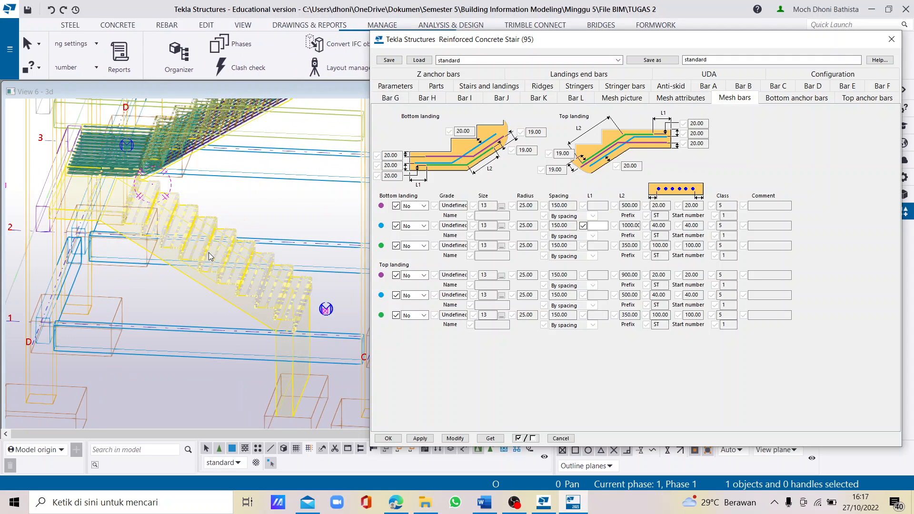
- Select the lower stair again and set its three top-landing mesh bars to Yes
{"action": "left_click", "coordinate": [210, 257]}
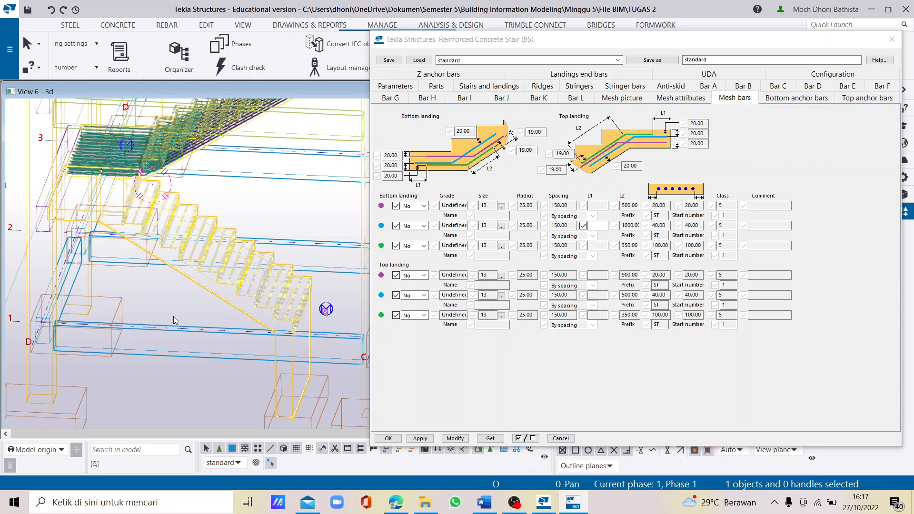
{"action": "left_click", "coordinate": [423, 276]}
{"action": "left_click", "coordinate": [406, 291]}
{"action": "left_click", "coordinate": [417, 295]}
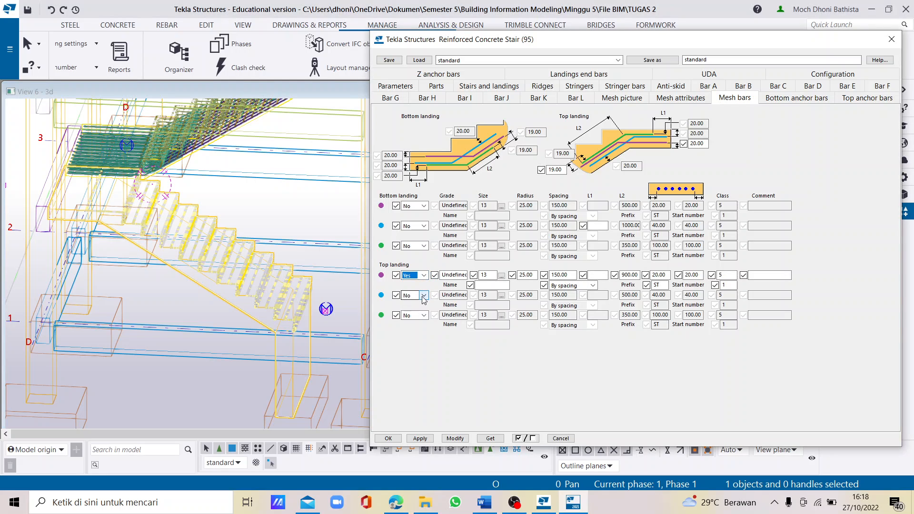
{"action": "left_click", "coordinate": [416, 312]}
{"action": "left_click", "coordinate": [423, 315]}
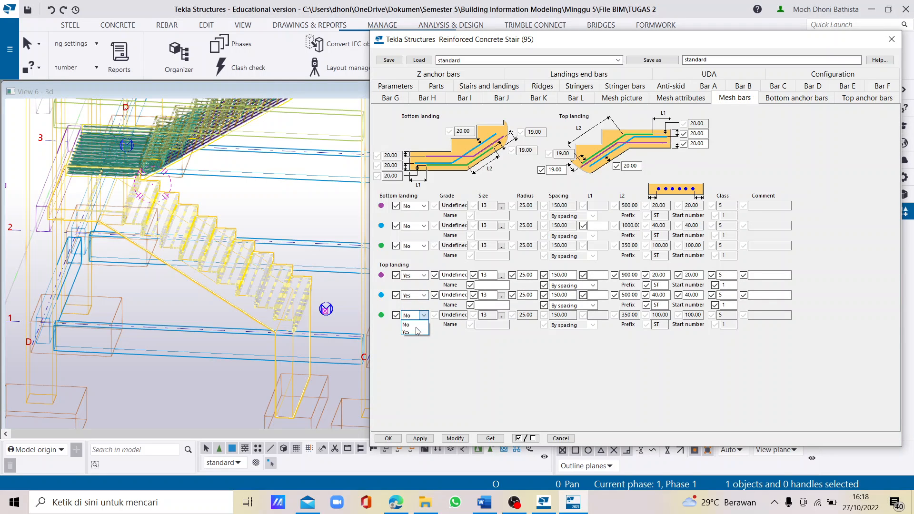
{"action": "left_click", "coordinate": [415, 332]}
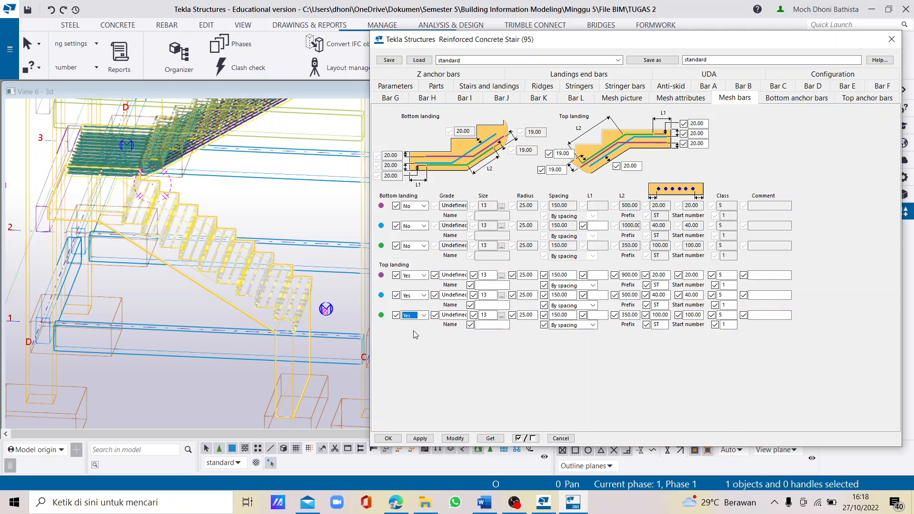
- Review the rebar catalogue for the green top-landing mesh bar and check the top-landing bars' L2 lengths and edge distances
{"action": "left_click", "coordinate": [500, 315]}
{"action": "left_click", "coordinate": [501, 316]}
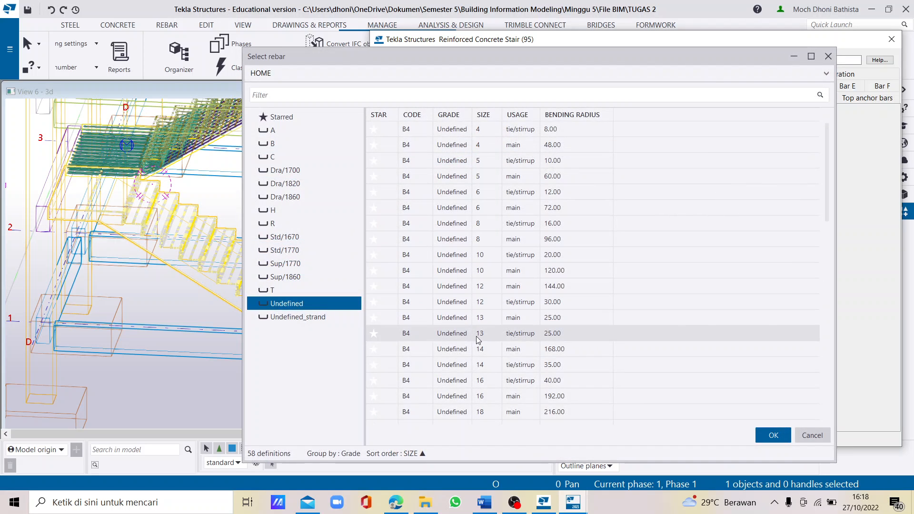
{"action": "left_click", "coordinate": [807, 435]}
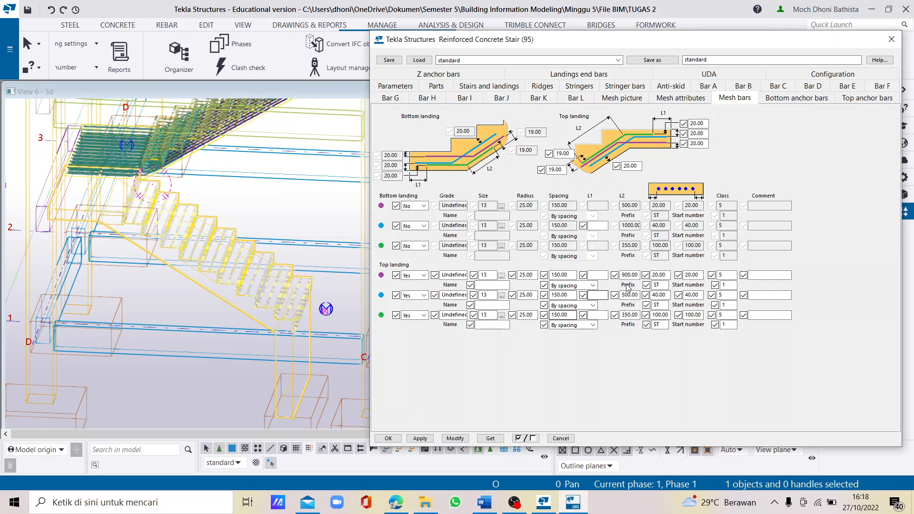
{"action": "left_click", "coordinate": [638, 274]}
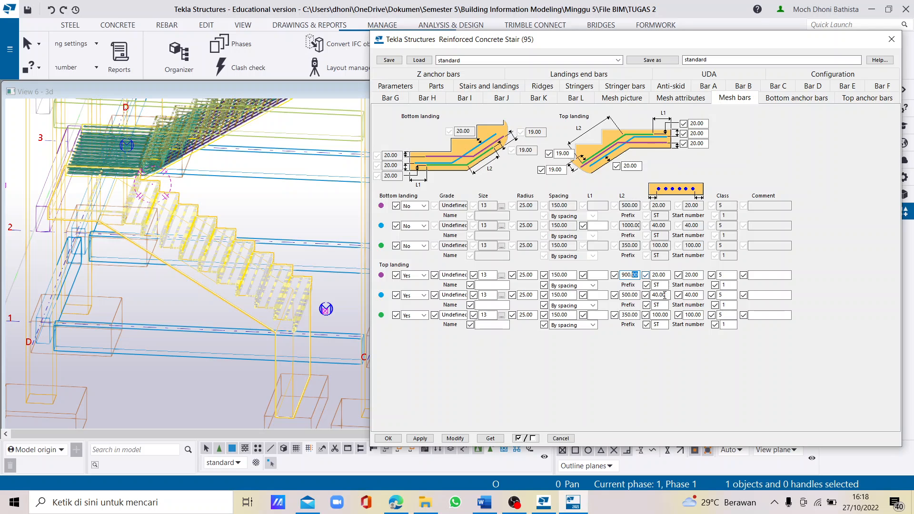
{"action": "double_click", "coordinate": [666, 275]}
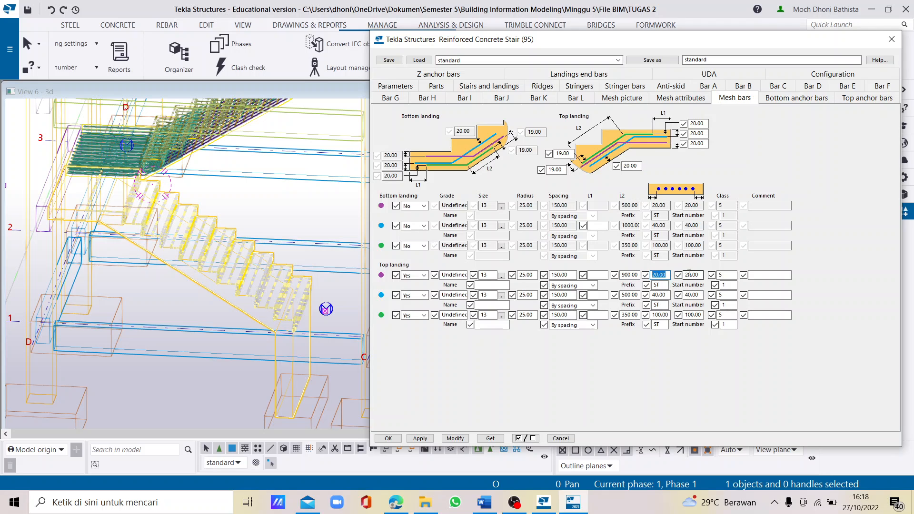
{"action": "left_click", "coordinate": [696, 274]}
{"action": "left_click", "coordinate": [658, 295]}
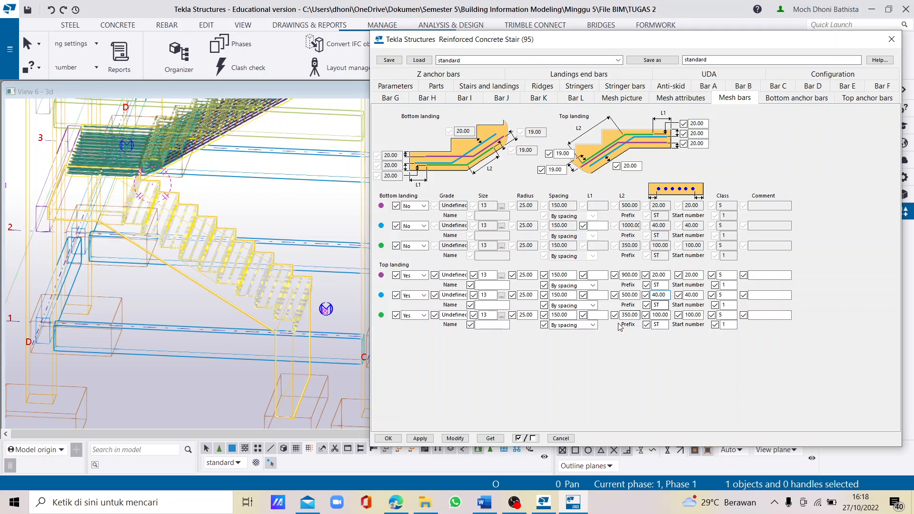
- Apply the top-landing mesh bar settings to the lower stair and inspect its landing rebars
{"action": "left_click", "coordinate": [450, 439]}
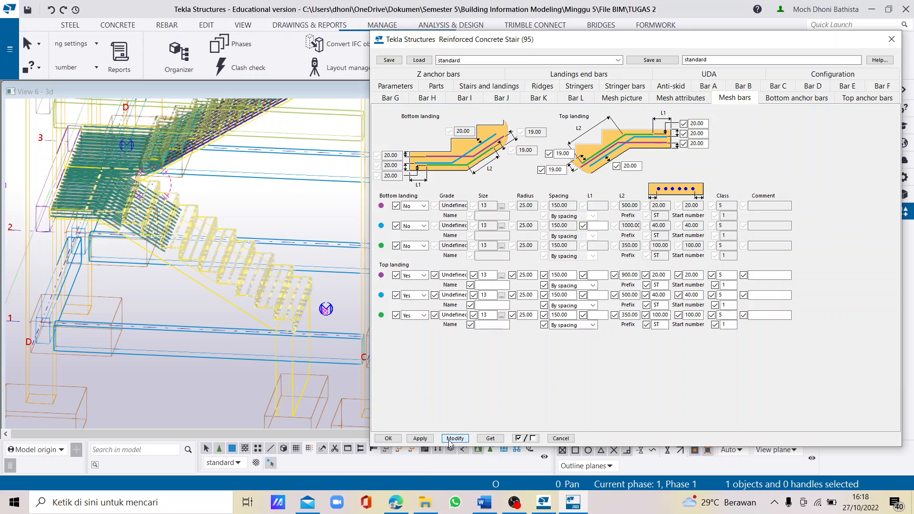
{"action": "scroll", "coordinate": [224, 318], "scroll_direction": "up", "scroll_amount": 1}
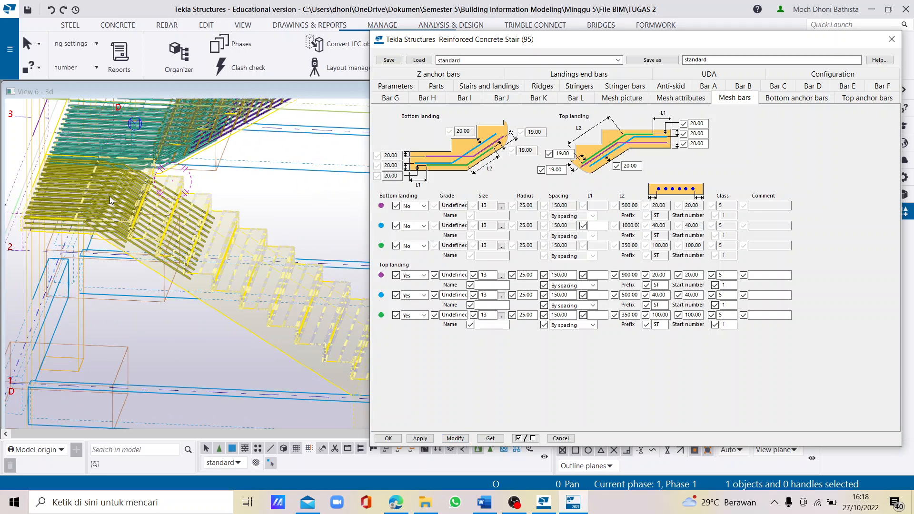
{"action": "scroll", "coordinate": [229, 295], "scroll_direction": "up", "scroll_amount": 4}
{"action": "scroll", "coordinate": [198, 272], "scroll_direction": "down", "scroll_amount": 2}
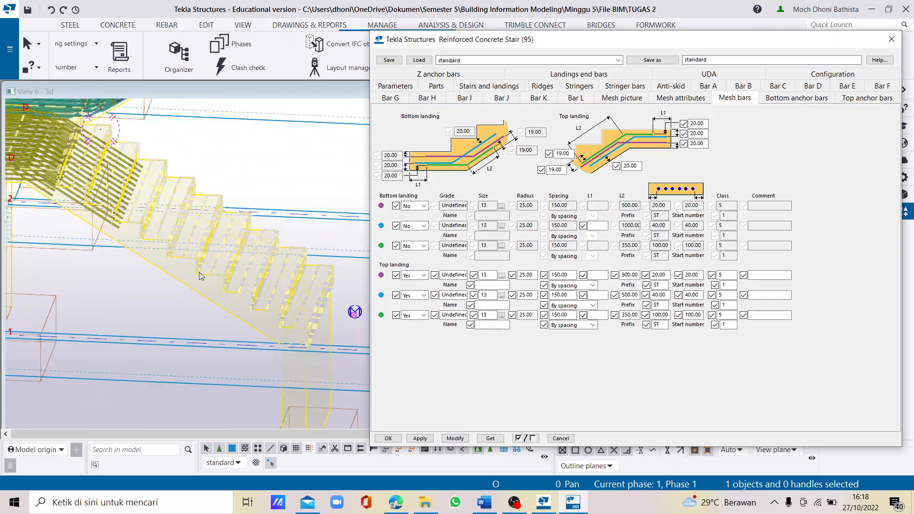
- Switch to the Word report and find the lower stair's Bar A and mesh bar setting pictures
{"action": "left_click", "coordinate": [485, 502]}
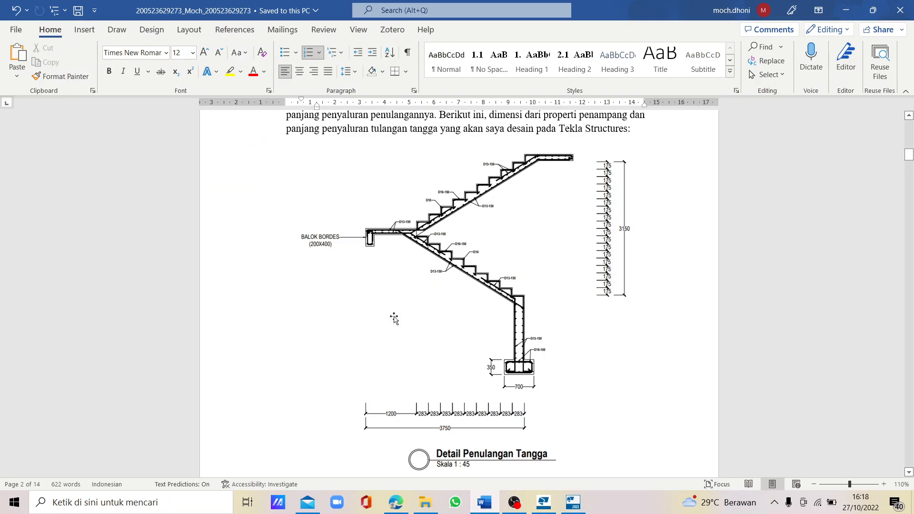
{"action": "scroll", "coordinate": [756, 322], "scroll_direction": "down", "scroll_amount": 2}
{"action": "scroll", "coordinate": [756, 323], "scroll_direction": "down", "scroll_amount": 20}
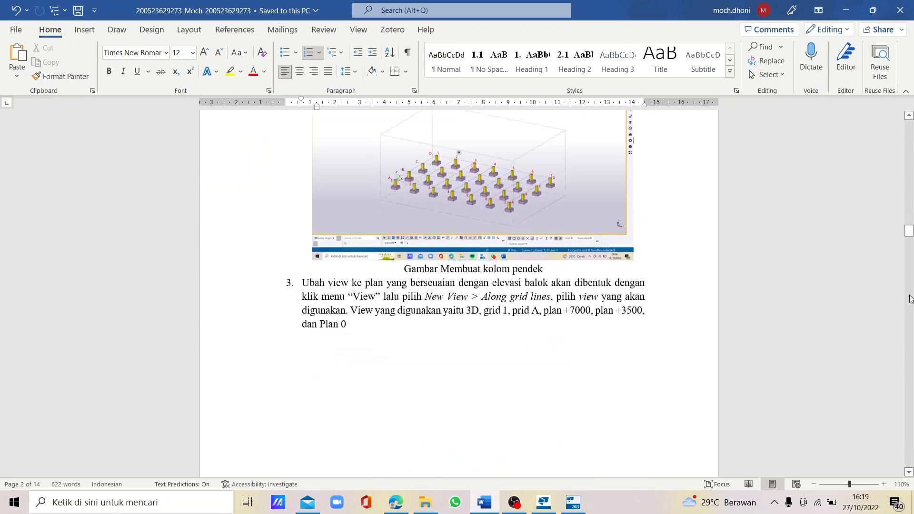
{"action": "scroll", "coordinate": [911, 299], "scroll_direction": "down", "scroll_amount": 20}
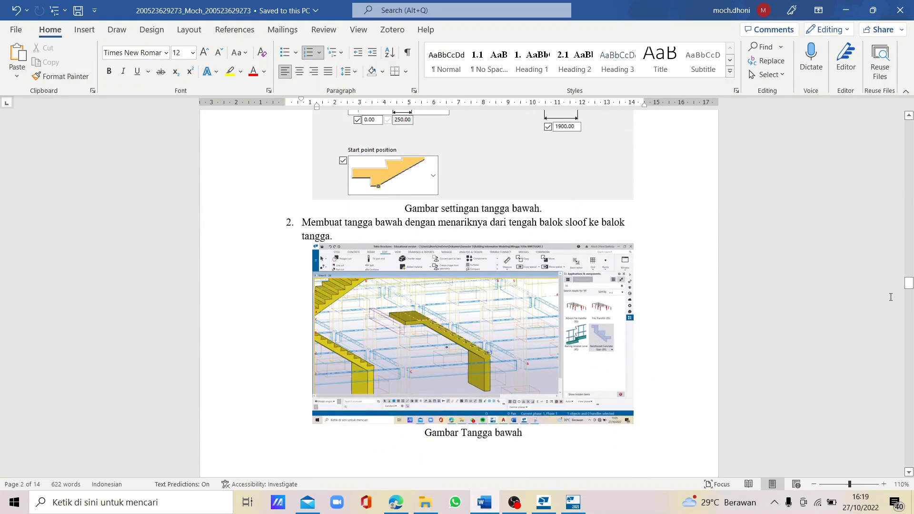
{"action": "scroll", "coordinate": [516, 271], "scroll_direction": "up", "scroll_amount": 1}
{"action": "scroll", "coordinate": [517, 267], "scroll_direction": "down", "scroll_amount": 11}
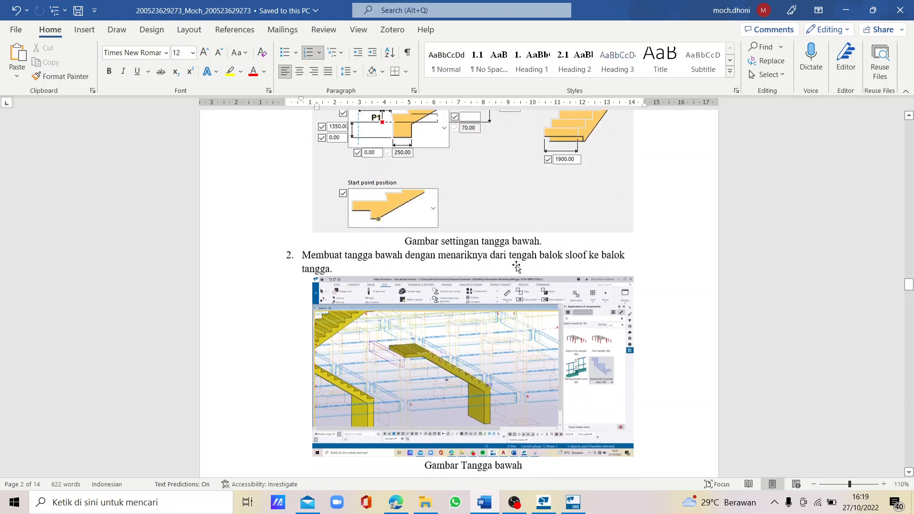
{"action": "scroll", "coordinate": [517, 266], "scroll_direction": "down", "scroll_amount": 10}
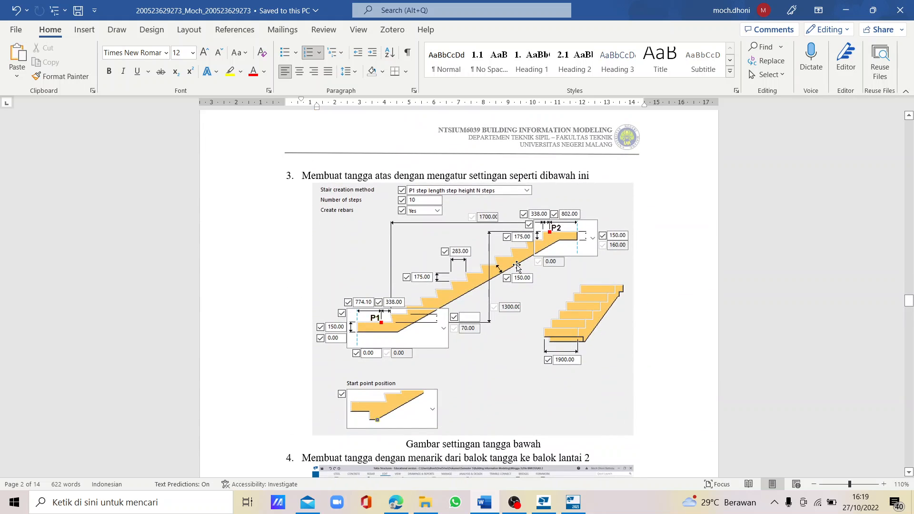
{"action": "scroll", "coordinate": [518, 266], "scroll_direction": "down", "scroll_amount": 15}
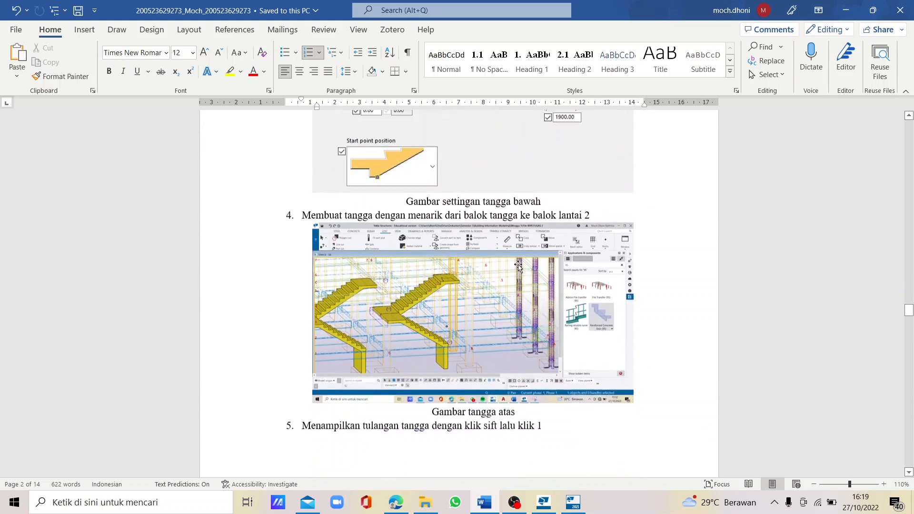
{"action": "scroll", "coordinate": [518, 267], "scroll_direction": "down", "scroll_amount": 3}
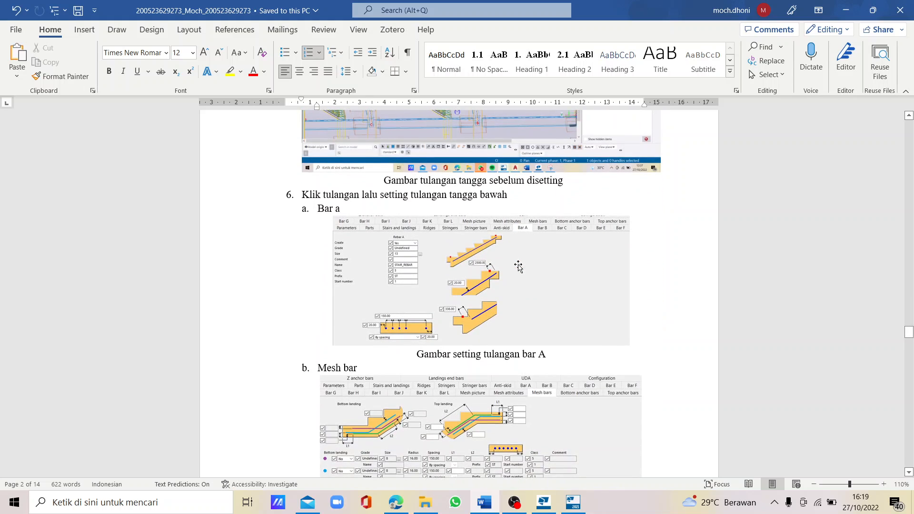
{"action": "left_click", "coordinate": [414, 284]}
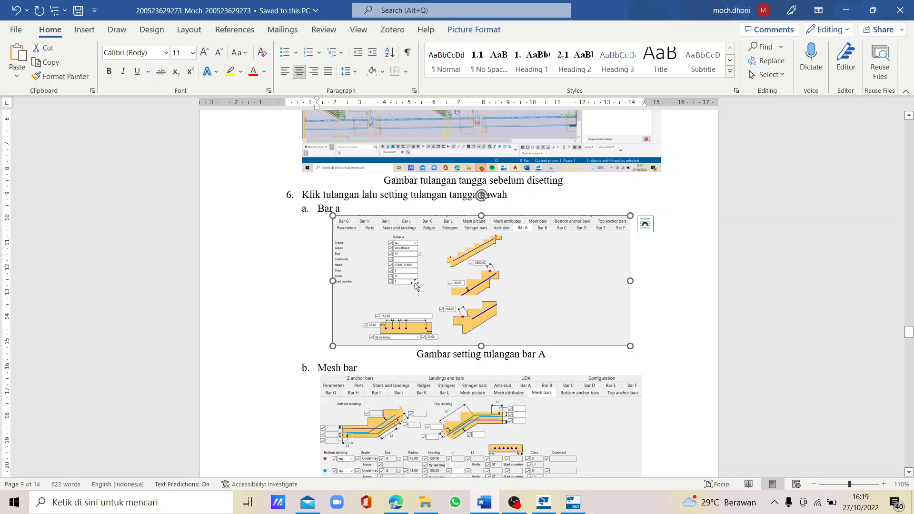
- Switch back to Tekla Structures, set the lower stair's Bar A to Yes and choose the size 13 main rebar from the catalogue
{"action": "left_click", "coordinate": [543, 502]}
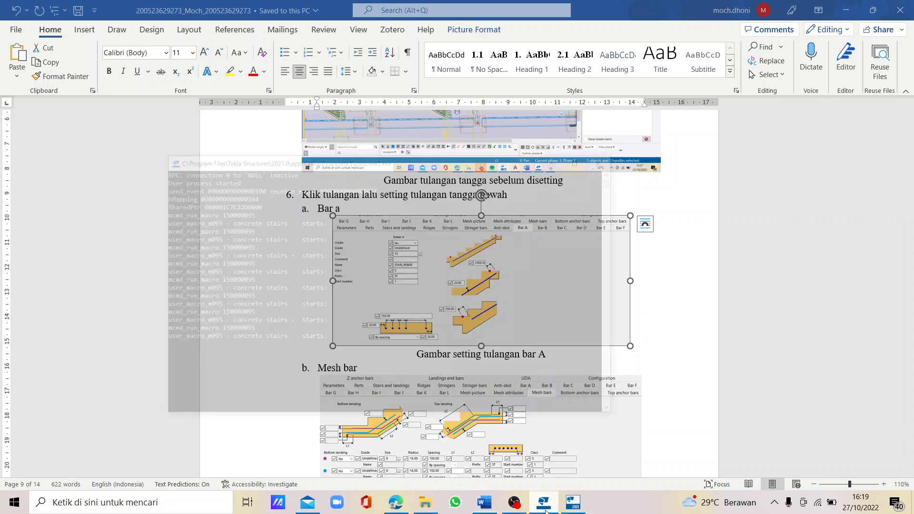
{"action": "left_click", "coordinate": [591, 86]}
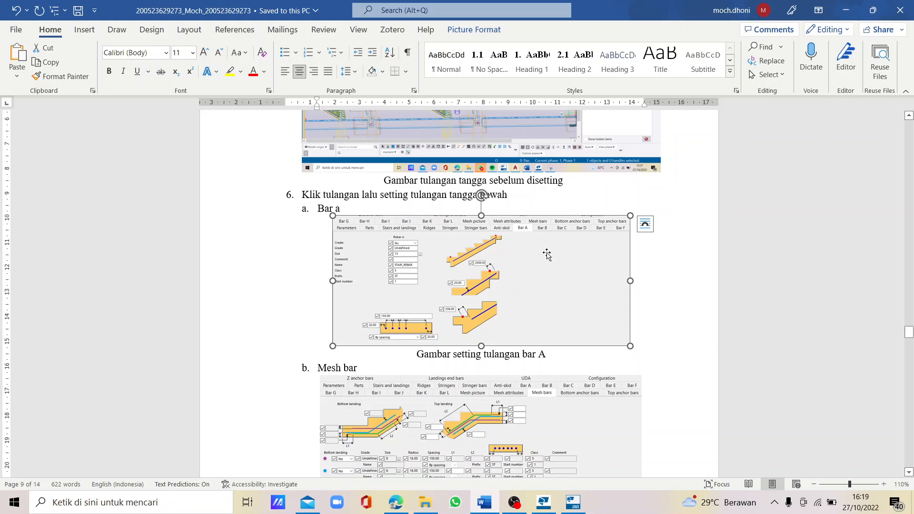
{"action": "key", "text": "alt+Tab"}
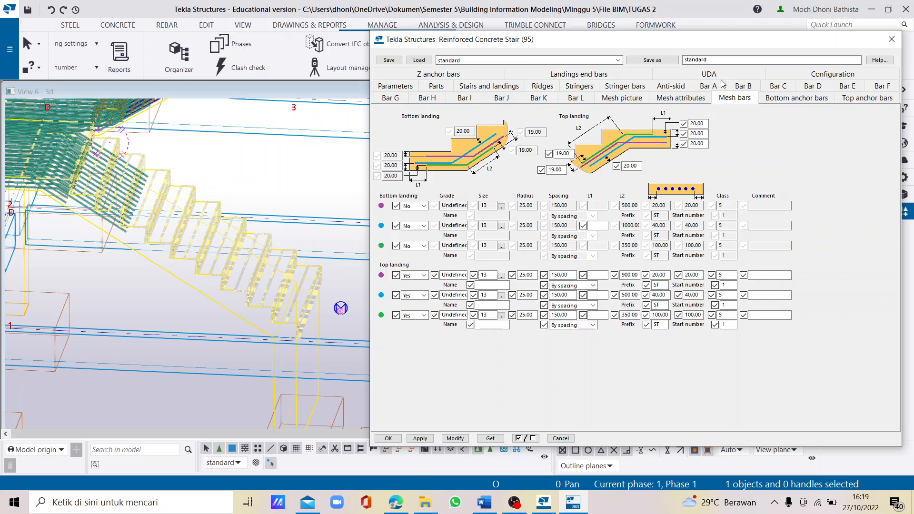
{"action": "left_click", "coordinate": [719, 84]}
{"action": "left_click", "coordinate": [499, 124]}
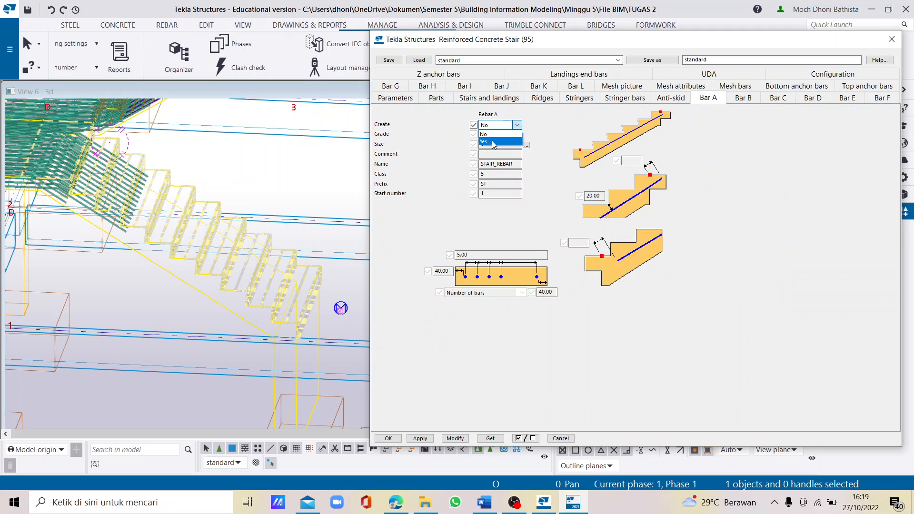
{"action": "left_click", "coordinate": [493, 142]}
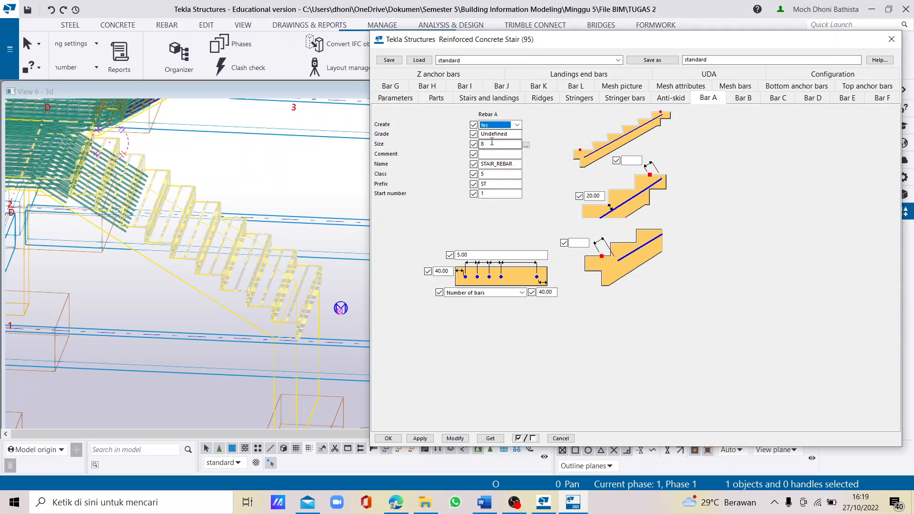
{"action": "left_click", "coordinate": [526, 145]}
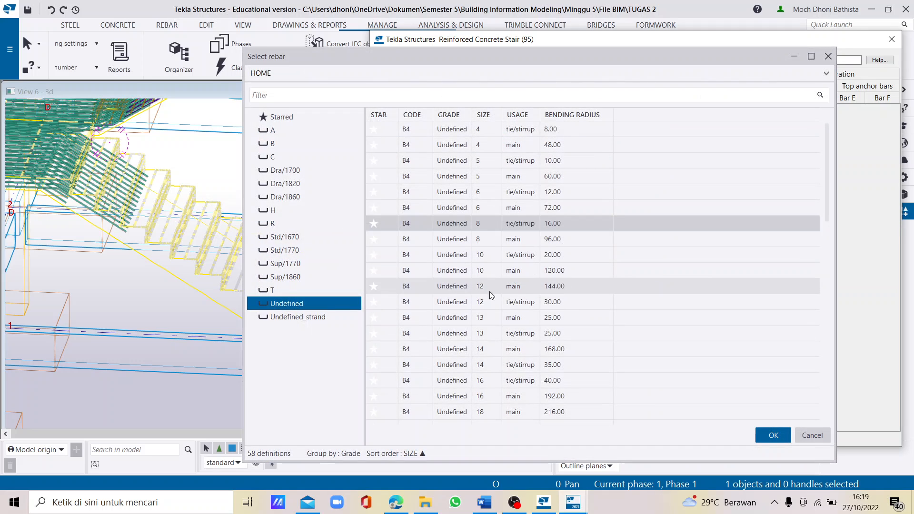
{"action": "left_click", "coordinate": [494, 318]}
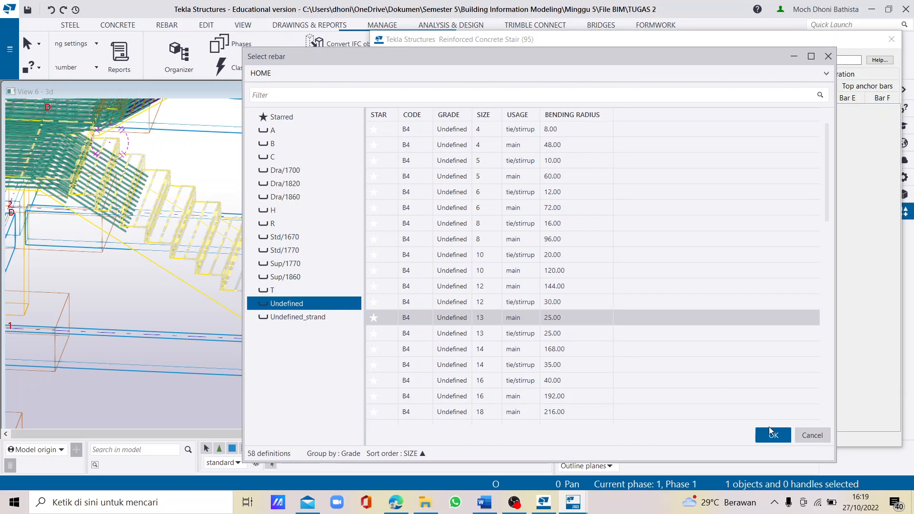
{"action": "left_click", "coordinate": [772, 435]}
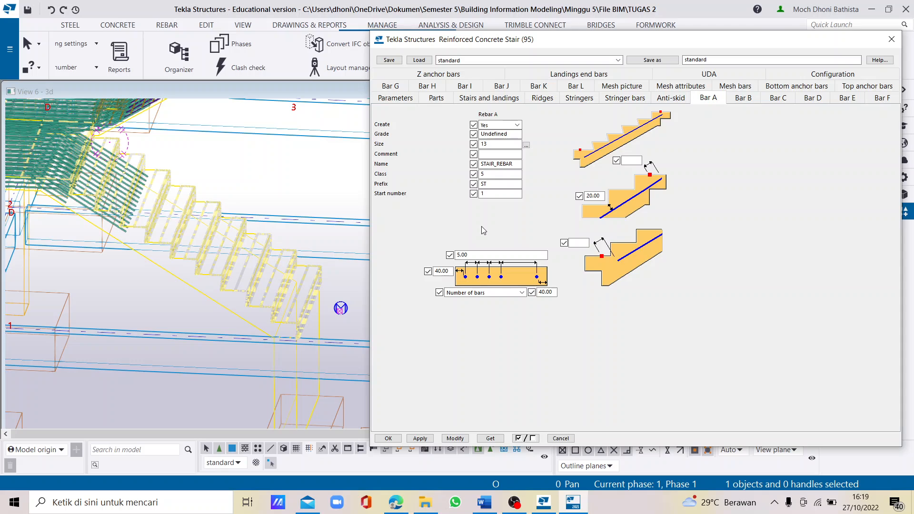
- Distribute Bar A by spacing at 150 with 20 edge distances on both sides, and set its upper-end distance to 2500
{"action": "left_click", "coordinate": [471, 292]}
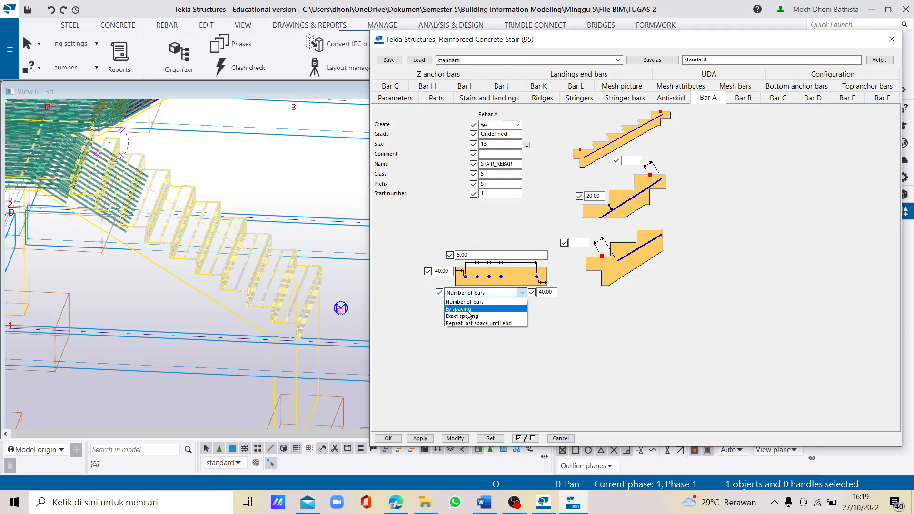
{"action": "left_click", "coordinate": [462, 309]}
{"action": "key", "text": "Tab"}
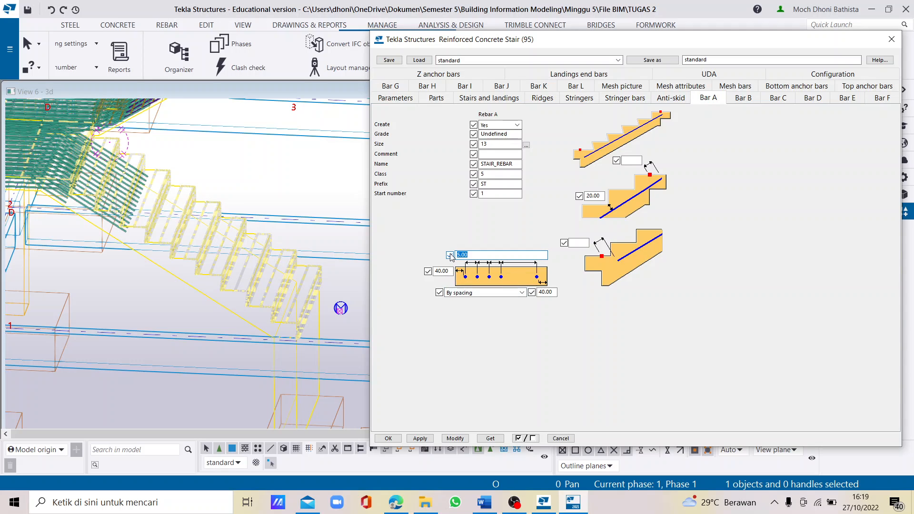
{"action": "type", "text": "15"}
{"action": "double_click", "coordinate": [443, 270]}
{"action": "type", "text": "20"}
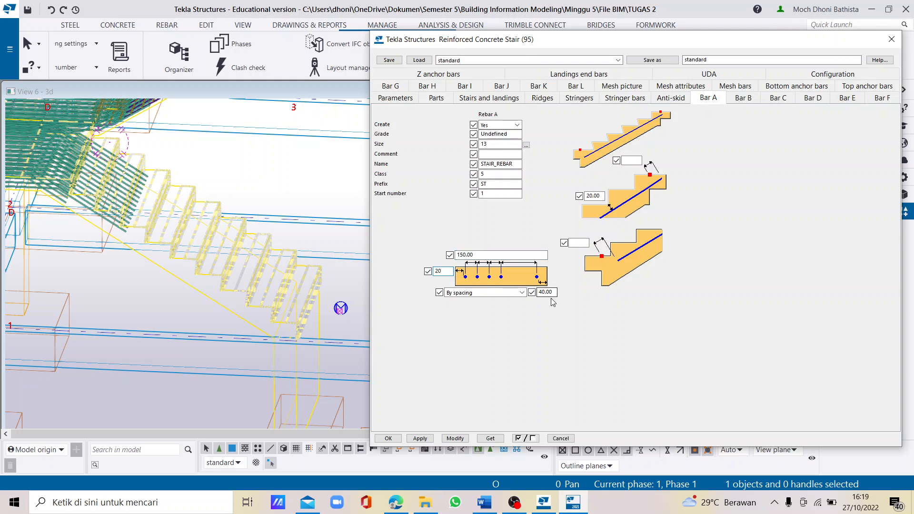
{"action": "double_click", "coordinate": [545, 291]}
{"action": "type", "text": "20"}
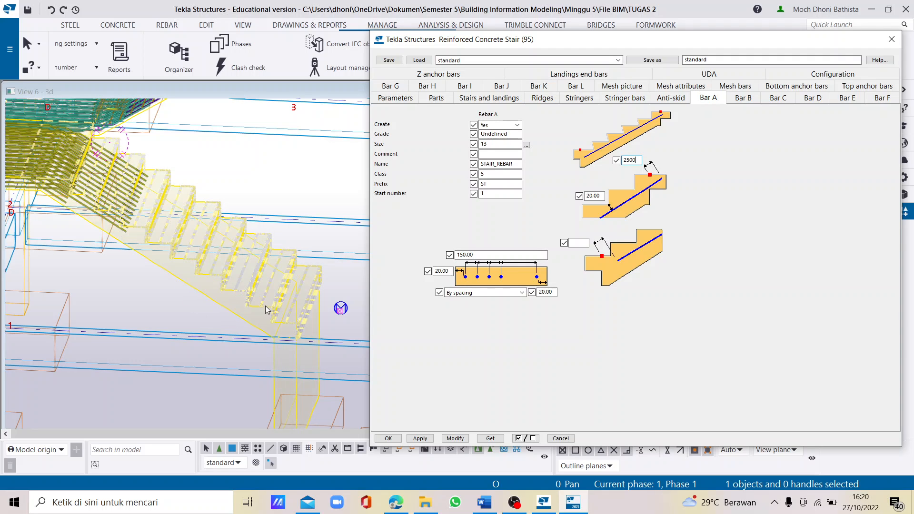
- Check the Bar A picture in the Word report, set Bar A's lower-end distance to 338 and apply the settings to the lower stair
{"action": "left_click", "coordinate": [577, 241]}
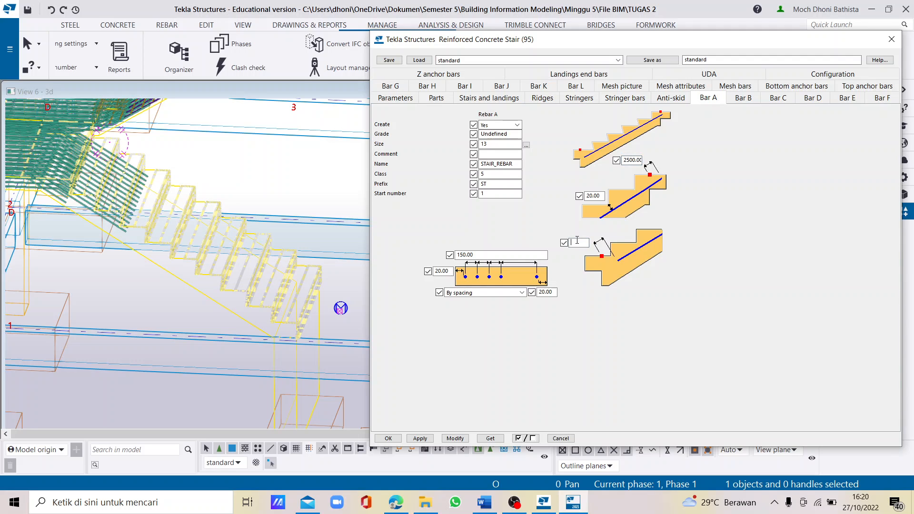
{"action": "left_click", "coordinate": [485, 502]}
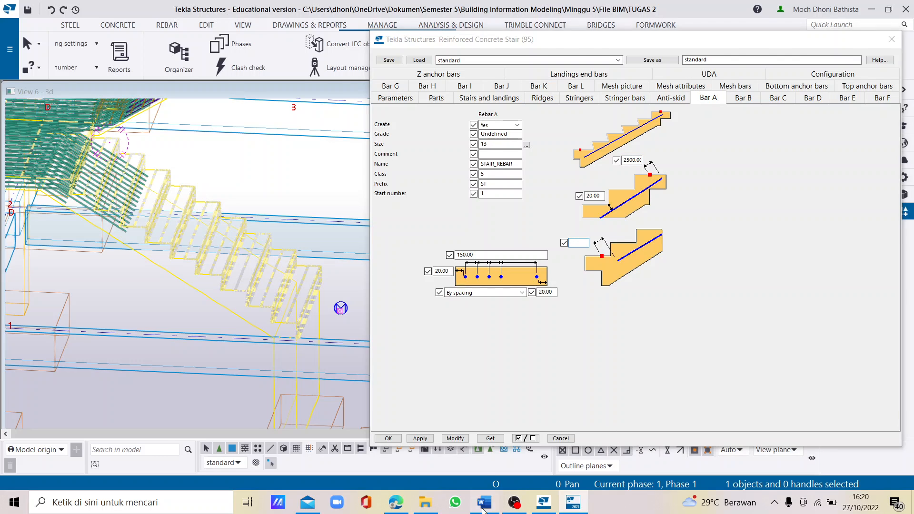
{"action": "scroll", "coordinate": [458, 338], "scroll_direction": "up", "scroll_amount": 1, "text": "ctrl"}
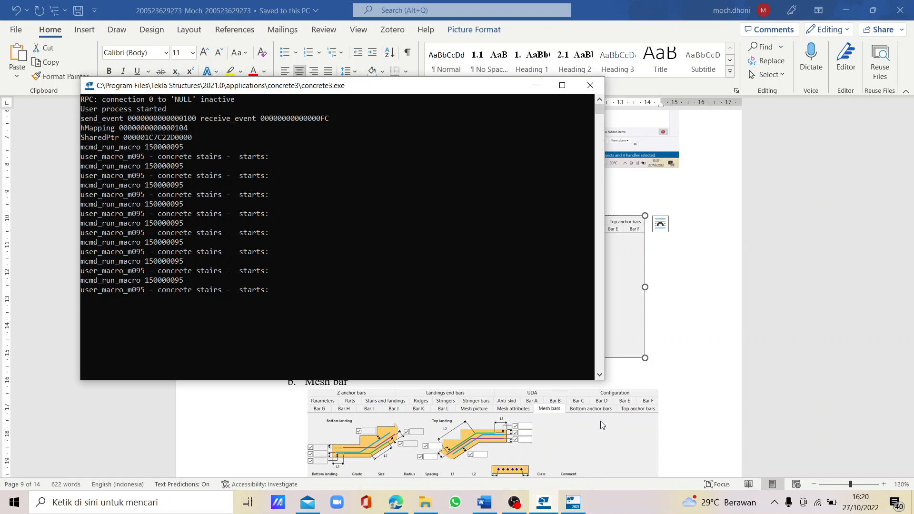
{"action": "left_click", "coordinate": [590, 85]}
{"action": "left_click", "coordinate": [541, 505]}
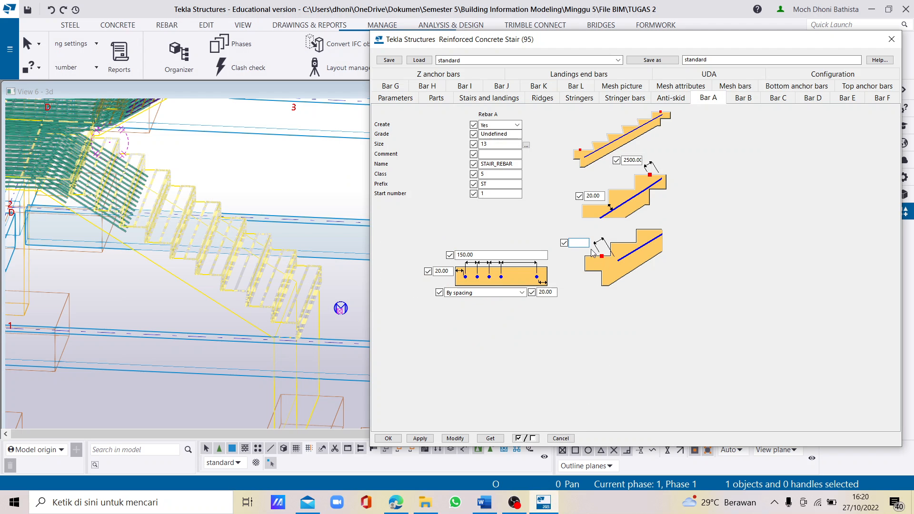
{"action": "type", "text": "338"}
{"action": "left_click", "coordinate": [447, 440]}
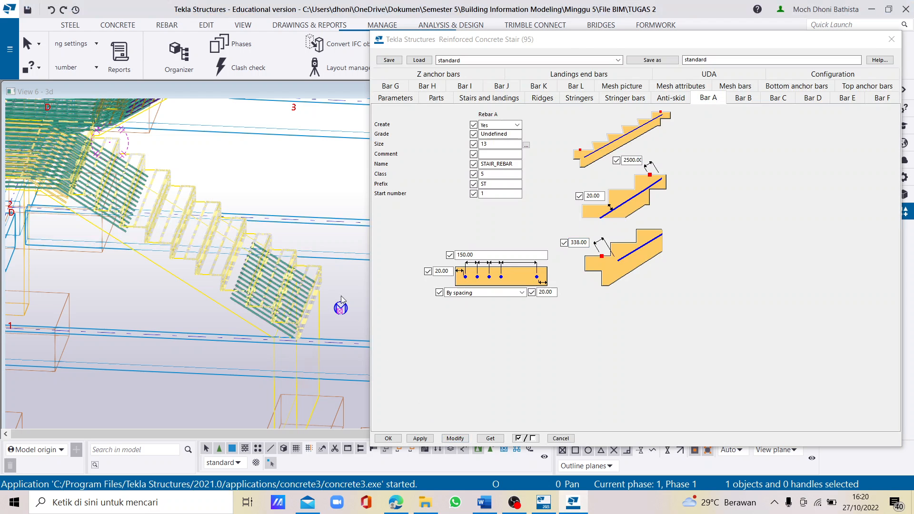
{"action": "scroll", "coordinate": [267, 292], "scroll_direction": "up", "scroll_amount": 1}
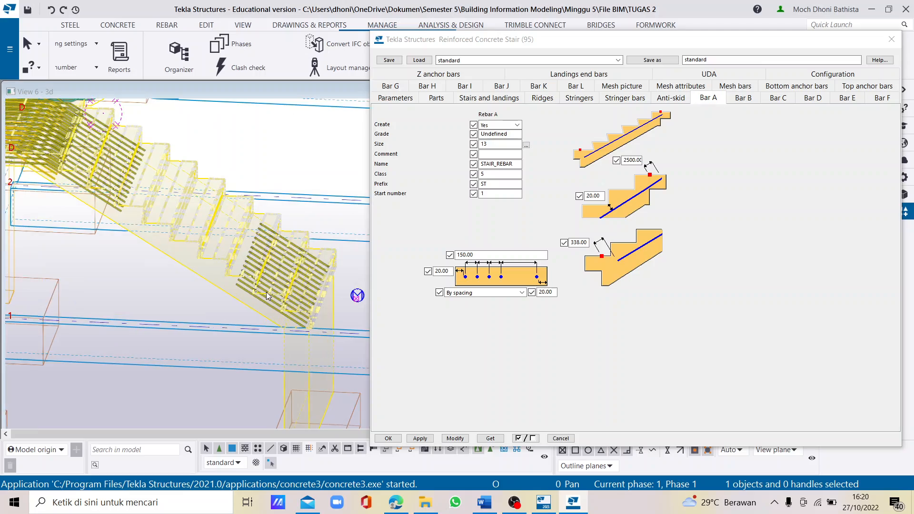
{"action": "middle_click_drag", "start_coordinate": [270, 291], "coordinate": [294, 285], "text": "ctrl"}
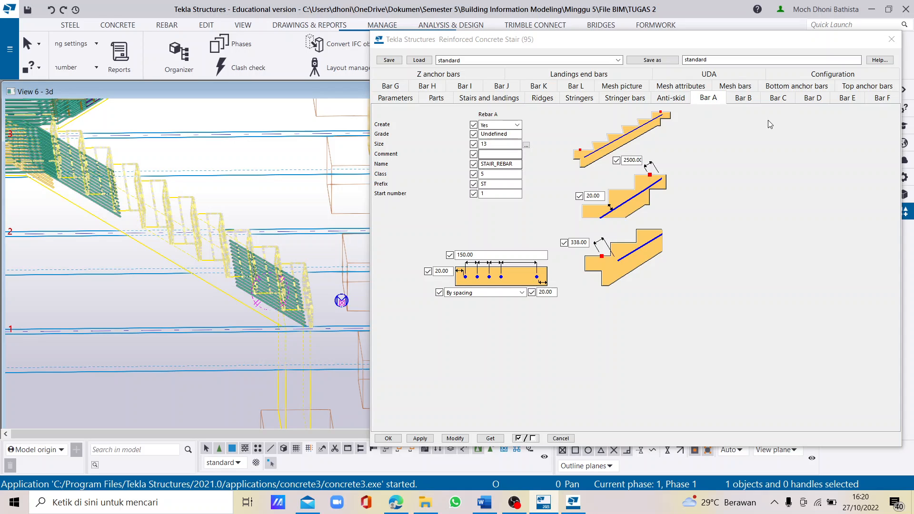
- Set the lower stair's Bar B to Yes and check its size, By spacing distribution and edge distances
{"action": "left_click", "coordinate": [743, 98]}
{"action": "left_click", "coordinate": [498, 125]}
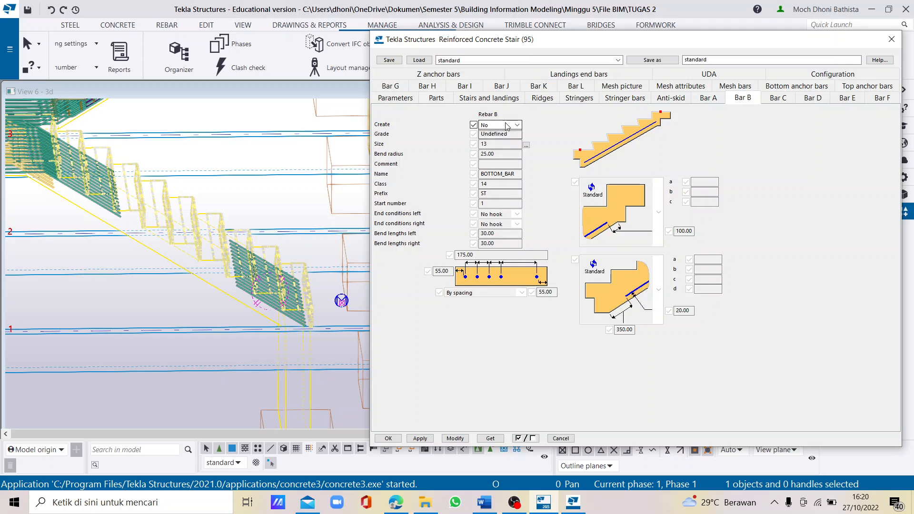
{"action": "left_click", "coordinate": [491, 141]}
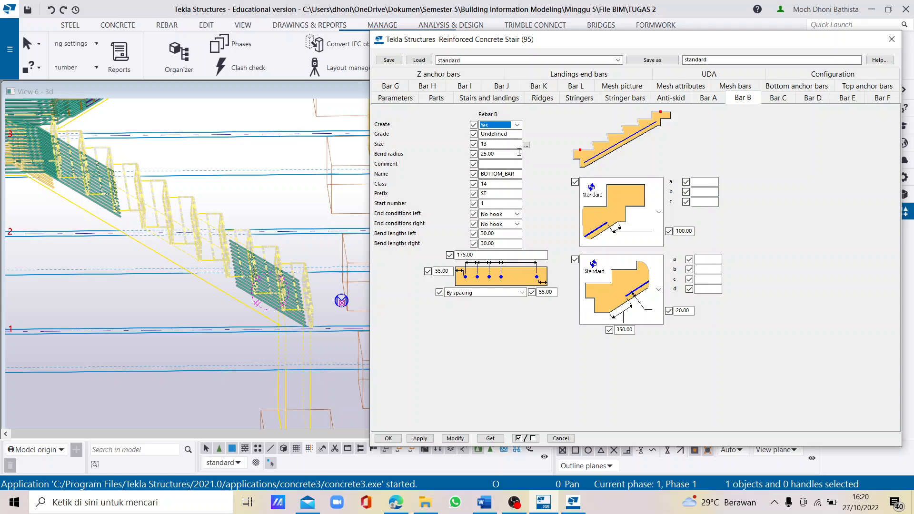
{"action": "left_click", "coordinate": [506, 145]}
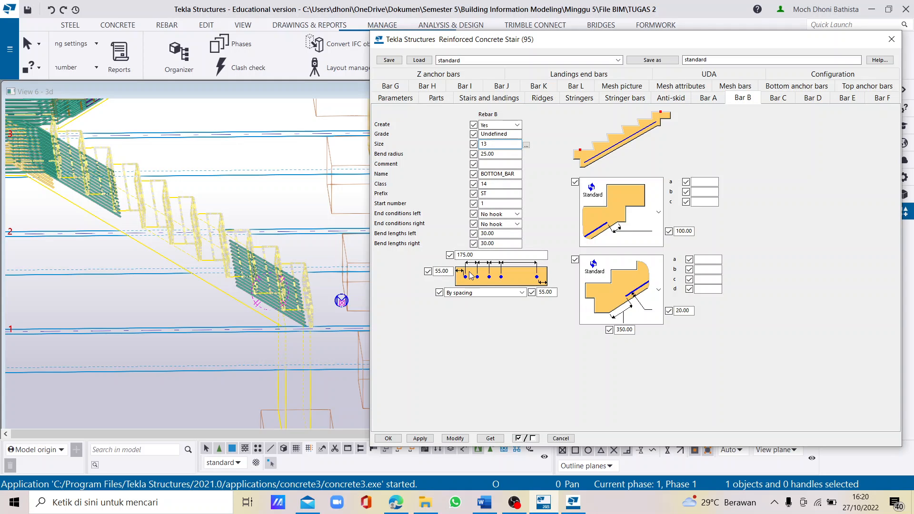
{"action": "left_click", "coordinate": [474, 292]}
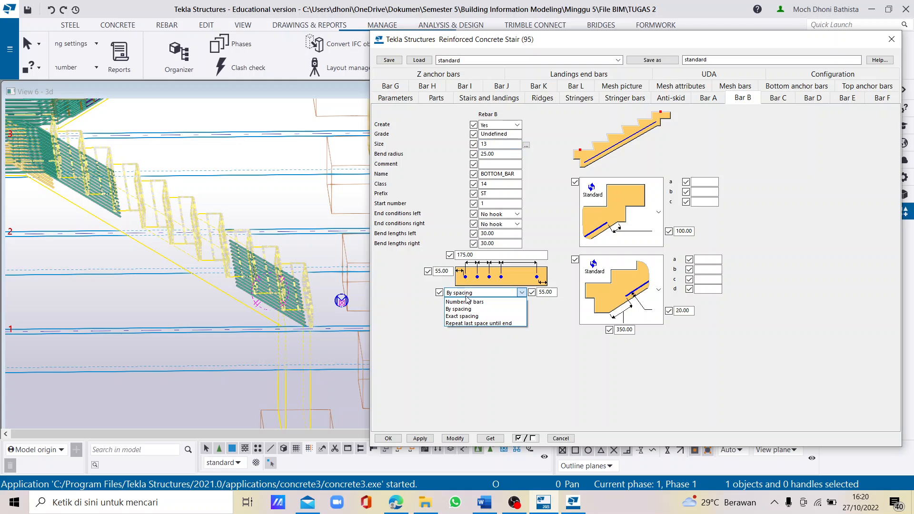
{"action": "left_click", "coordinate": [469, 300]}
{"action": "left_click", "coordinate": [476, 256]}
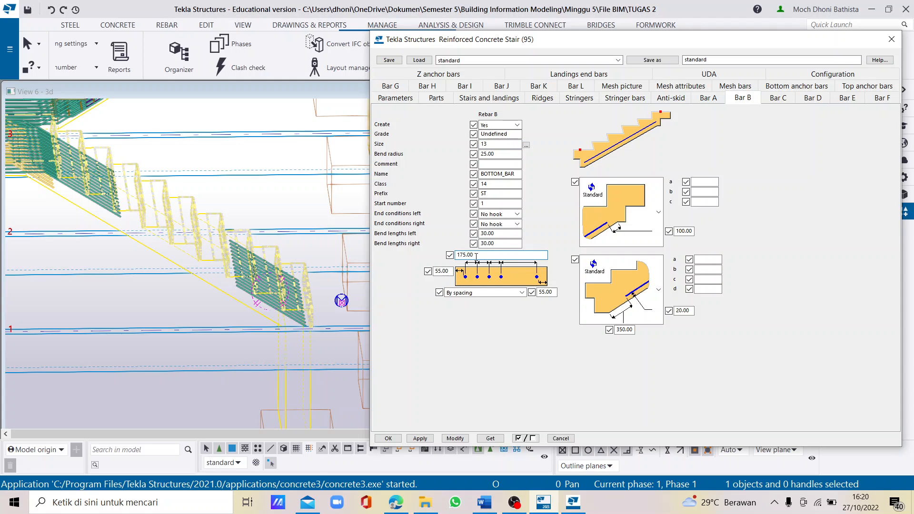
{"action": "left_click", "coordinate": [548, 292]}
- Set Bar B's distance along the slope in the lower end-shape diagram to 25
{"action": "double_click", "coordinate": [634, 330]}
{"action": "type", "text": "25"}
{"action": "left_click", "coordinate": [691, 310]}
- Switch to the Word report and compare its Bar B setting picture with the values entered in Tekla Structures
{"action": "left_click", "coordinate": [485, 504]}
{"action": "scroll", "coordinate": [526, 300], "scroll_direction": "down", "scroll_amount": 5}
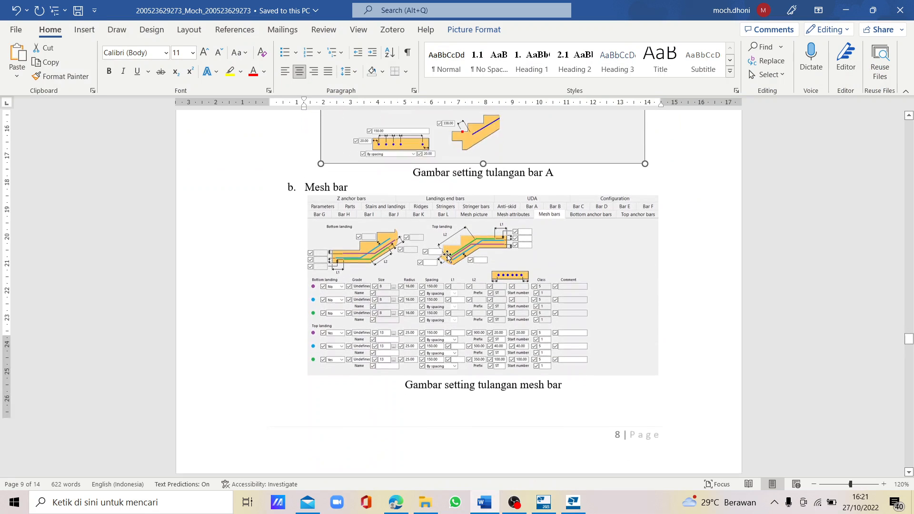
{"action": "scroll", "coordinate": [447, 256], "scroll_direction": "down", "scroll_amount": 2}
{"action": "scroll", "coordinate": [464, 243], "scroll_direction": "up", "scroll_amount": 1}
{"action": "scroll", "coordinate": [483, 231], "scroll_direction": "down", "scroll_amount": 5}
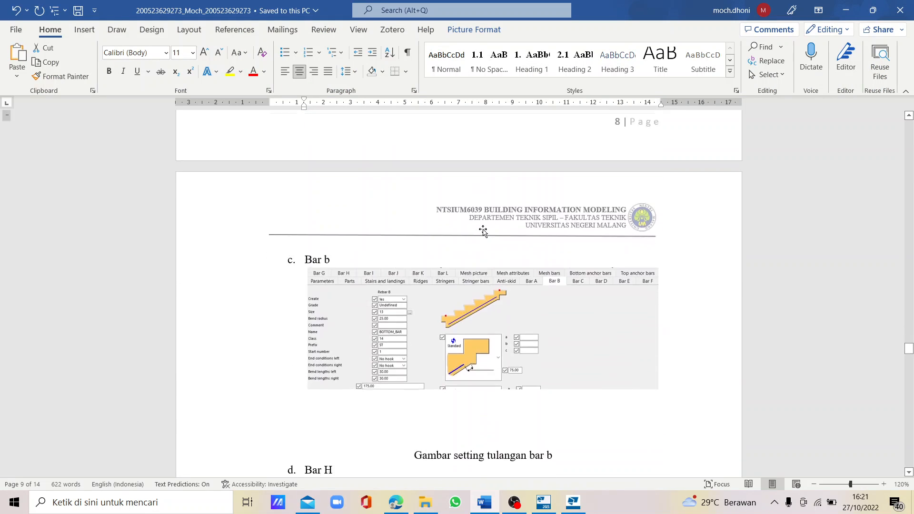
{"action": "scroll", "coordinate": [483, 231], "scroll_direction": "down", "scroll_amount": 3}
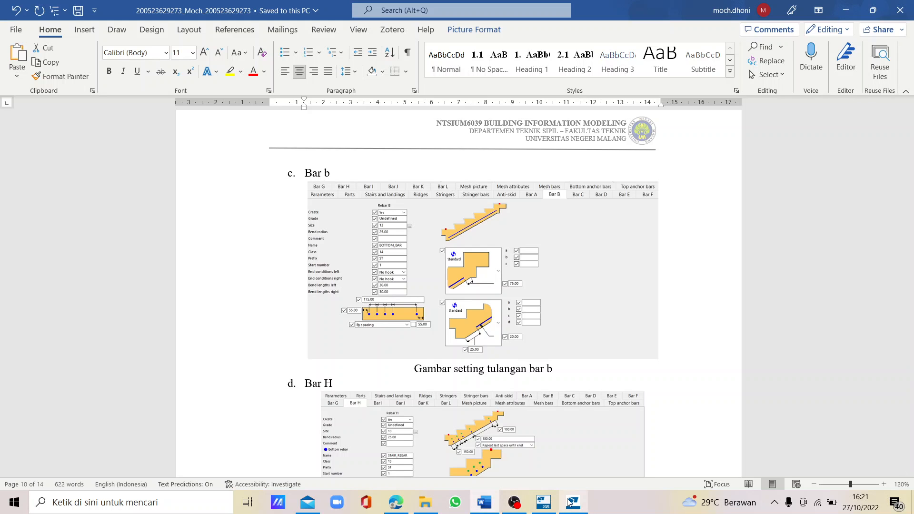
{"action": "left_click", "coordinate": [543, 506]}
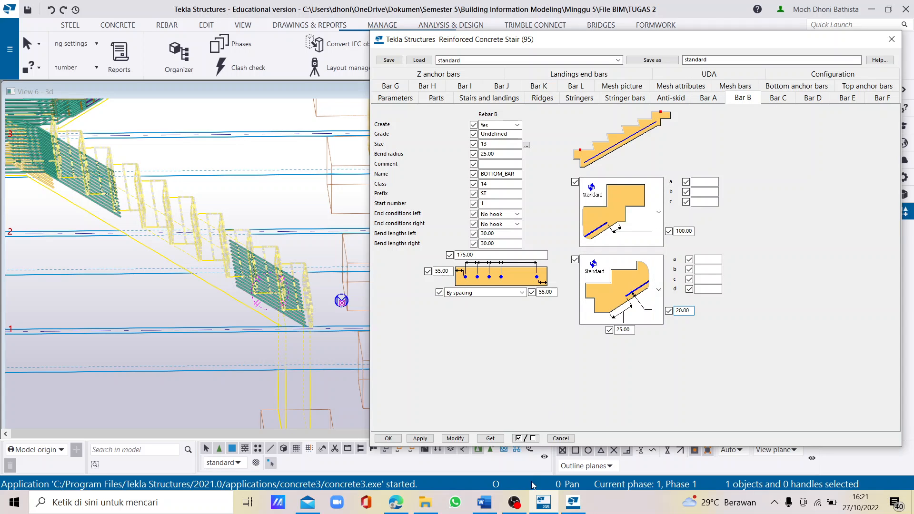
- Review the Bar H setting picture in the Word report, switch back to Tekla Structures and set the lower stair's Bar H to Yes
{"action": "left_click", "coordinate": [484, 502]}
{"action": "scroll", "coordinate": [474, 366], "scroll_direction": "down", "scroll_amount": 3}
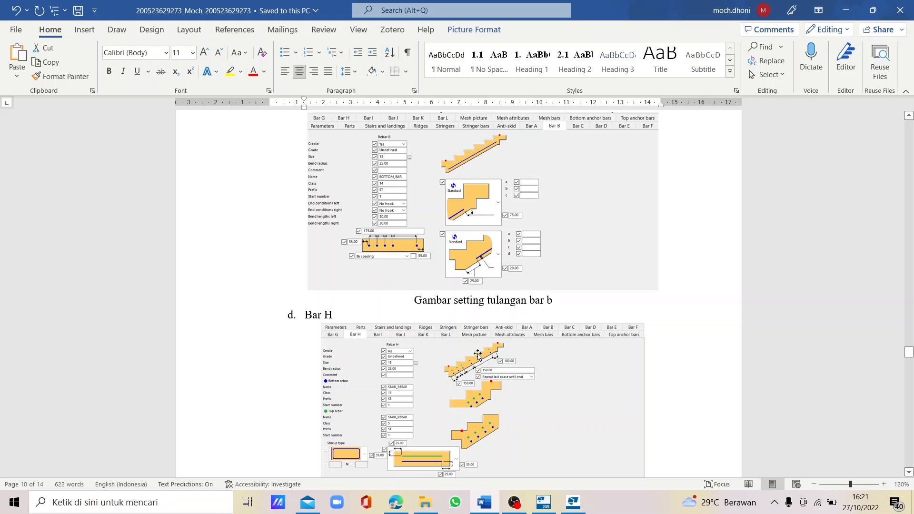
{"action": "scroll", "coordinate": [400, 364], "scroll_direction": "down", "scroll_amount": 3}
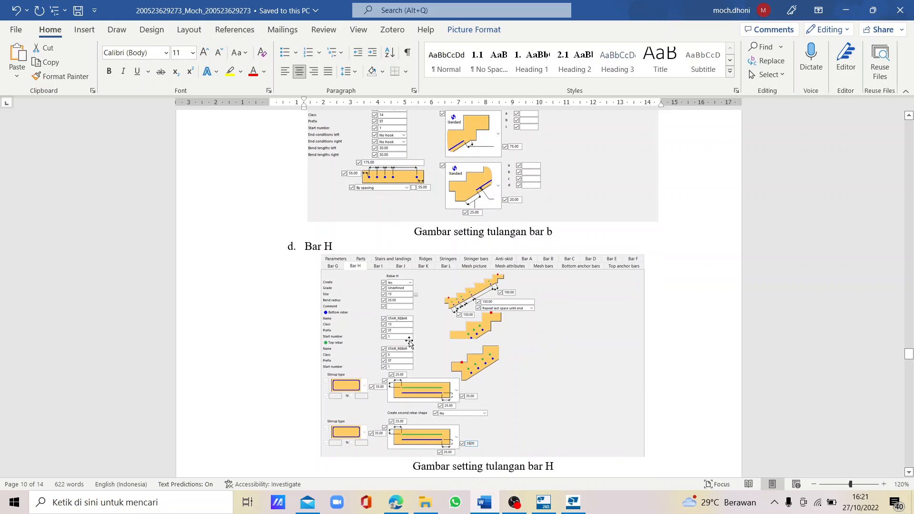
{"action": "left_click", "coordinate": [548, 503]}
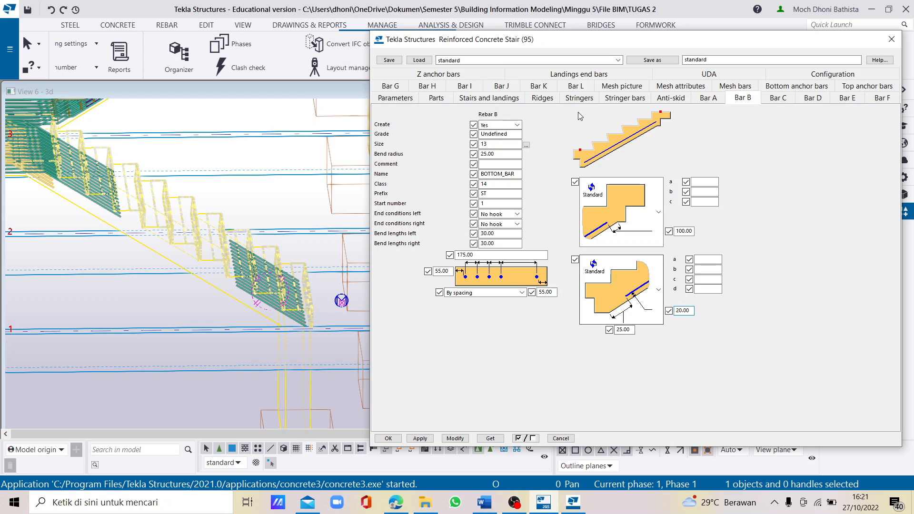
{"action": "left_click", "coordinate": [430, 86]}
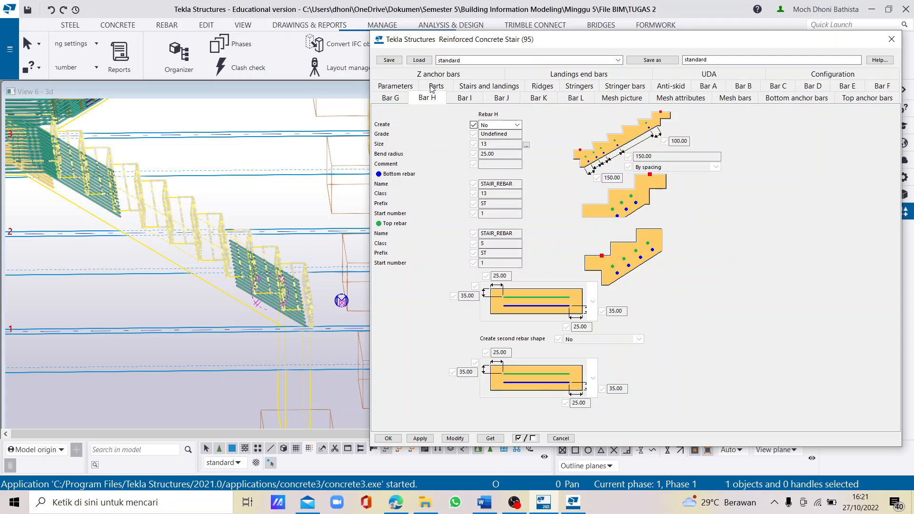
{"action": "left_click", "coordinate": [504, 125]}
{"action": "left_click", "coordinate": [508, 138]}
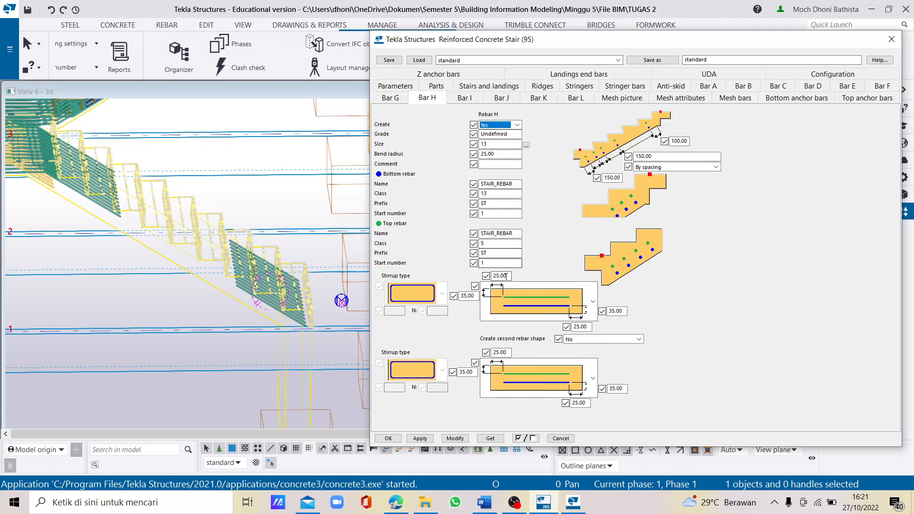
- Compare the lower stair's Bar H cover distances and spacing with the Bar H setting picture in the Word report
{"action": "double_click", "coordinate": [498, 277]}
{"action": "double_click", "coordinate": [475, 296]}
{"action": "left_click", "coordinate": [582, 326]}
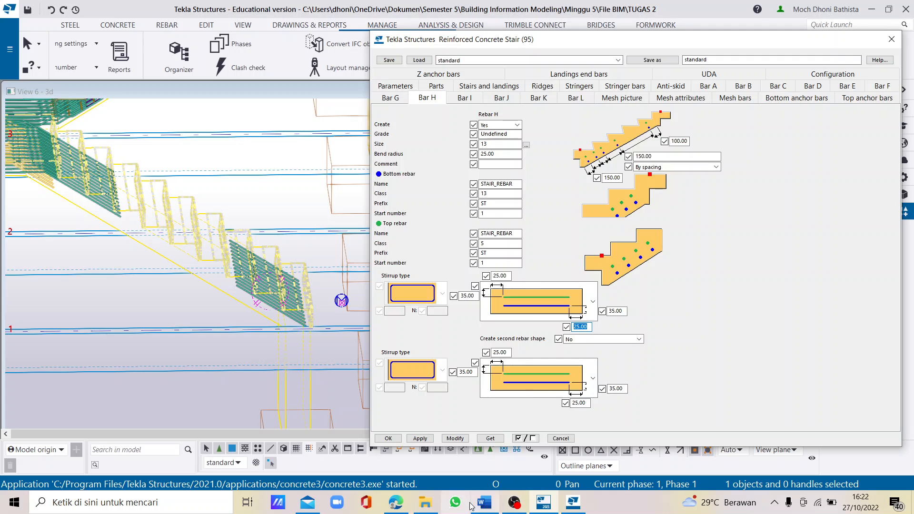
{"action": "left_click", "coordinate": [485, 502]}
{"action": "scroll", "coordinate": [426, 358], "scroll_direction": "down", "scroll_amount": 2}
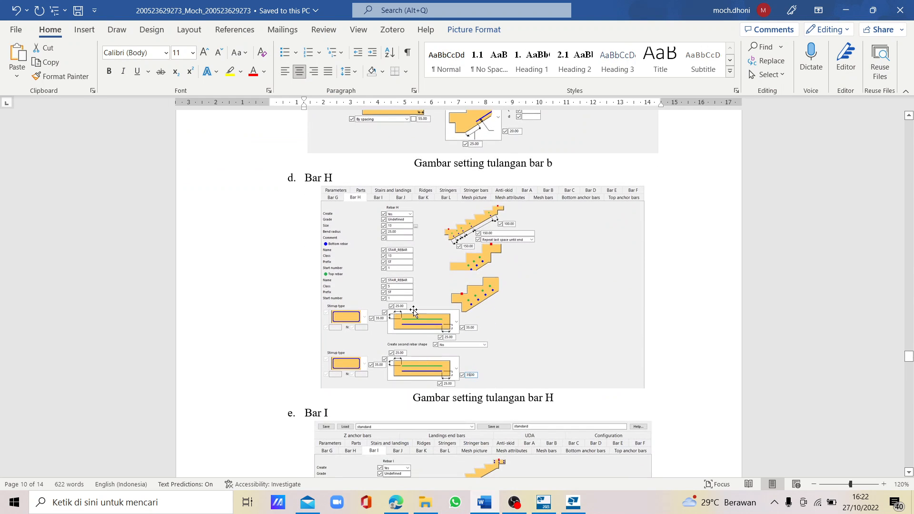
{"action": "scroll", "coordinate": [412, 312], "scroll_direction": "down", "scroll_amount": 1}
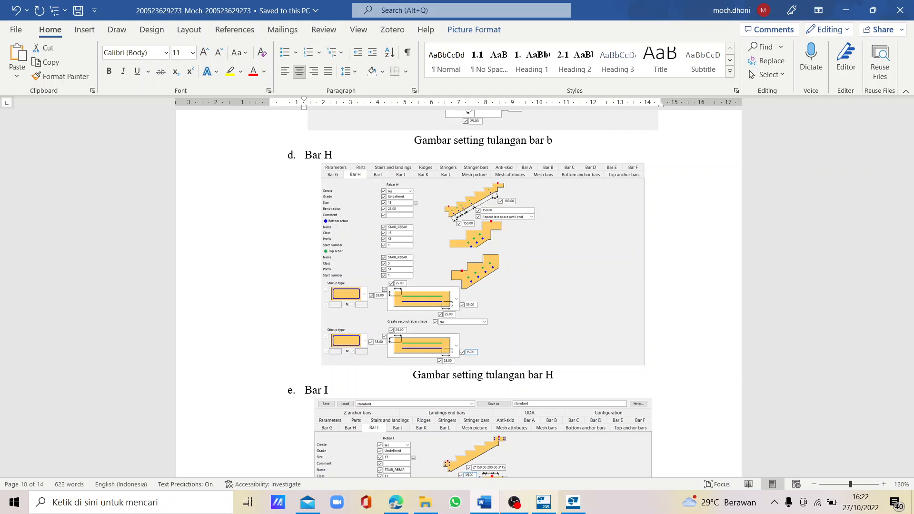
{"action": "left_click", "coordinate": [573, 503]}
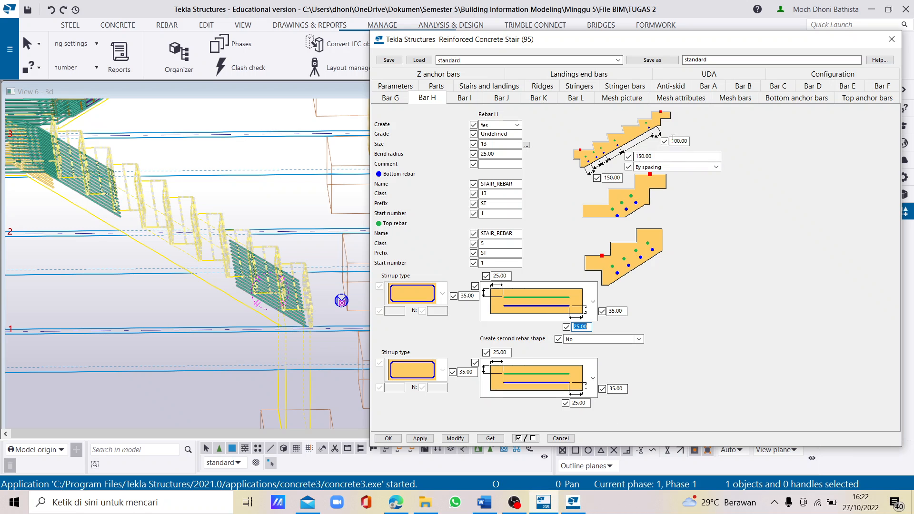
{"action": "left_click", "coordinate": [662, 156]}
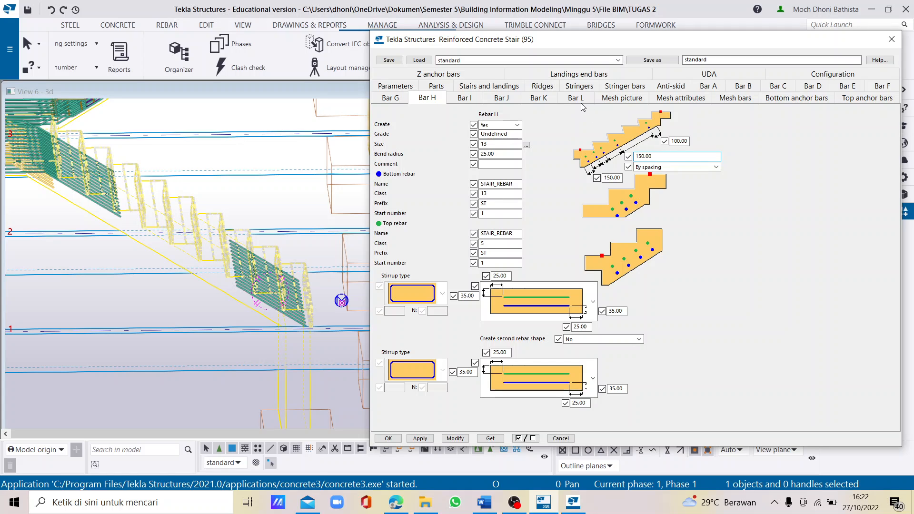
- Set the lower stair's Bar I to Yes and check the bar spacing in its upper landing diagram
{"action": "left_click", "coordinate": [463, 99]}
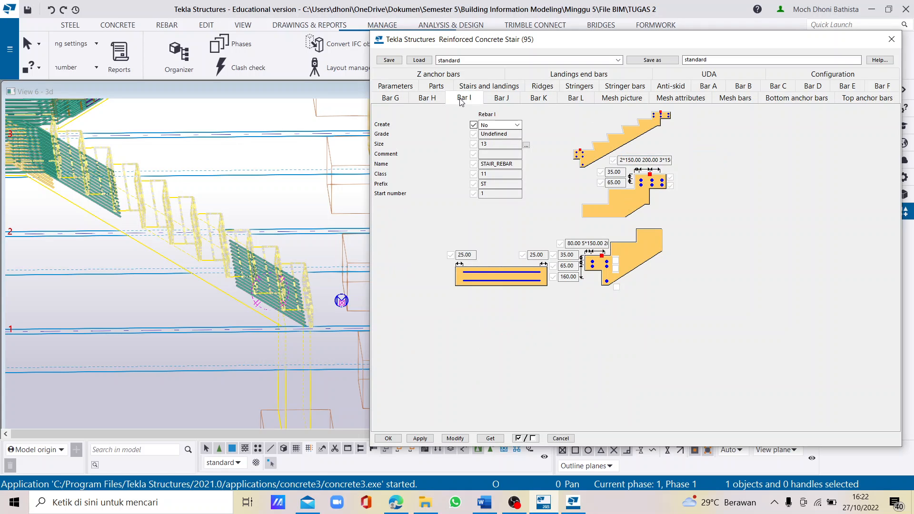
{"action": "left_click", "coordinate": [495, 125]}
{"action": "left_click", "coordinate": [490, 142]}
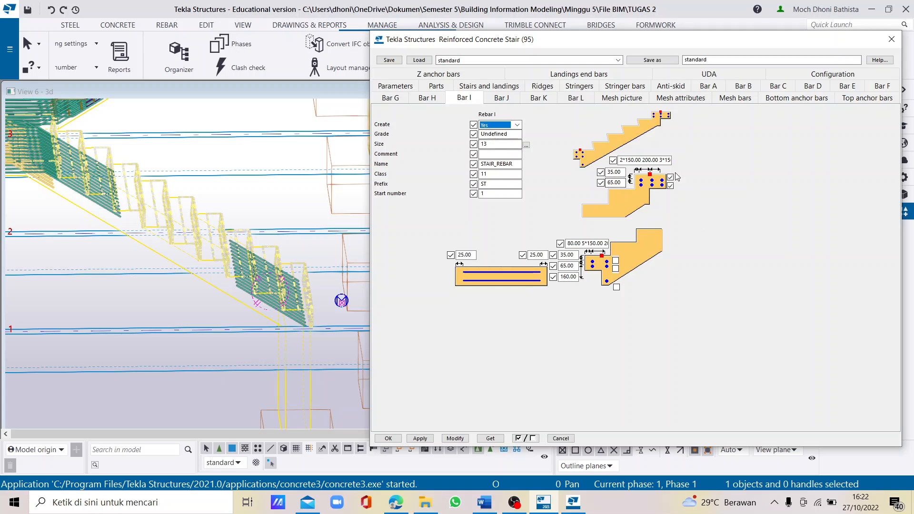
{"action": "left_click", "coordinate": [638, 159]}
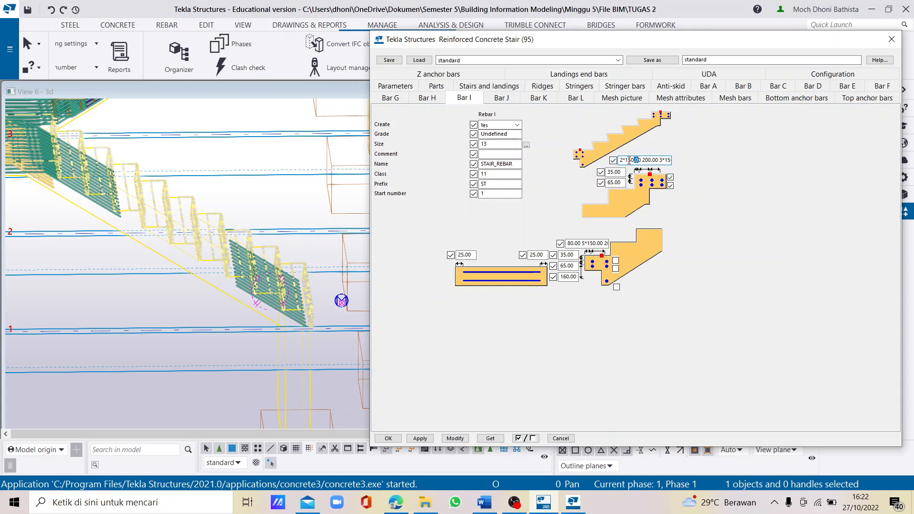
- Switch to the Word report, examine its Bar I setting picture and return to Tekla Structures
{"action": "left_click", "coordinate": [485, 502]}
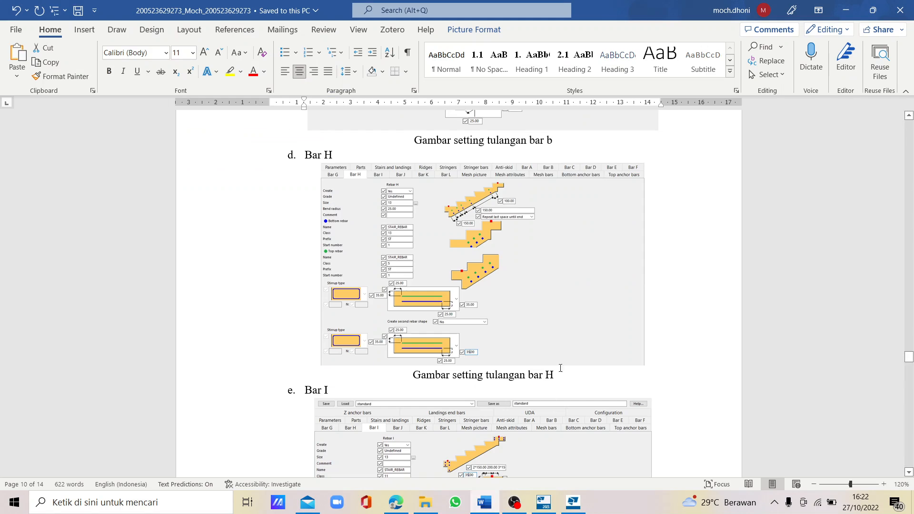
{"action": "scroll", "coordinate": [547, 357], "scroll_direction": "down", "scroll_amount": 5}
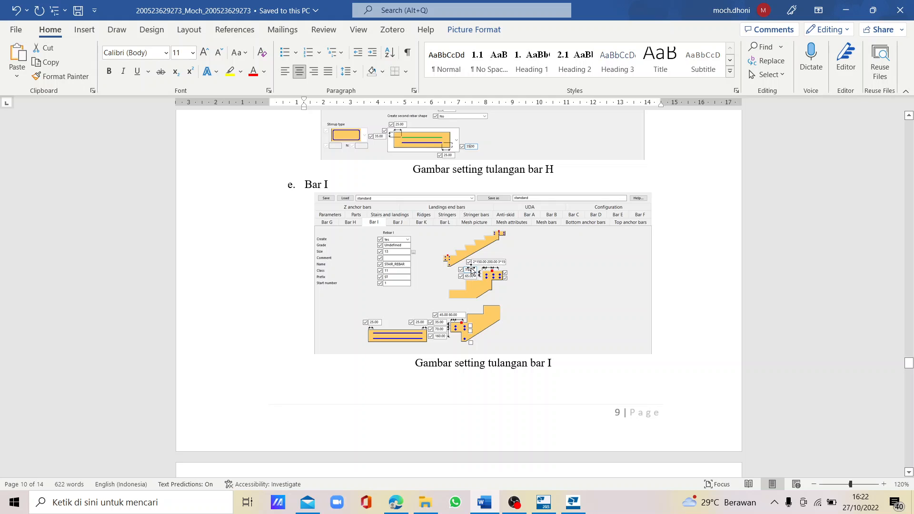
{"action": "left_click", "coordinate": [573, 502]}
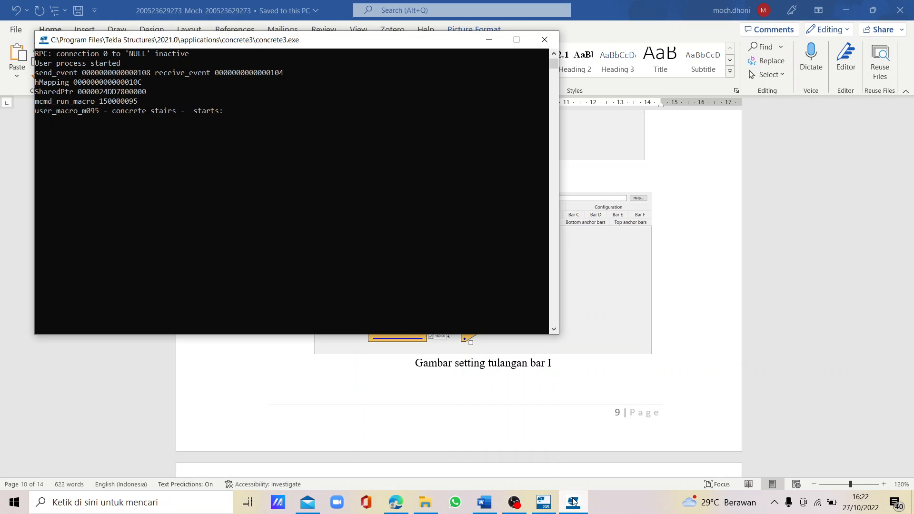
{"action": "left_click", "coordinate": [545, 502]}
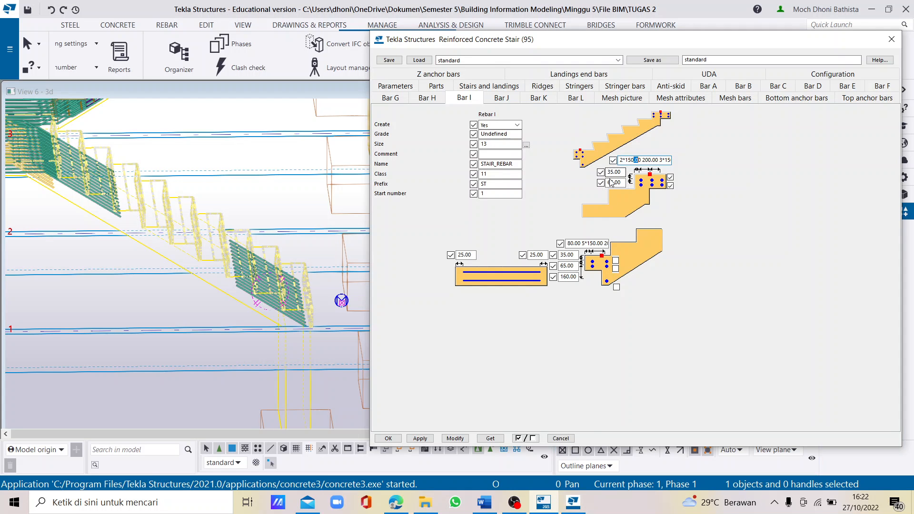
{"action": "left_click", "coordinate": [573, 502]}
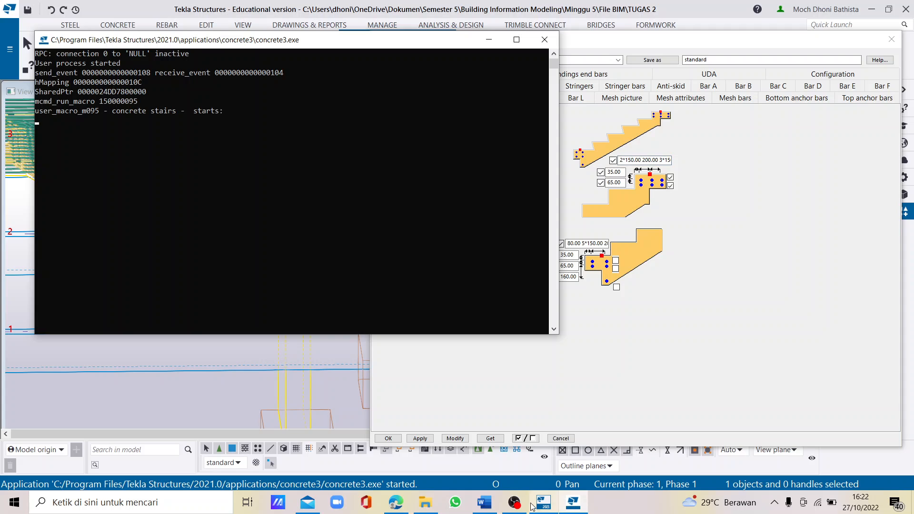
{"action": "left_click", "coordinate": [485, 502]}
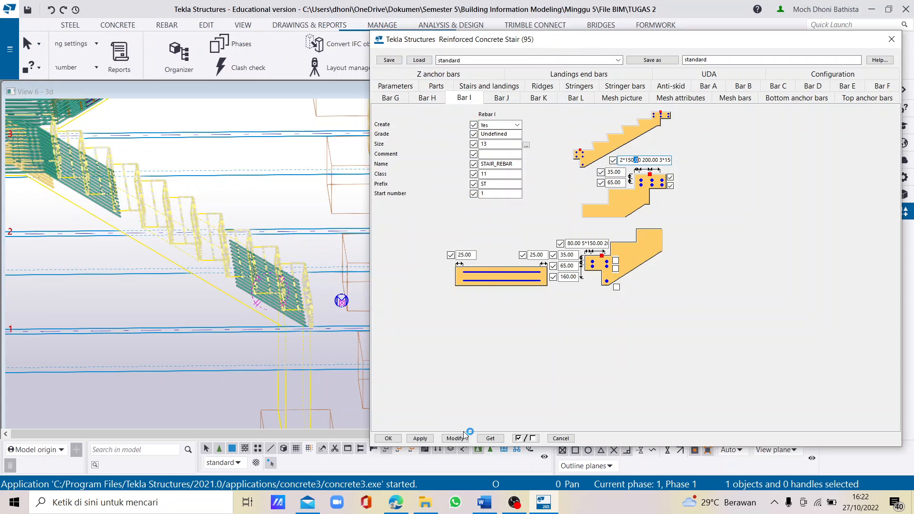
{"action": "left_click", "coordinate": [485, 502]}
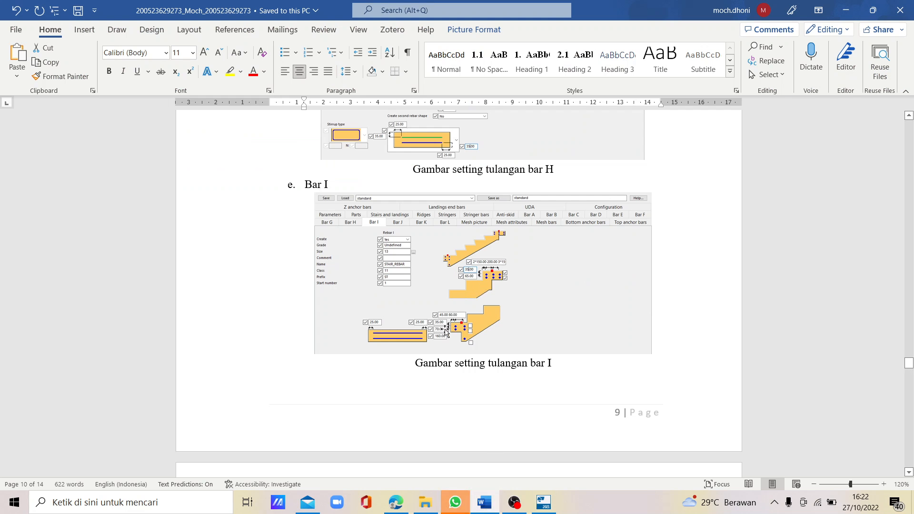
{"action": "scroll", "coordinate": [450, 328], "scroll_direction": "up", "scroll_amount": 1, "text": "ctrl"}
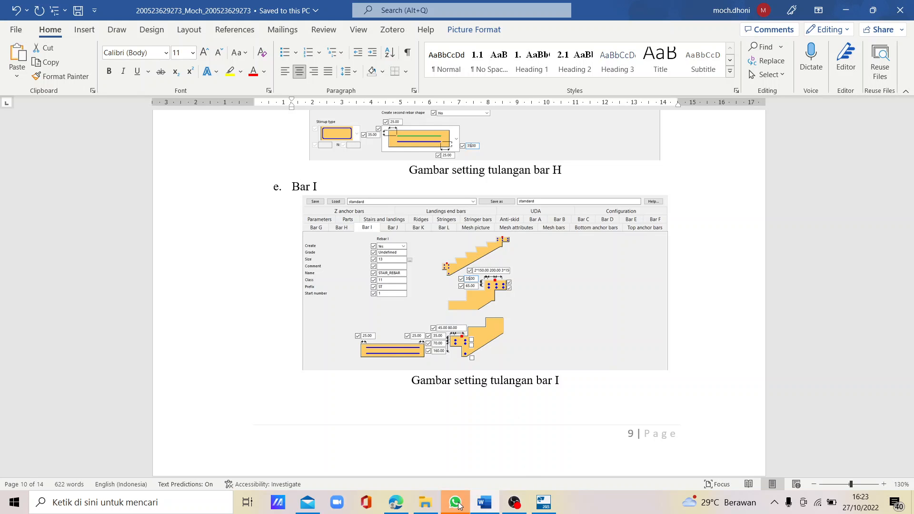
{"action": "mouse_move", "coordinate": [457, 504]}
{"action": "left_click", "coordinate": [508, 413]}
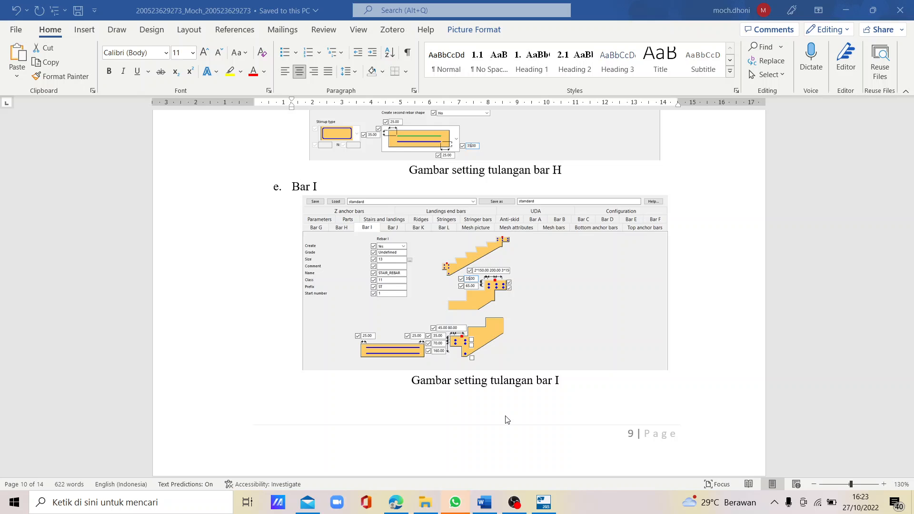
{"action": "left_click", "coordinate": [543, 502]}
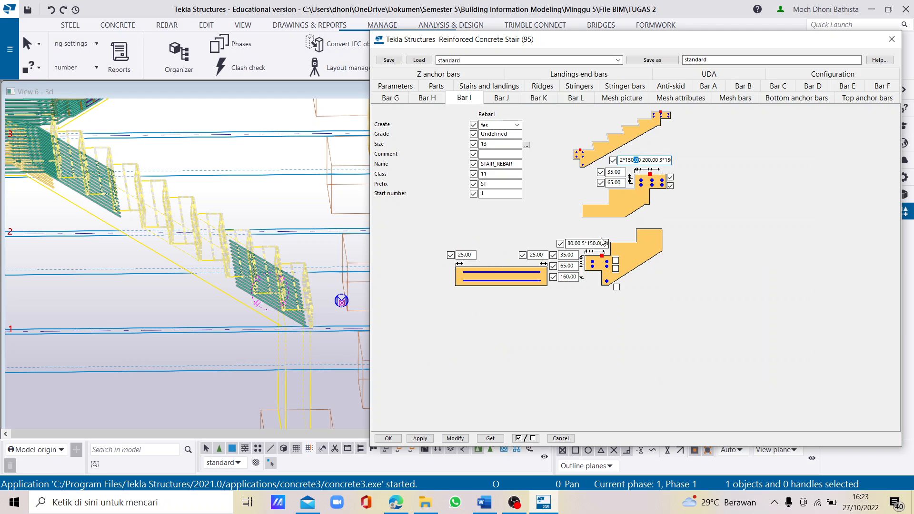
- Set Bar I's bar spacing in the lower landing diagram to 45 80 and check it against the Word report
{"action": "triple_click", "coordinate": [571, 243]}
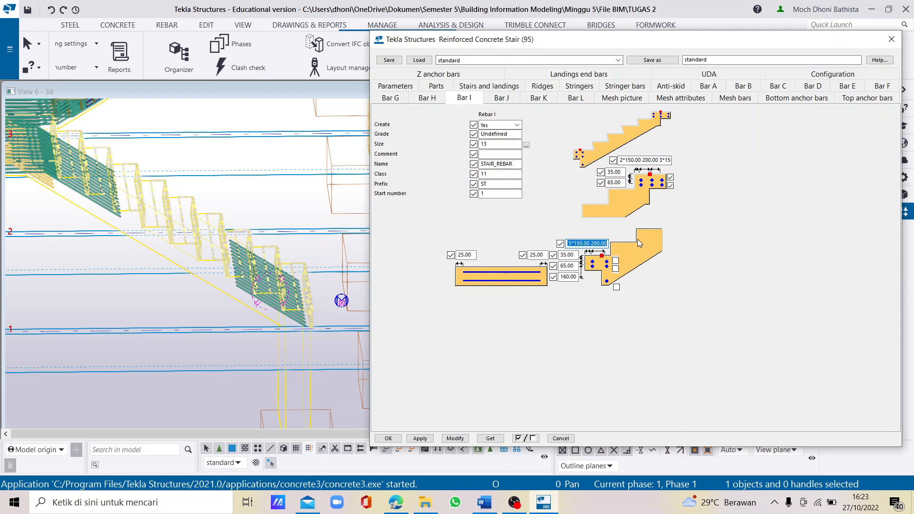
{"action": "type", "text": "45 80"}
{"action": "mouse_move", "coordinate": [543, 502]}
{"action": "left_click", "coordinate": [485, 502]}
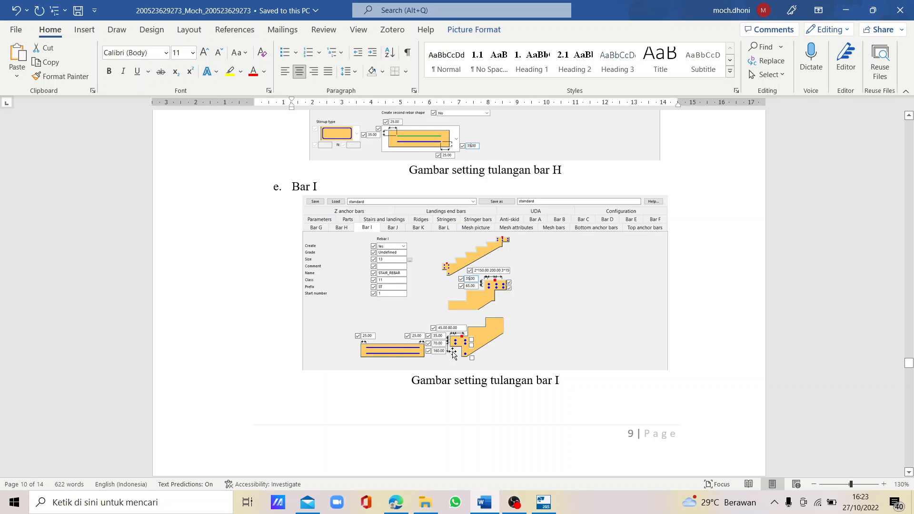
{"action": "left_click", "coordinate": [544, 502]}
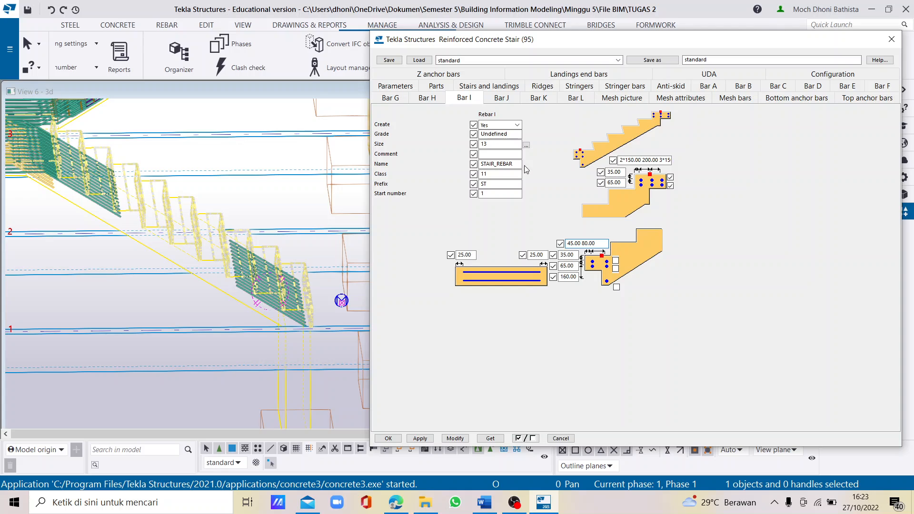
- Set the lower stair's Bar J to Yes and set both offsets at the upper step corner to 25
{"action": "left_click", "coordinate": [510, 98]}
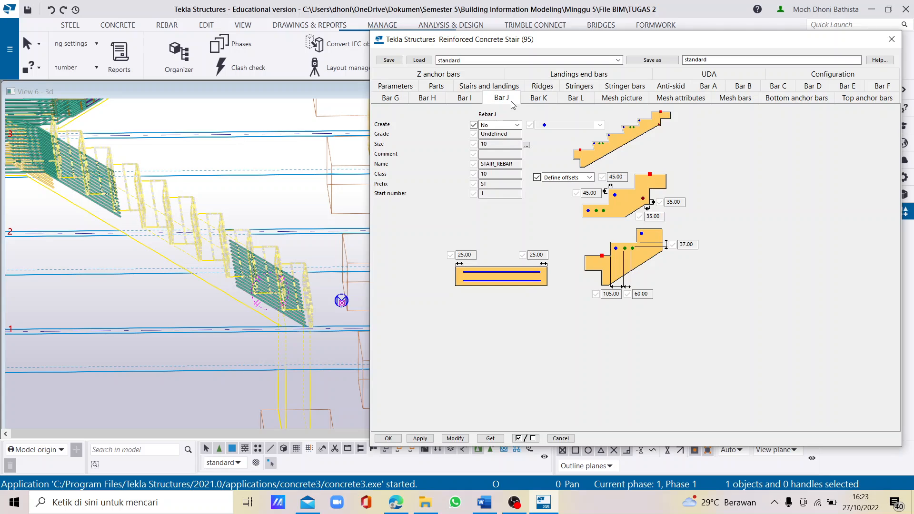
{"action": "left_click", "coordinate": [508, 125]}
{"action": "left_click", "coordinate": [503, 138]}
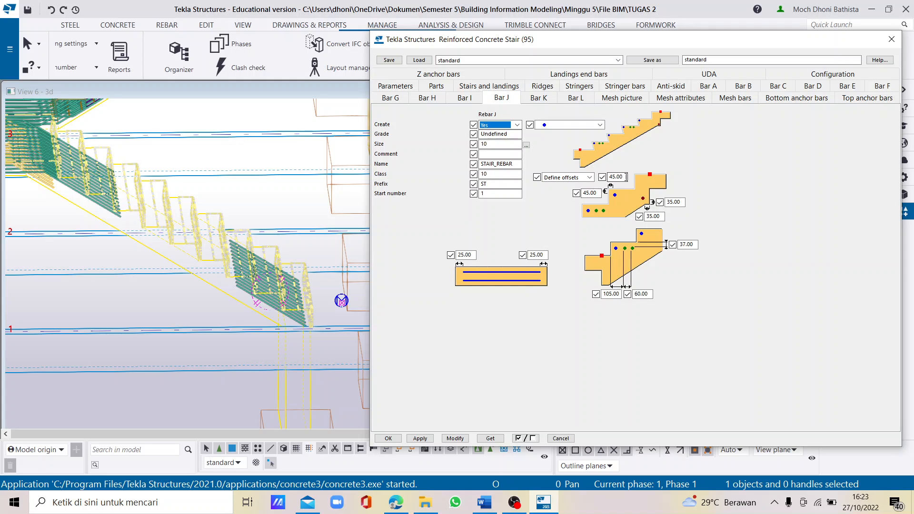
{"action": "left_click_drag", "start_coordinate": [625, 177], "coordinate": [572, 196]}
{"action": "type", "text": "25.002"}
- Review the Bar J setting picture in the Word report and switch back to Tekla Structures
{"action": "left_click", "coordinate": [490, 498]}
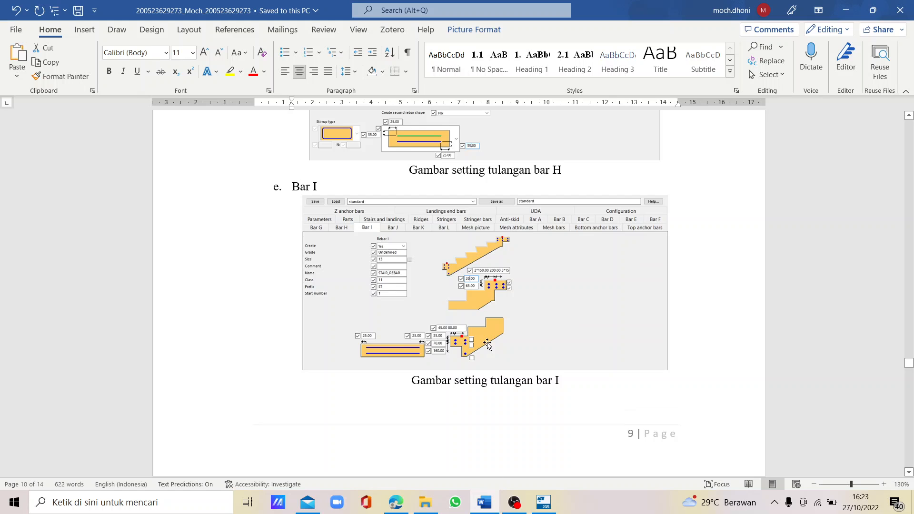
{"action": "scroll", "coordinate": [487, 343], "scroll_direction": "down", "scroll_amount": 10}
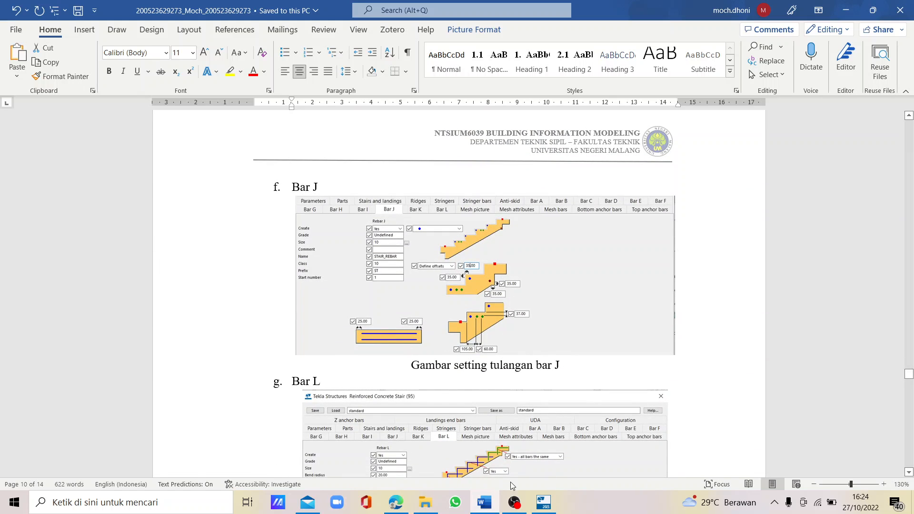
{"action": "left_click", "coordinate": [543, 502]}
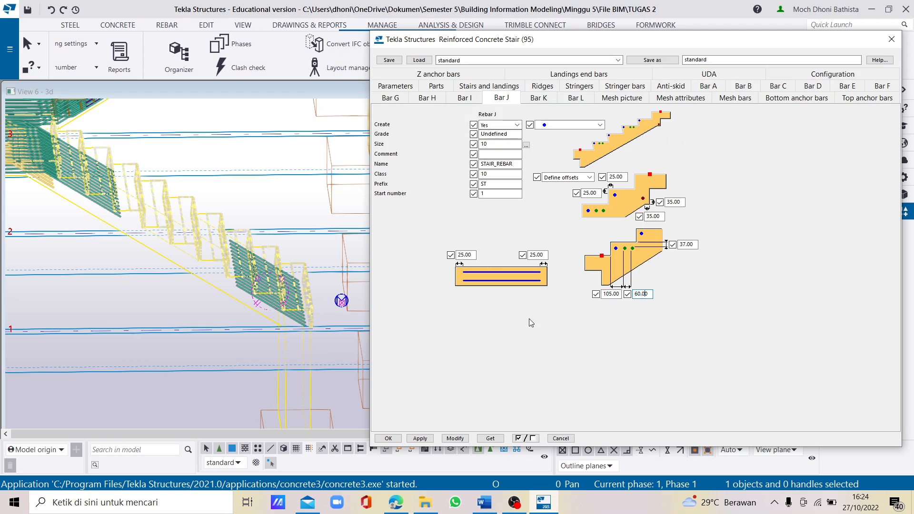
- Set the lower stair's Bar L to Yes with By spacing distribution, checking its size and spacing value
{"action": "left_click", "coordinate": [579, 100]}
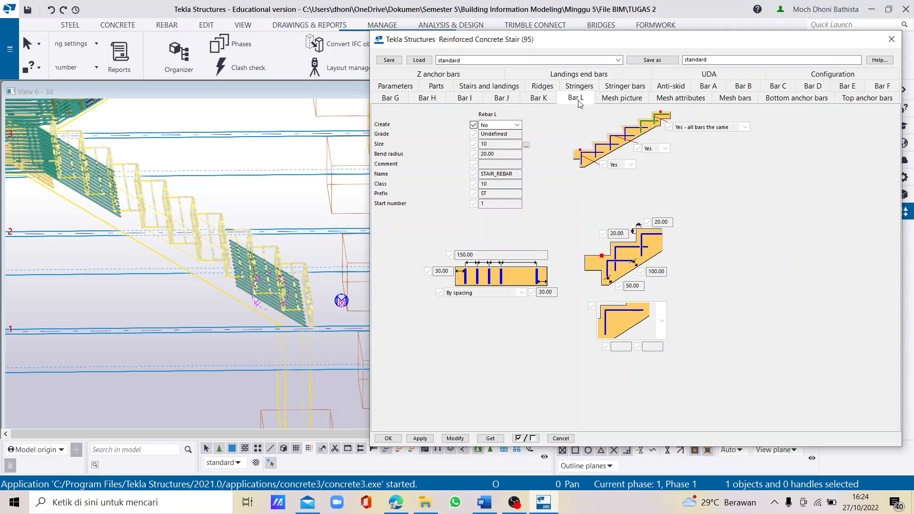
{"action": "left_click", "coordinate": [505, 125]}
{"action": "left_click", "coordinate": [495, 138]}
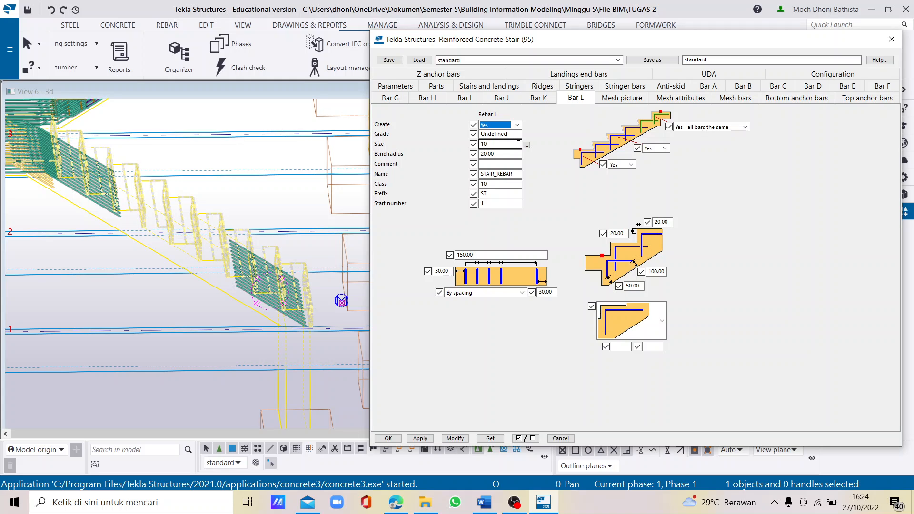
{"action": "left_click", "coordinate": [499, 145]}
{"action": "left_click", "coordinate": [488, 293]}
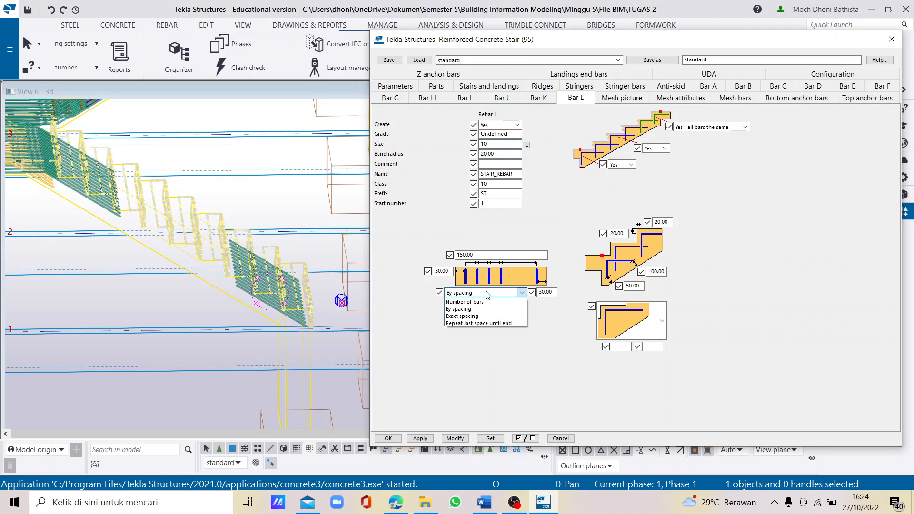
{"action": "left_click", "coordinate": [466, 310]}
{"action": "left_click", "coordinate": [486, 252]}
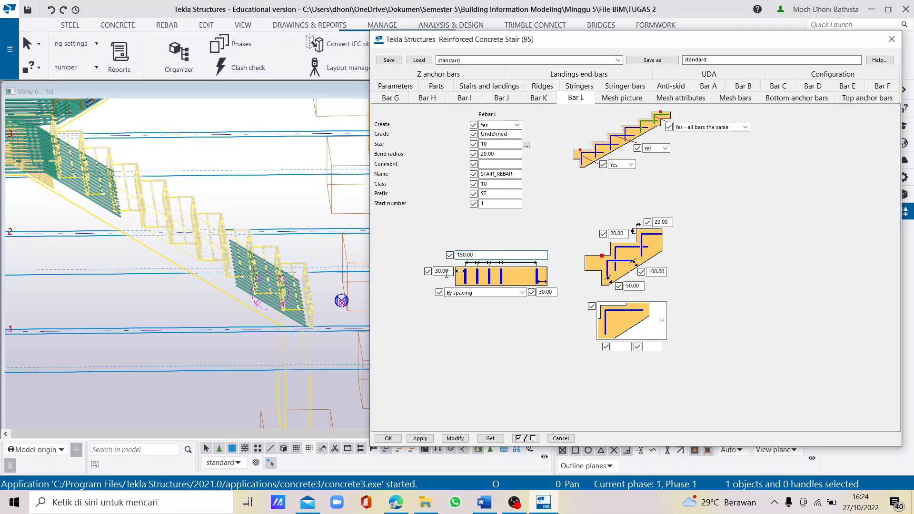
- Consult the Word report's Bar L picture, then set Bar L's edge distances at both sides of the stair width to 40
{"action": "left_click", "coordinate": [496, 504]}
{"action": "scroll", "coordinate": [421, 424], "scroll_direction": "down", "scroll_amount": 5}
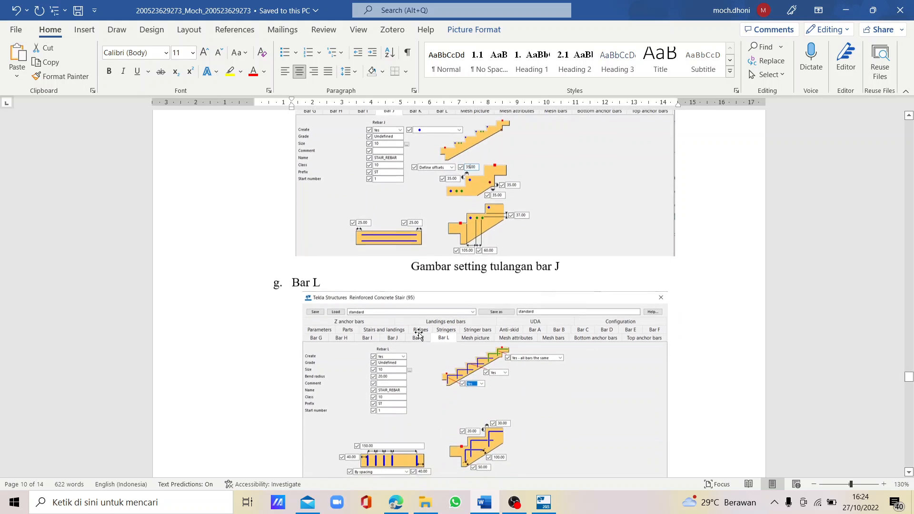
{"action": "left_click", "coordinate": [543, 502]}
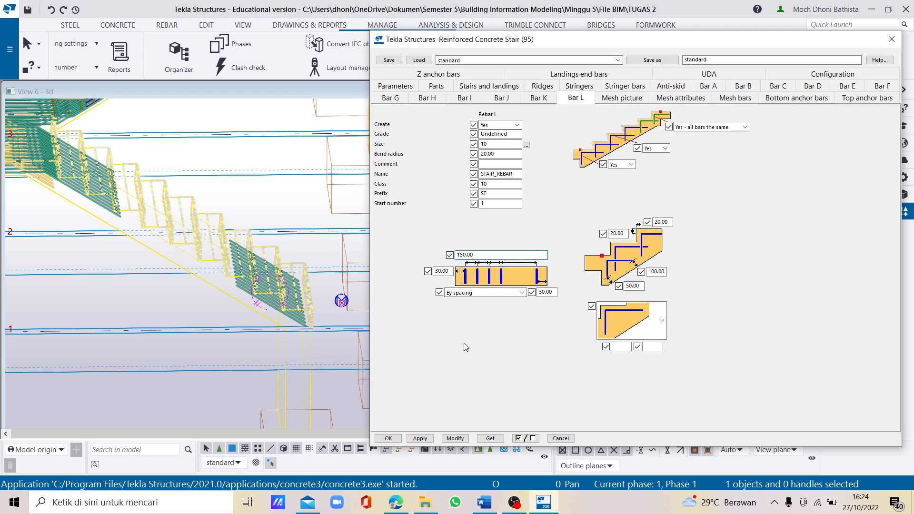
{"action": "double_click", "coordinate": [451, 269]}
{"action": "type", "text": "40.00"}
{"action": "double_click", "coordinate": [554, 291]}
{"action": "type", "text": "40"}
- Consult the Word report's Bar L picture, then set Bar L's offset above the upper step to 30
{"action": "left_click", "coordinate": [621, 234]}
{"action": "left_click", "coordinate": [491, 503]}
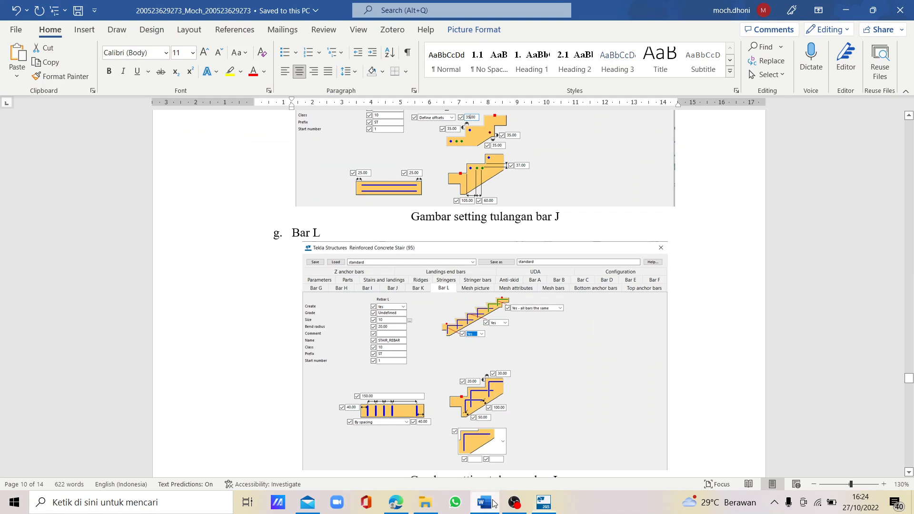
{"action": "scroll", "coordinate": [529, 355], "scroll_direction": "down", "scroll_amount": 2}
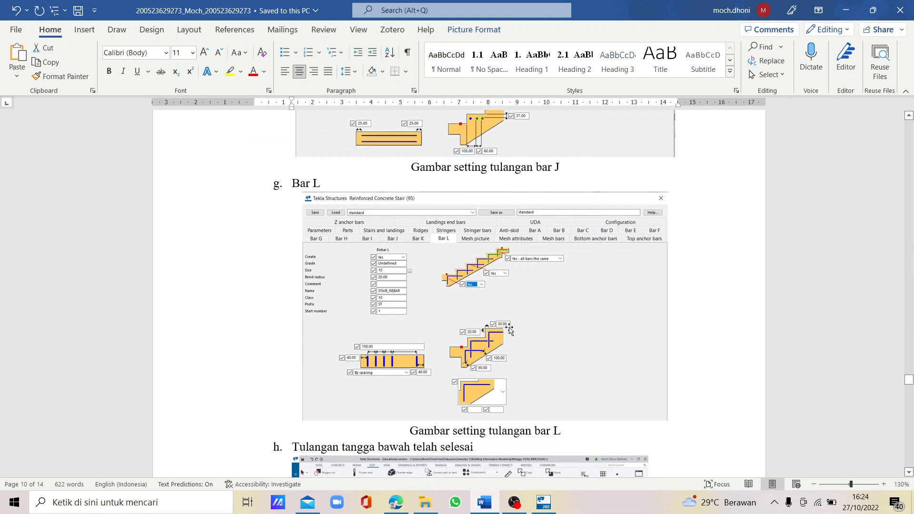
{"action": "mouse_move", "coordinate": [543, 502]}
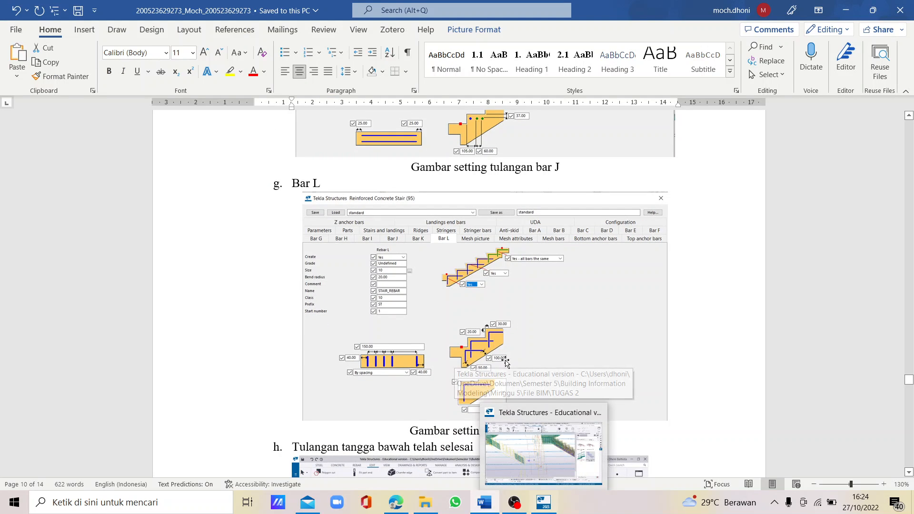
{"action": "left_click", "coordinate": [545, 508]}
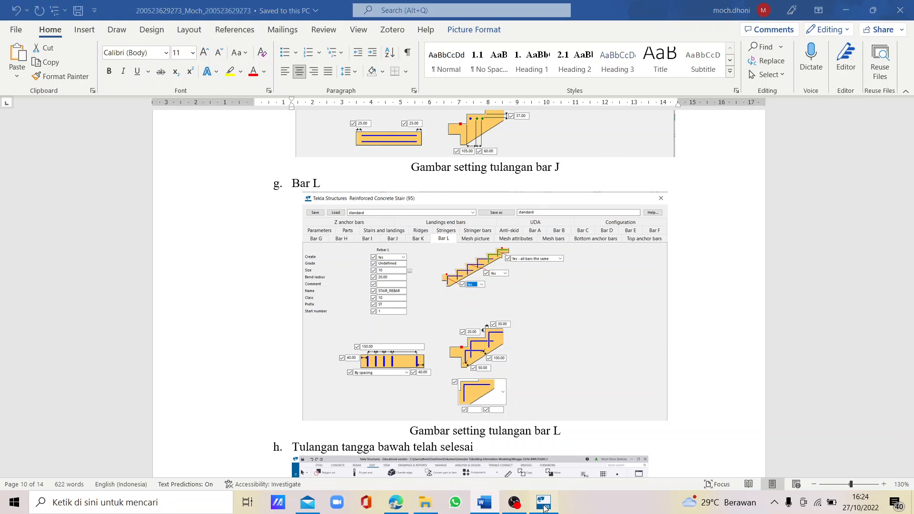
{"action": "left_click_drag", "start_coordinate": [670, 223], "coordinate": [637, 223]}
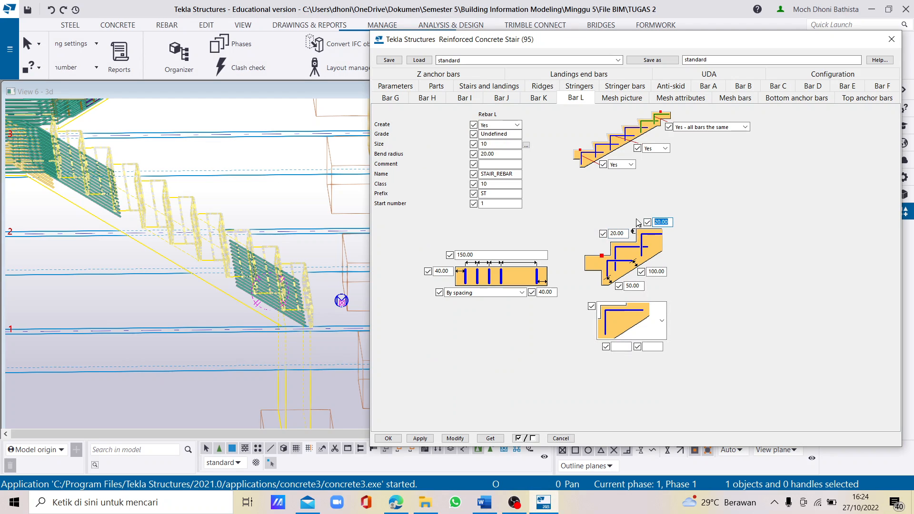
{"action": "type", "text": "30"}
- Set Bar L's top step option to Yes - all bars the same and the other two to Yes, and modify the lower stair
{"action": "left_click", "coordinate": [711, 129]}
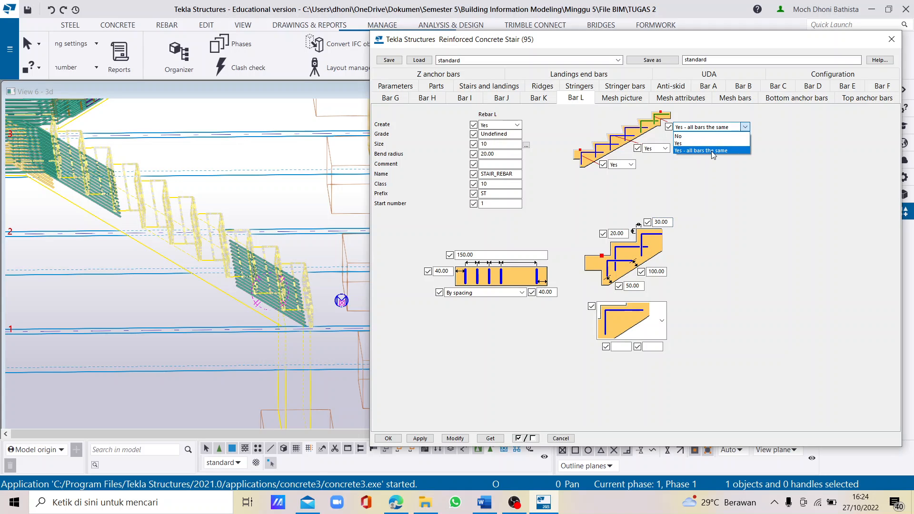
{"action": "left_click", "coordinate": [711, 150]}
{"action": "left_click", "coordinate": [659, 148]}
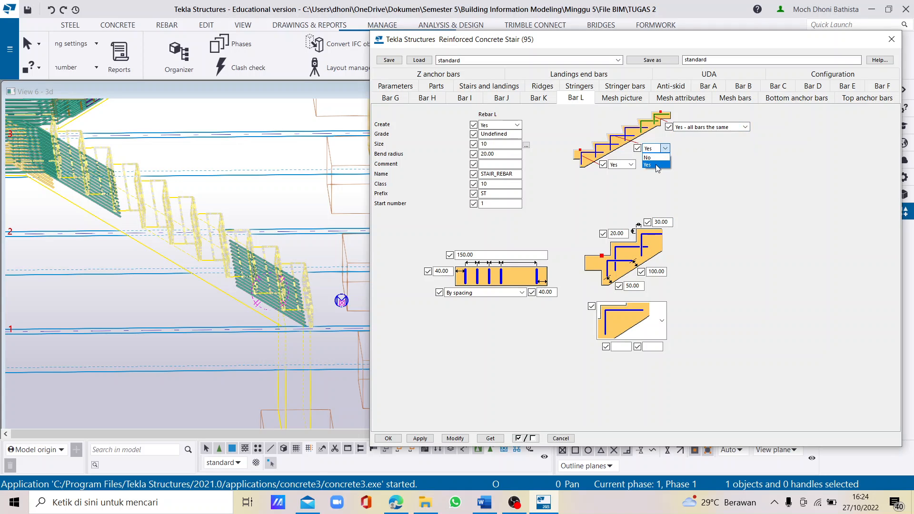
{"action": "left_click", "coordinate": [655, 165]}
{"action": "left_click", "coordinate": [624, 164]}
{"action": "left_click", "coordinate": [619, 179]}
{"action": "left_click", "coordinate": [455, 438]}
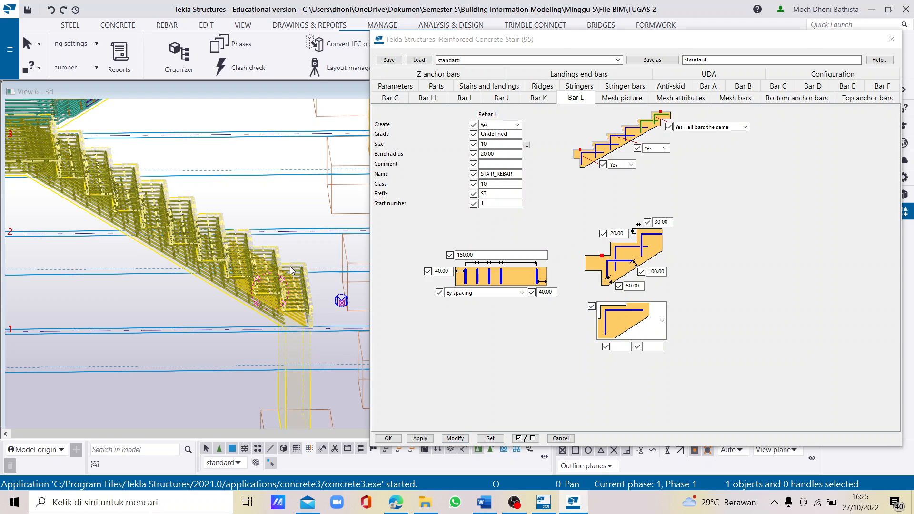
- Examine the lower stair's reinforcement in the steps and waist slab from the front, side and below
{"action": "scroll", "coordinate": [281, 268], "scroll_direction": "down", "scroll_amount": 3}
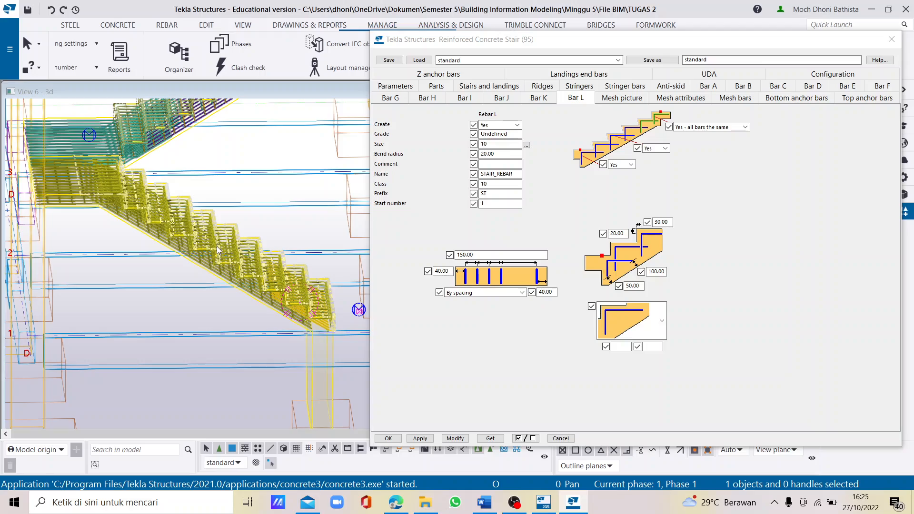
{"action": "middle_click_drag", "start_coordinate": [216, 247], "coordinate": [225, 298]}
{"action": "scroll", "coordinate": [226, 298], "scroll_direction": "up", "scroll_amount": 3}
{"action": "scroll", "coordinate": [247, 338], "scroll_direction": "up", "scroll_amount": 7}
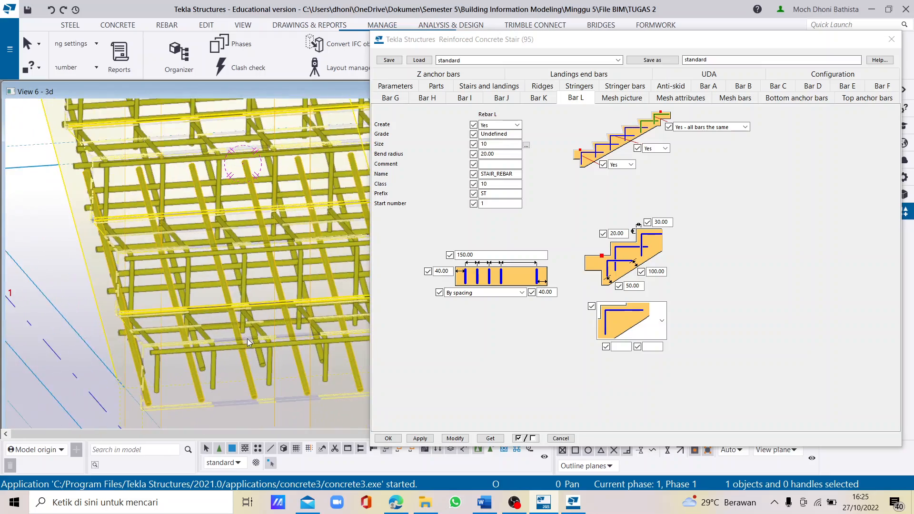
{"action": "middle_click_drag", "start_coordinate": [253, 336], "coordinate": [367, 335], "text": "ctrl"}
{"action": "scroll", "coordinate": [164, 294], "scroll_direction": "down", "scroll_amount": 5}
{"action": "scroll", "coordinate": [262, 247], "scroll_direction": "up", "scroll_amount": 3}
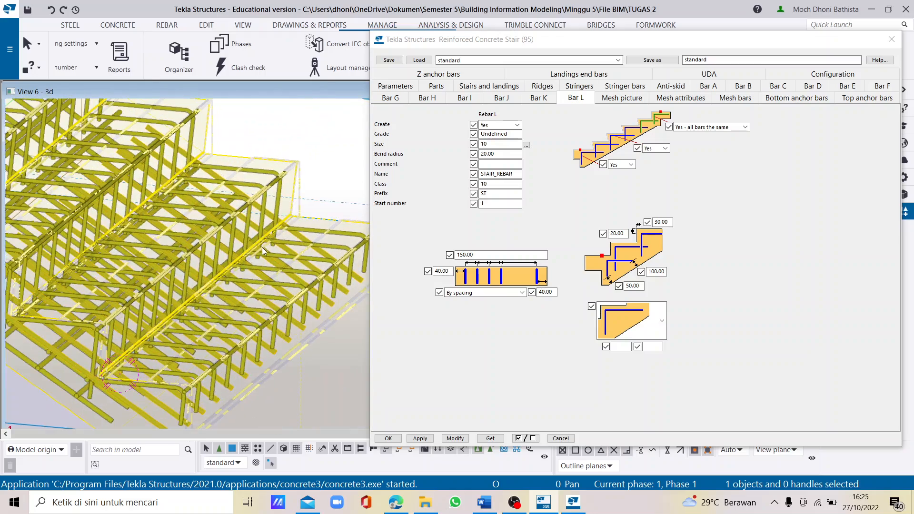
{"action": "middle_click_drag", "start_coordinate": [263, 247], "coordinate": [300, 248], "text": "ctrl"}
{"action": "scroll", "coordinate": [267, 306], "scroll_direction": "down", "scroll_amount": 6}
{"action": "scroll", "coordinate": [132, 220], "scroll_direction": "up", "scroll_amount": 3}
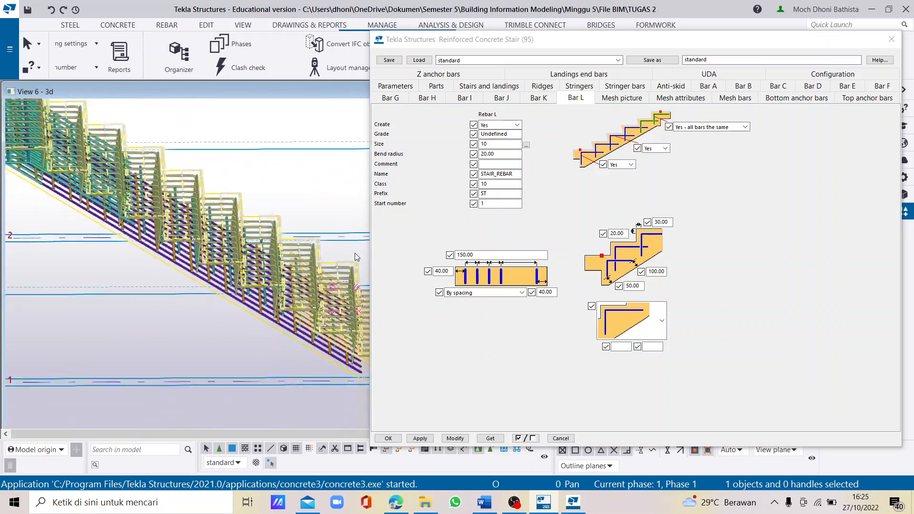
{"action": "middle_click_drag", "start_coordinate": [244, 230], "coordinate": [224, 206], "text": "ctrl"}
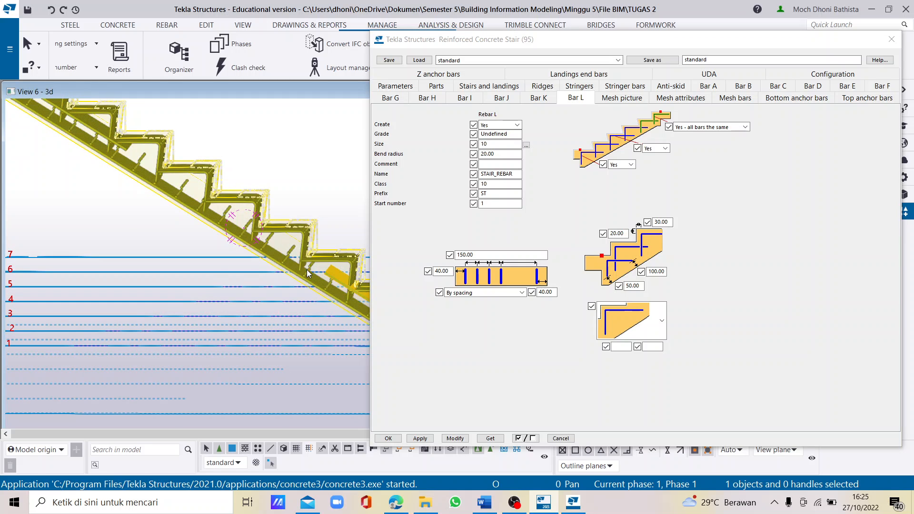
{"action": "scroll", "coordinate": [173, 224], "scroll_direction": "down", "scroll_amount": 6}
{"action": "scroll", "coordinate": [157, 212], "scroll_direction": "up", "scroll_amount": 3}
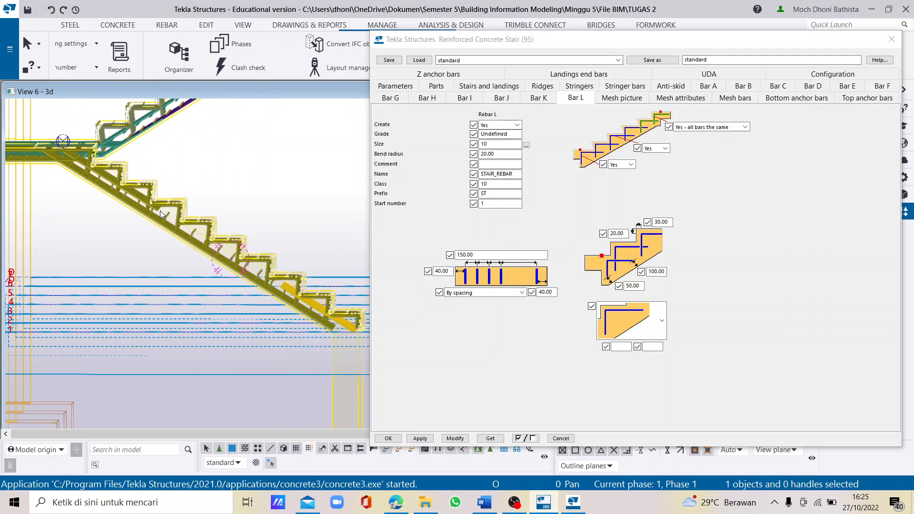
{"action": "scroll", "coordinate": [206, 216], "scroll_direction": "up", "scroll_amount": 1}
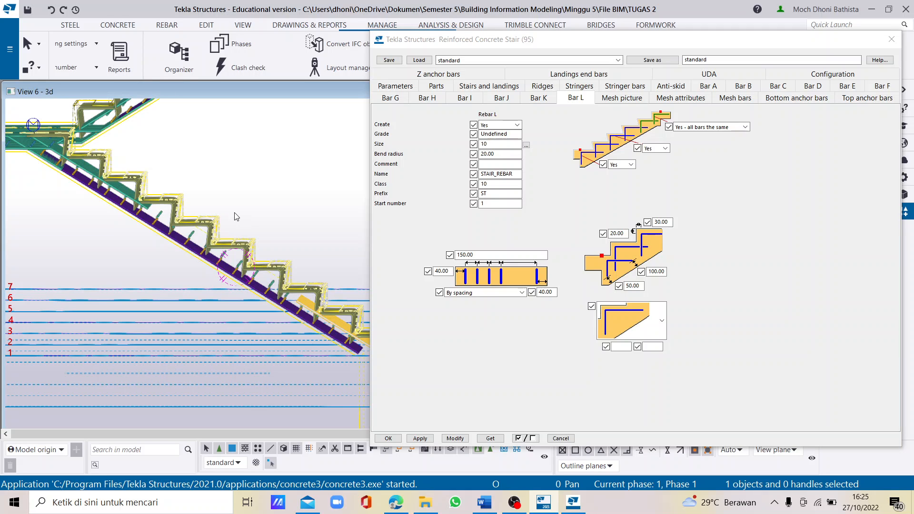
{"action": "scroll", "coordinate": [189, 228], "scroll_direction": "down", "scroll_amount": 1}
{"action": "middle_click_drag", "start_coordinate": [192, 226], "coordinate": [186, 233], "text": "ctrl"}
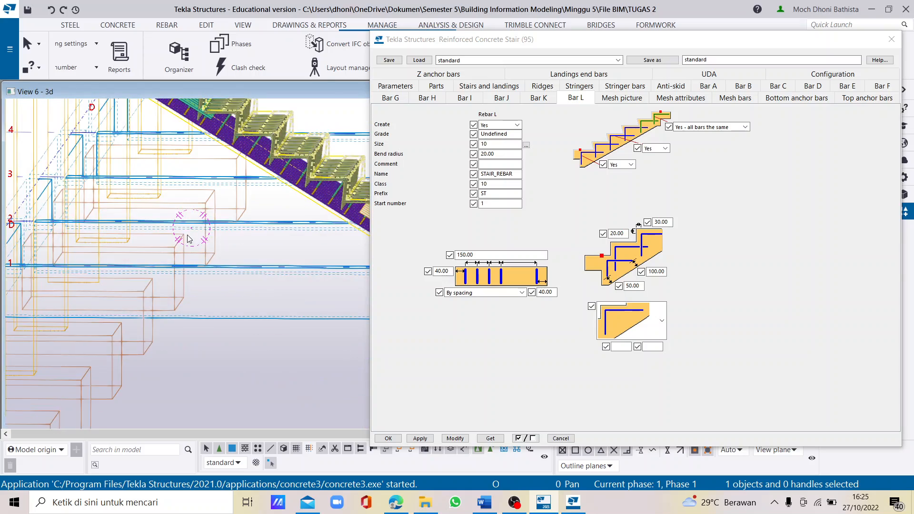
- Select the upper stair and set the creation of its Bar A and Bar B to No
{"action": "scroll", "coordinate": [253, 206], "scroll_direction": "down", "scroll_amount": 2}
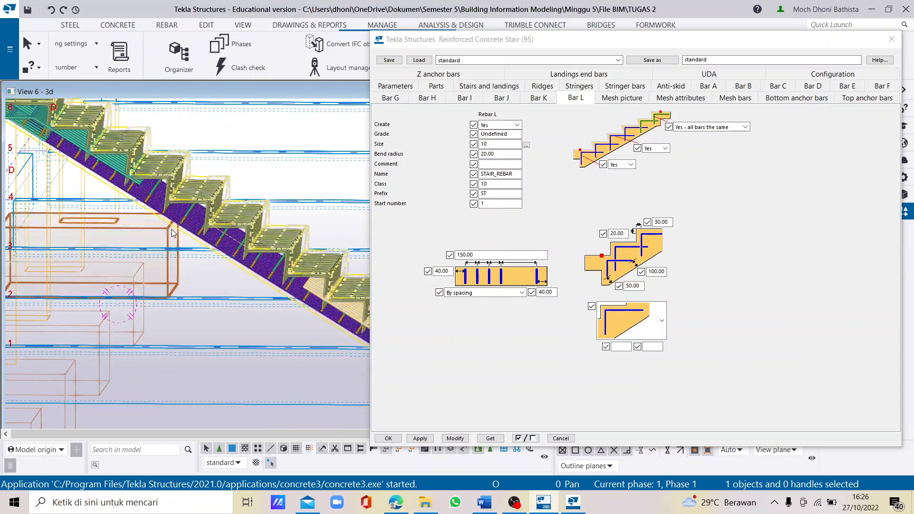
{"action": "scroll", "coordinate": [146, 309], "scroll_direction": "down", "scroll_amount": 3}
{"action": "scroll", "coordinate": [161, 220], "scroll_direction": "up", "scroll_amount": 3}
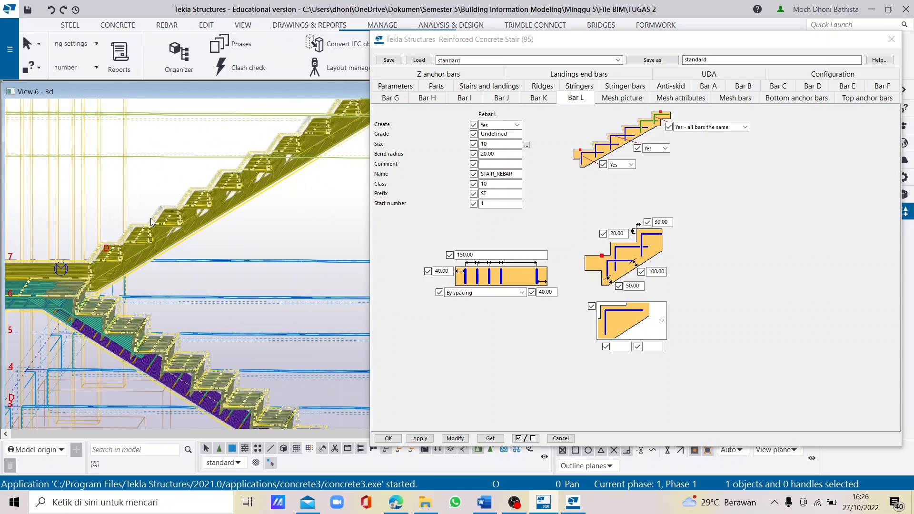
{"action": "scroll", "coordinate": [169, 231], "scroll_direction": "up", "scroll_amount": 1}
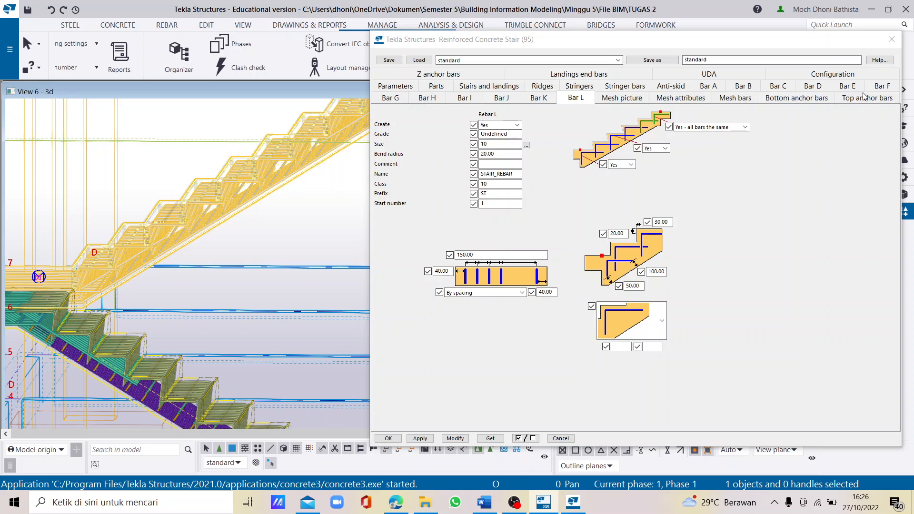
{"action": "left_click", "coordinate": [705, 91]}
{"action": "left_click", "coordinate": [517, 124]}
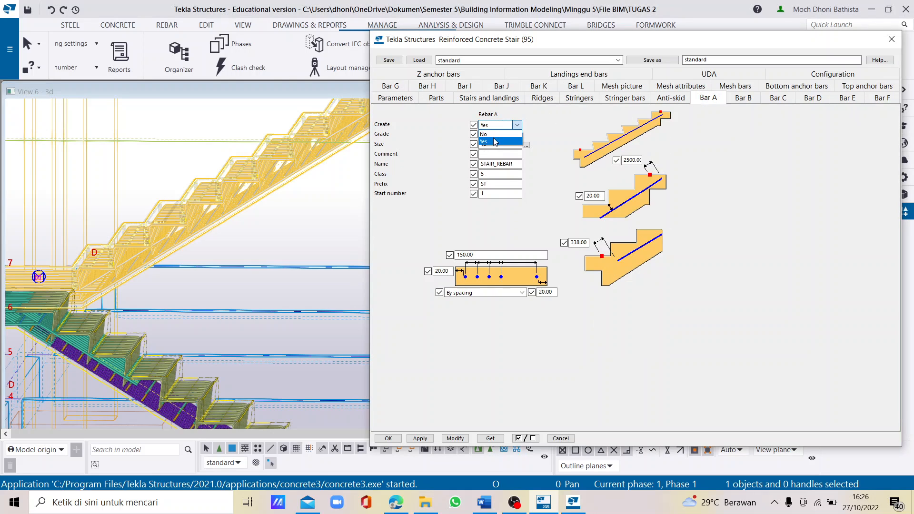
{"action": "left_click", "coordinate": [490, 142]}
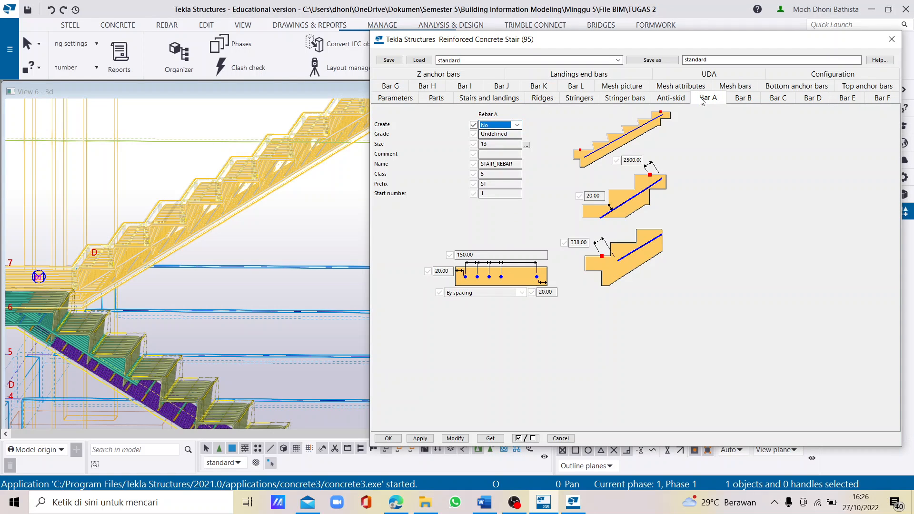
{"action": "left_click", "coordinate": [744, 97]}
{"action": "left_click", "coordinate": [498, 124]}
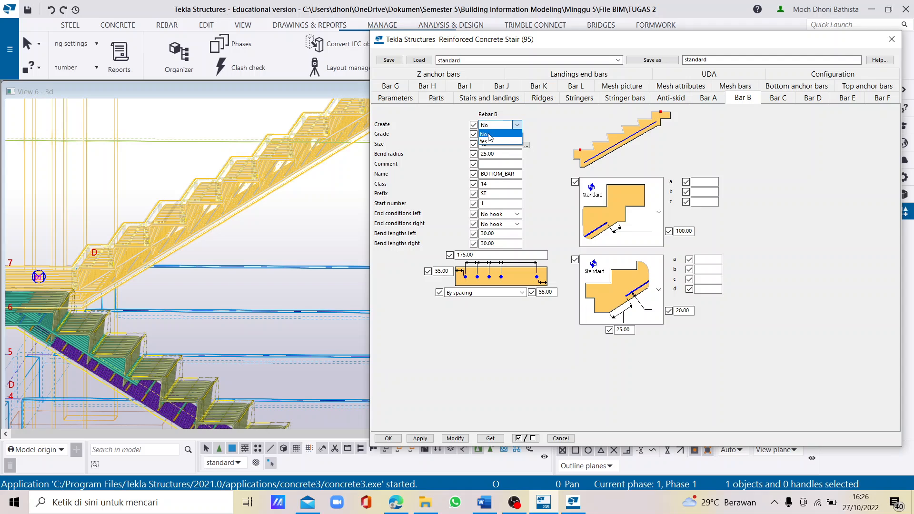
{"action": "left_click", "coordinate": [490, 134]}
- Check the upper stair's Bars C to G, then set Bar H and Bar I to No
{"action": "left_click", "coordinate": [781, 98]}
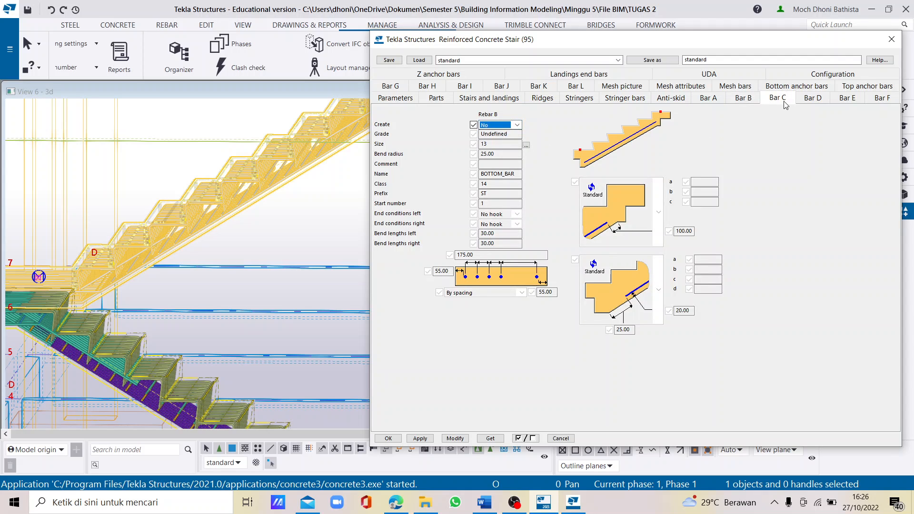
{"action": "left_click", "coordinate": [812, 98]}
{"action": "left_click", "coordinate": [846, 98]}
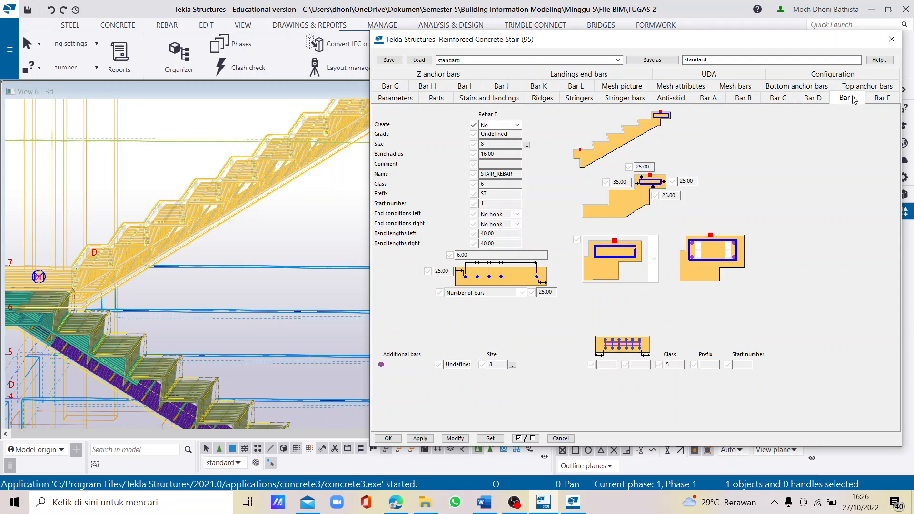
{"action": "left_click", "coordinate": [877, 99]}
{"action": "left_click", "coordinate": [404, 85]}
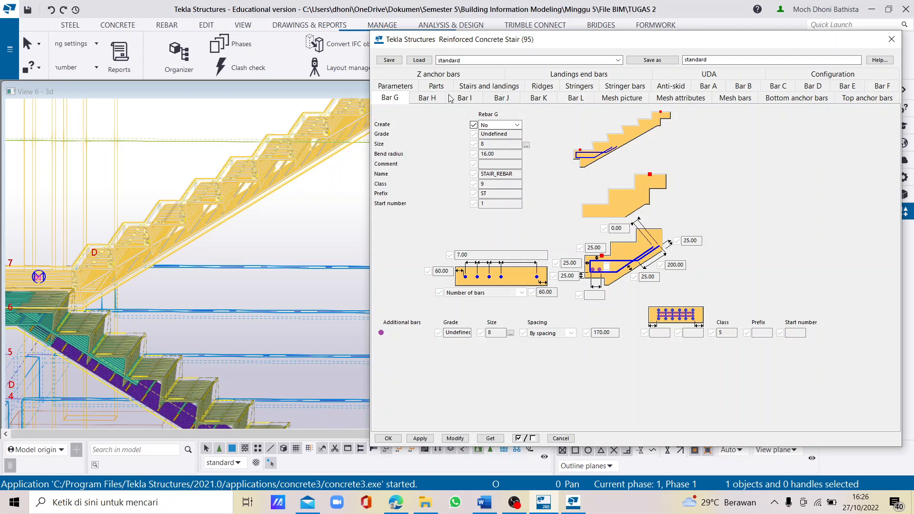
{"action": "left_click", "coordinate": [428, 99]}
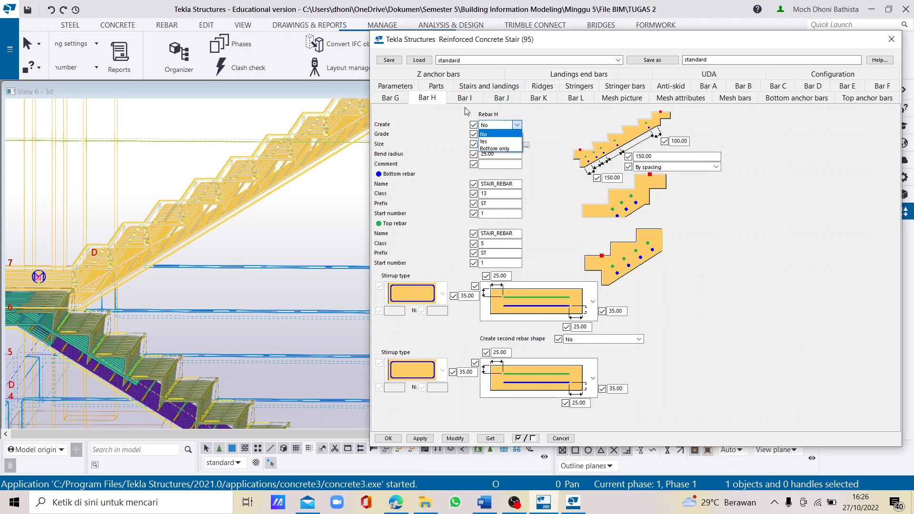
{"action": "left_click", "coordinate": [463, 98]}
{"action": "left_click", "coordinate": [494, 124]}
{"action": "left_click", "coordinate": [492, 135]}
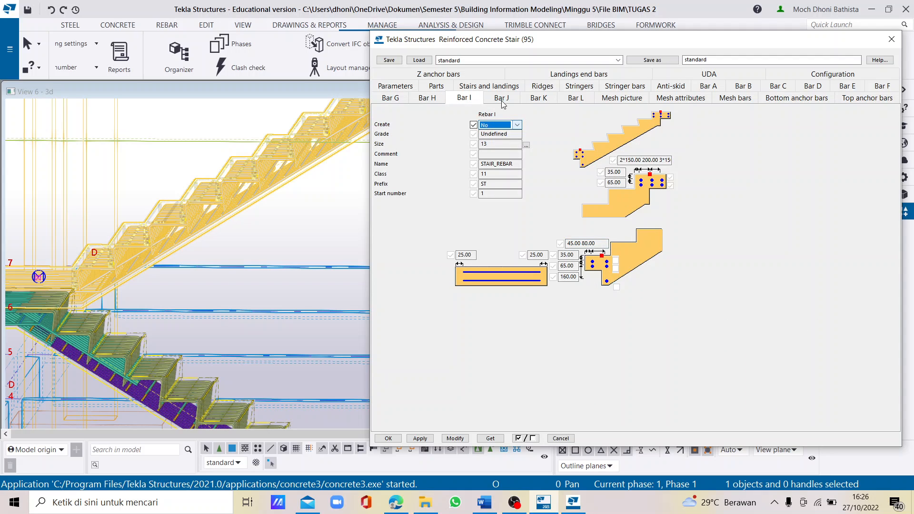
- Set the upper stair's Bar J and Bar L to No, checking Bar K in between
{"action": "left_click", "coordinate": [501, 101]}
{"action": "left_click", "coordinate": [499, 125]}
{"action": "left_click", "coordinate": [492, 134]}
{"action": "left_click", "coordinate": [538, 98]}
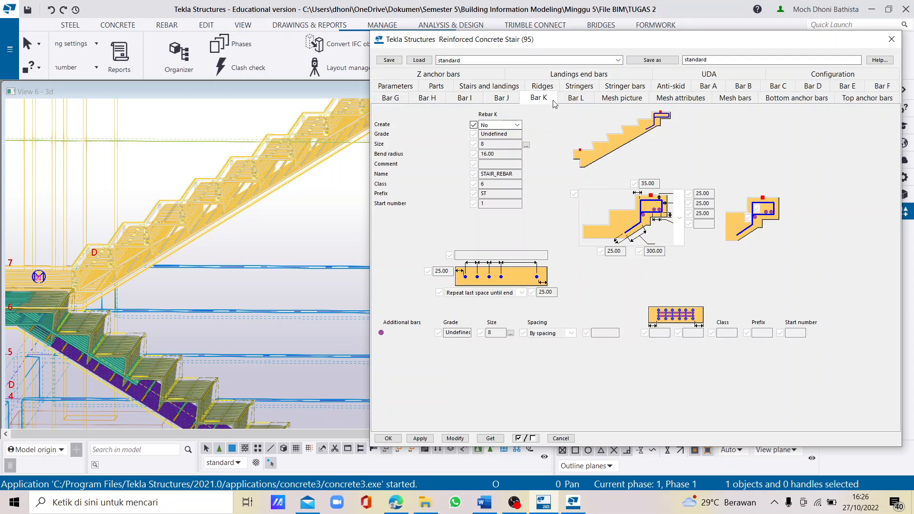
{"action": "left_click", "coordinate": [575, 98]}
{"action": "left_click", "coordinate": [505, 125]}
{"action": "left_click", "coordinate": [500, 135]}
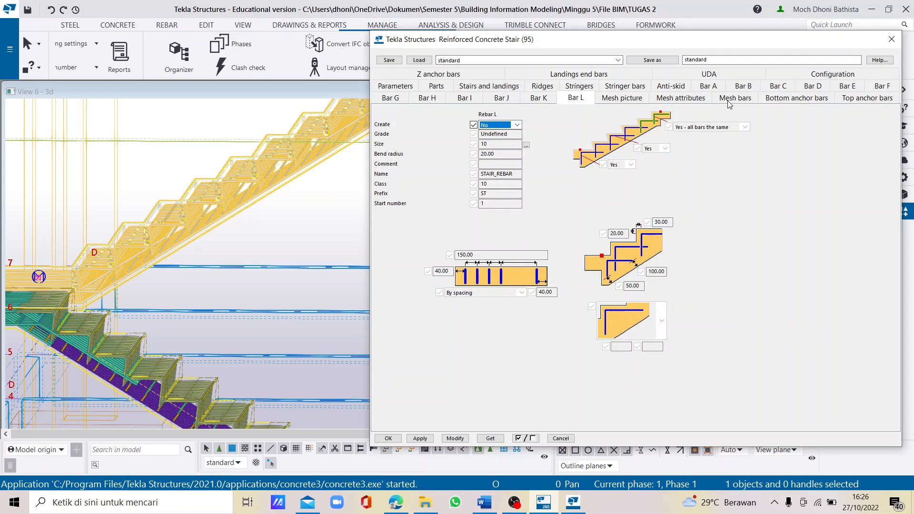
- Set all three top landing mesh bars to No and apply the changes to the upper stair
{"action": "left_click", "coordinate": [736, 98]}
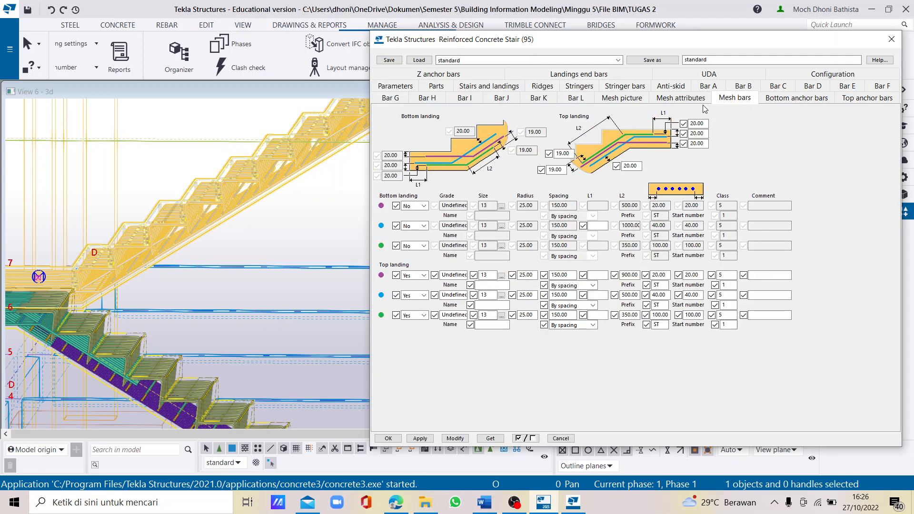
{"action": "left_click", "coordinate": [414, 275]}
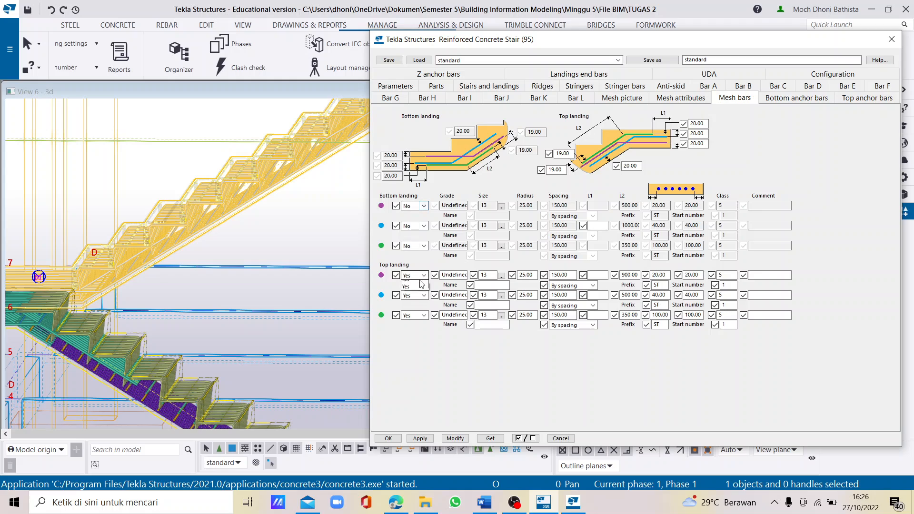
{"action": "left_click", "coordinate": [409, 285]}
{"action": "left_click", "coordinate": [418, 295]}
{"action": "left_click", "coordinate": [417, 305]}
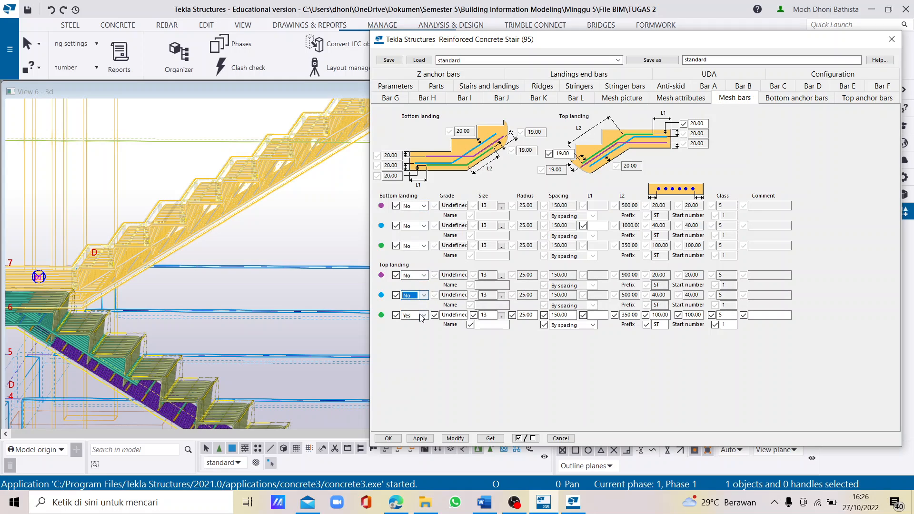
{"action": "left_click", "coordinate": [422, 315]}
{"action": "left_click", "coordinate": [406, 325]}
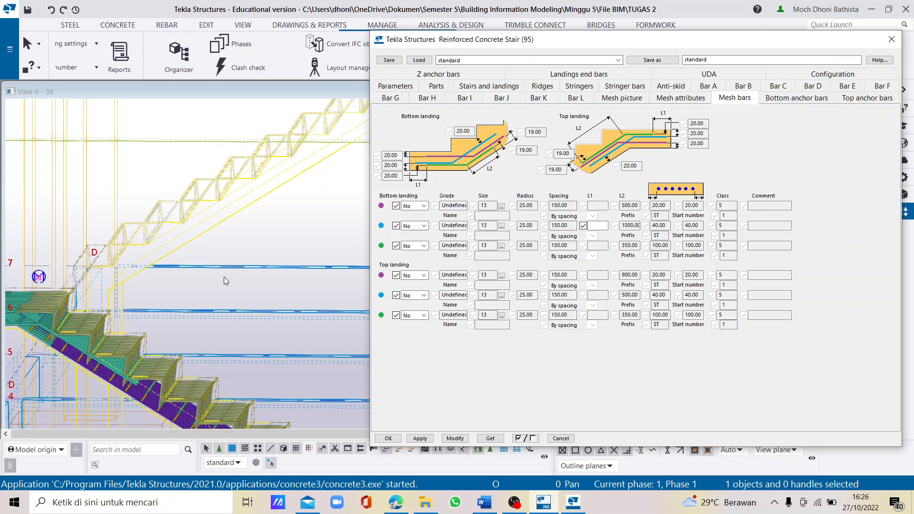
{"action": "scroll", "coordinate": [139, 272], "scroll_direction": "down", "scroll_amount": 4}
{"action": "scroll", "coordinate": [137, 274], "scroll_direction": "up", "scroll_amount": 5}
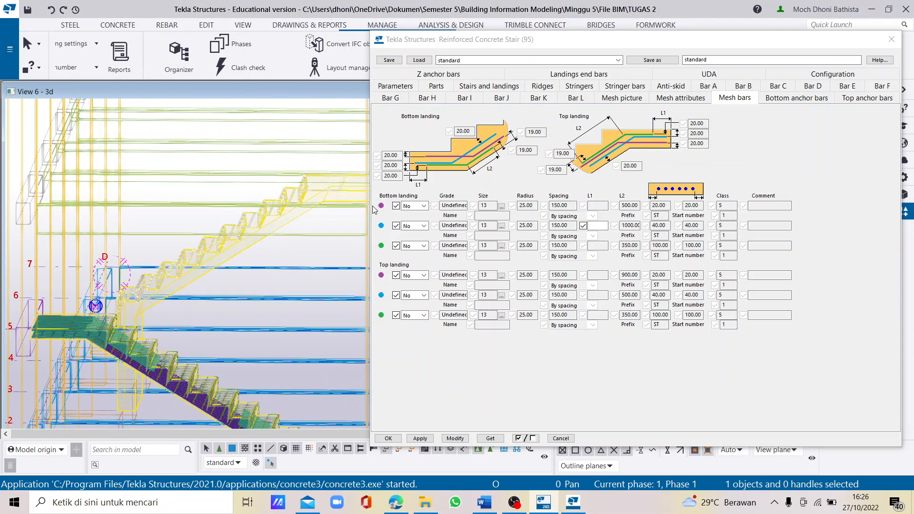
- Switch the upper stair's bottom landing to the flat landing shape without the downstand and apply the modification
{"action": "scroll", "coordinate": [162, 283], "scroll_direction": "down", "scroll_amount": 4}
{"action": "scroll", "coordinate": [176, 277], "scroll_direction": "up", "scroll_amount": 2}
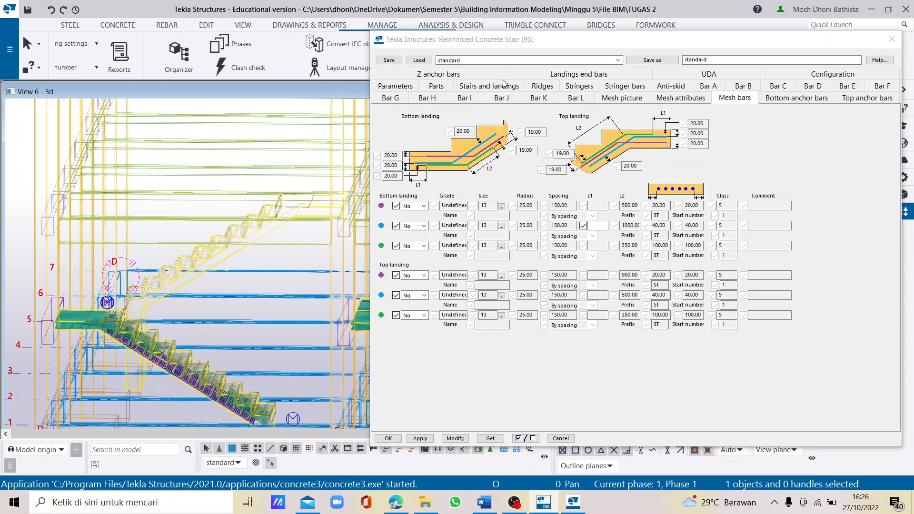
{"action": "left_click", "coordinate": [405, 89]}
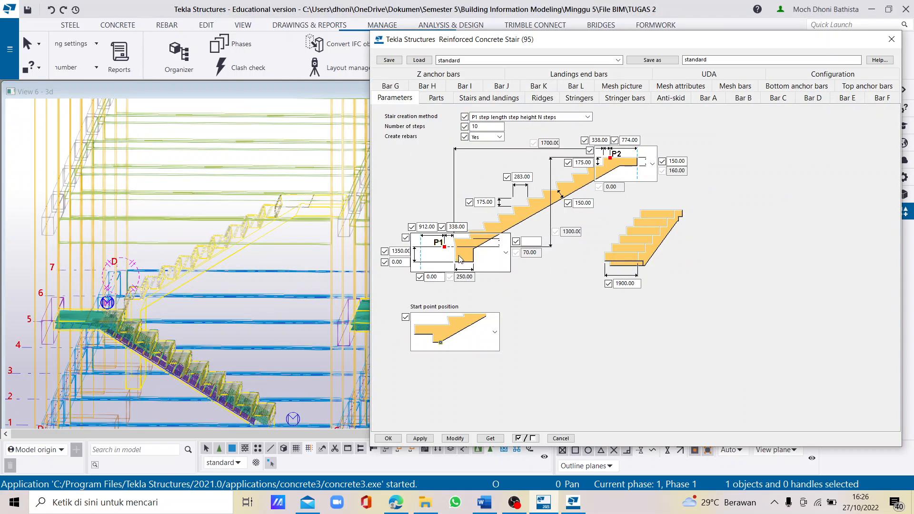
{"action": "scroll", "coordinate": [458, 255], "scroll_direction": "up", "scroll_amount": 1}
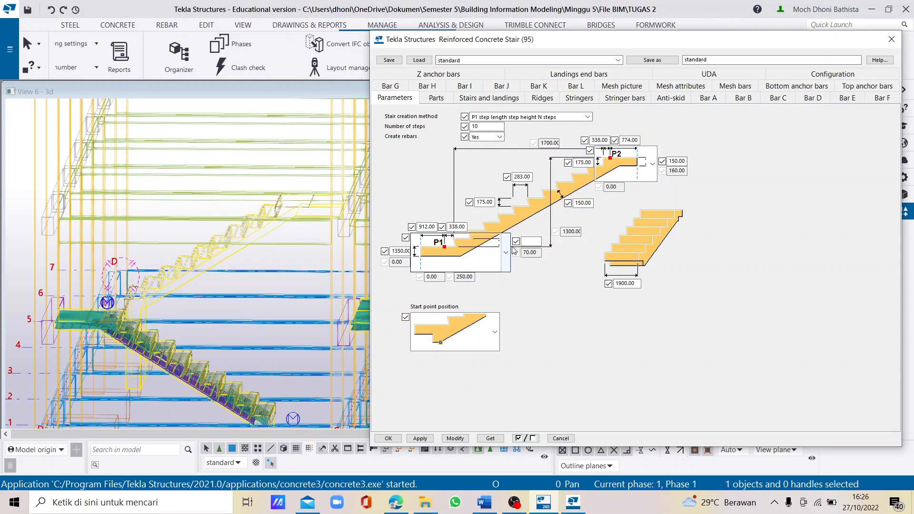
{"action": "left_click", "coordinate": [457, 438]}
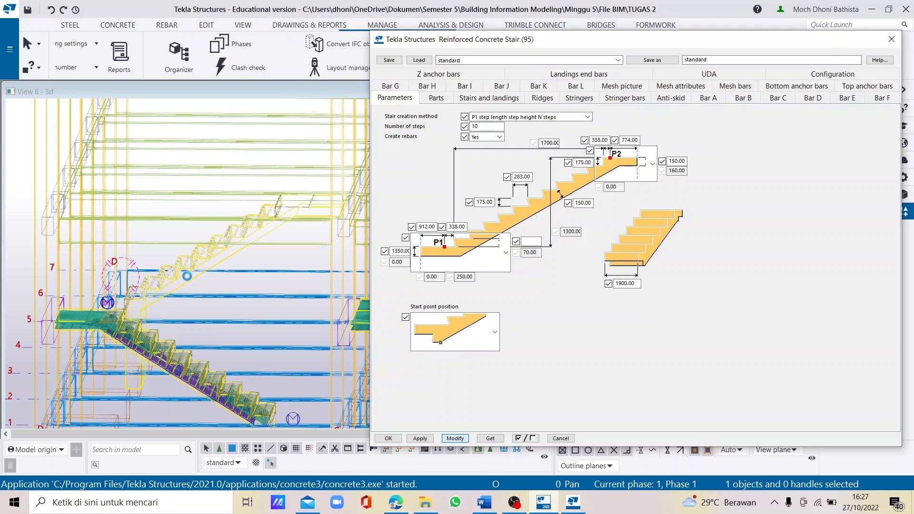
- Reselect the upper stair and reapply the flat bottom landing shape to it
{"action": "scroll", "coordinate": [190, 276], "scroll_direction": "up", "scroll_amount": 3}
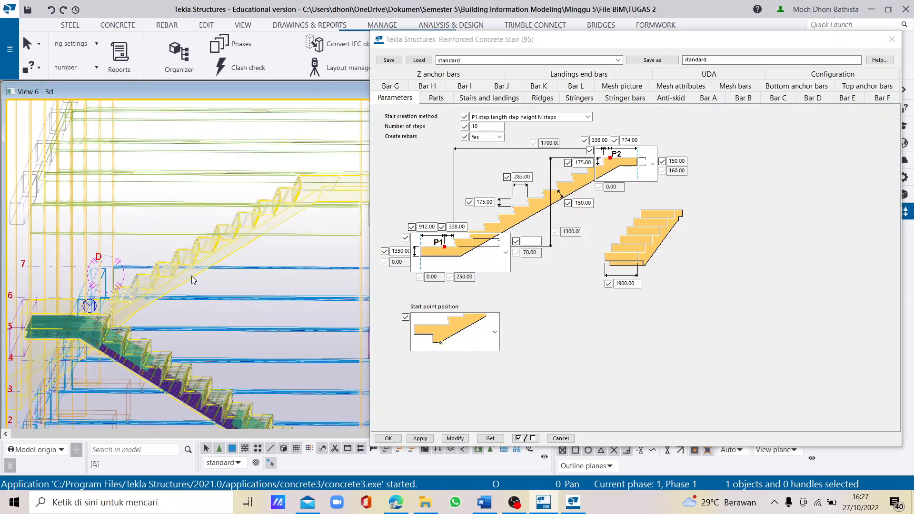
{"action": "middle_click_drag", "start_coordinate": [191, 275], "coordinate": [299, 266], "text": "ctrl"}
{"action": "left_click", "coordinate": [299, 267]}
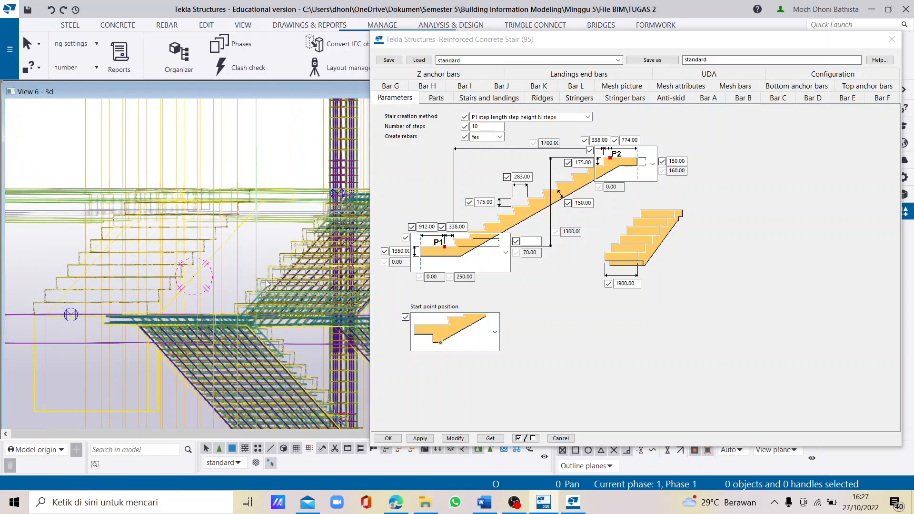
{"action": "middle_click_drag", "start_coordinate": [200, 286], "coordinate": [273, 307], "text": "ctrl"}
{"action": "scroll", "coordinate": [273, 307], "scroll_direction": "down", "scroll_amount": 3}
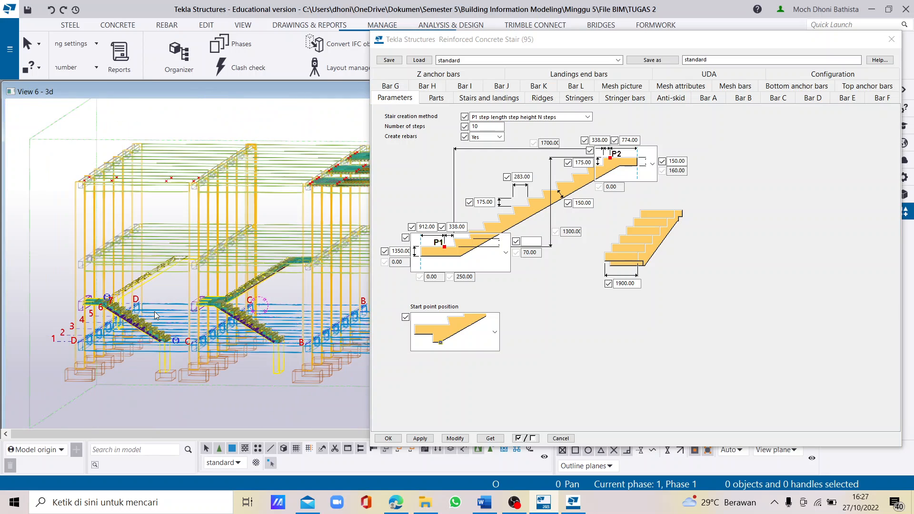
{"action": "scroll", "coordinate": [157, 287], "scroll_direction": "up", "scroll_amount": 6}
{"action": "left_click", "coordinate": [176, 279]}
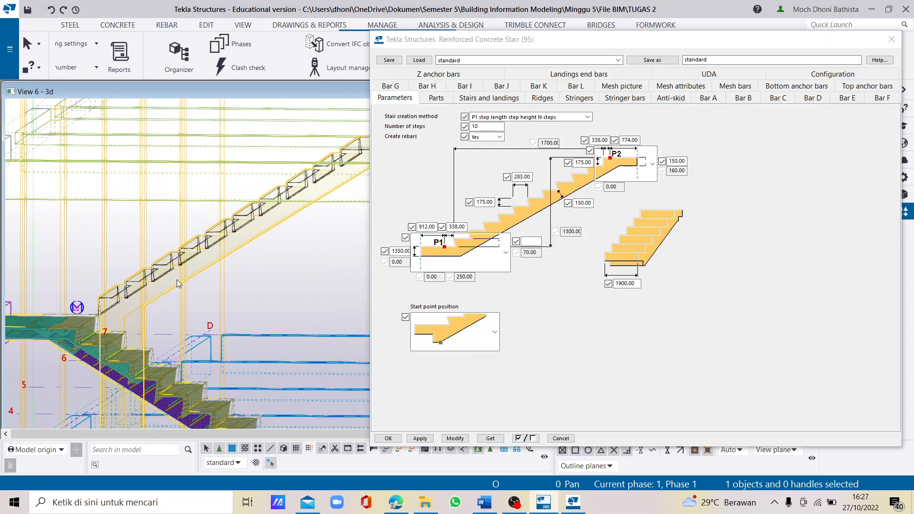
{"action": "middle_click_drag", "start_coordinate": [178, 280], "coordinate": [281, 293], "text": "ctrl"}
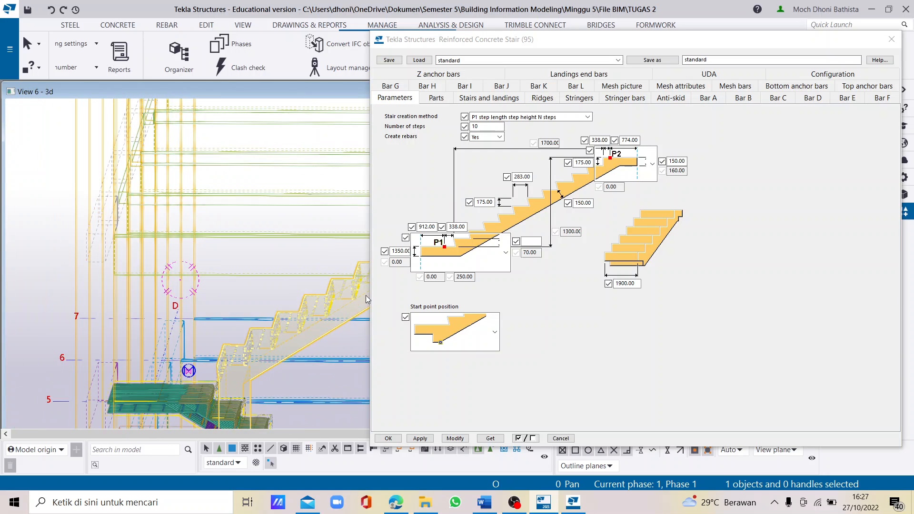
{"action": "left_click", "coordinate": [506, 252]}
{"action": "left_click", "coordinate": [484, 337]}
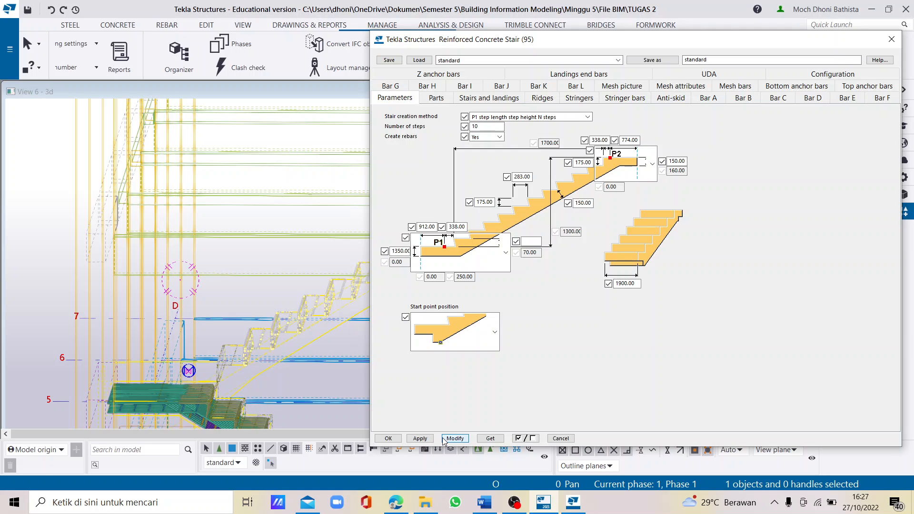
- Show the stair parts rendered and set the upper stair's bottom landing thickness to 150
{"action": "scroll", "coordinate": [98, 215], "scroll_direction": "down", "scroll_amount": 3}
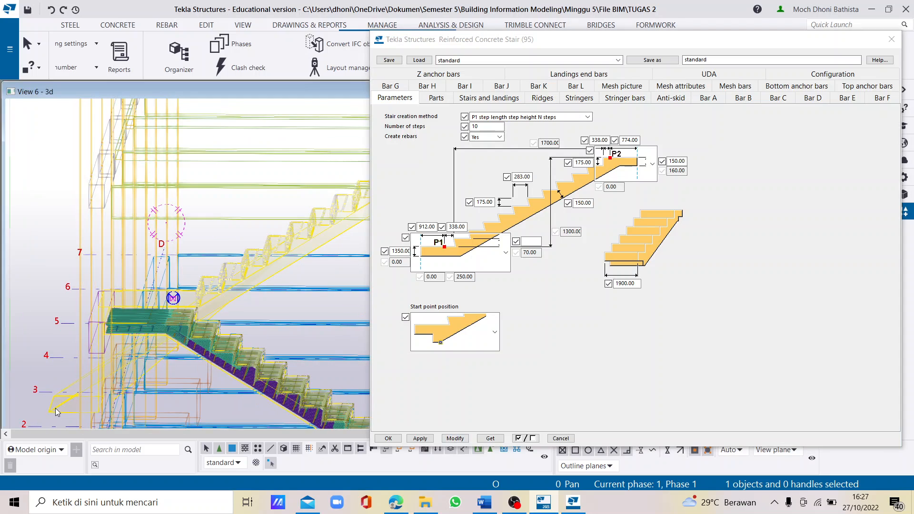
{"action": "scroll", "coordinate": [76, 367], "scroll_direction": "down", "scroll_amount": 1}
{"action": "middle_click_drag", "start_coordinate": [83, 361], "coordinate": [107, 368], "text": "ctrl"}
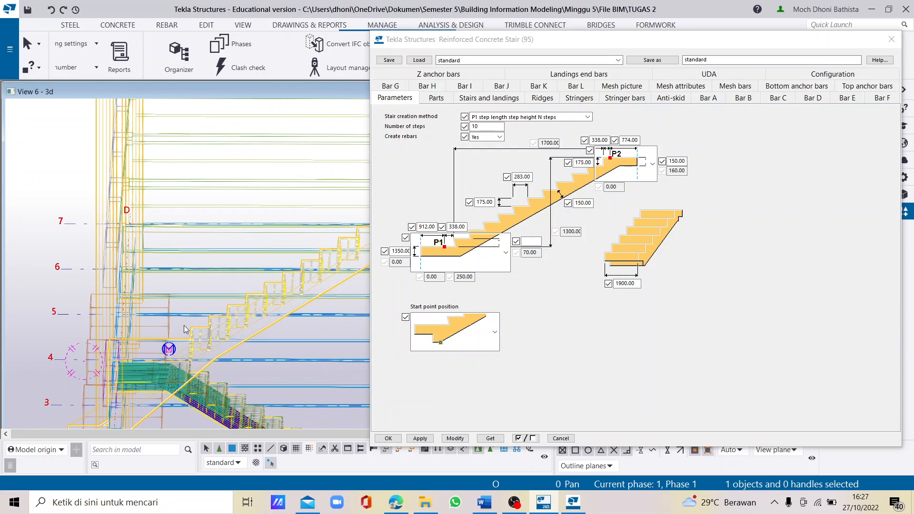
{"action": "scroll", "coordinate": [184, 317], "scroll_direction": "down", "scroll_amount": 1}
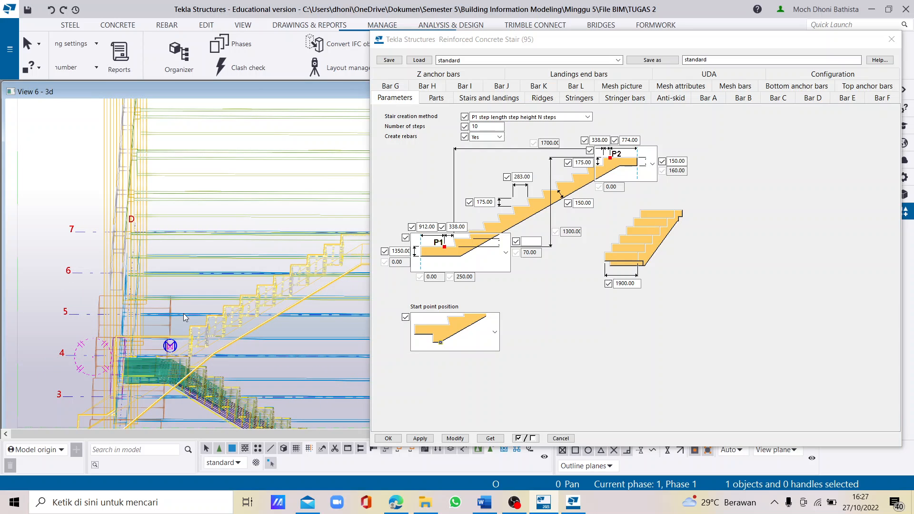
{"action": "key", "text": "shift+4"}
{"action": "mouse_move", "coordinate": [228, 321]}
{"action": "middle_mouse_down", "text": "ctrl"}
{"action": "mouse_move", "coordinate": [270, 263]}
{"action": "mouse_move", "coordinate": [243, 328]}
{"action": "middle_mouse_up", "text": "ctrl"}
{"action": "scroll", "coordinate": [195, 322], "scroll_direction": "up", "scroll_amount": 2}
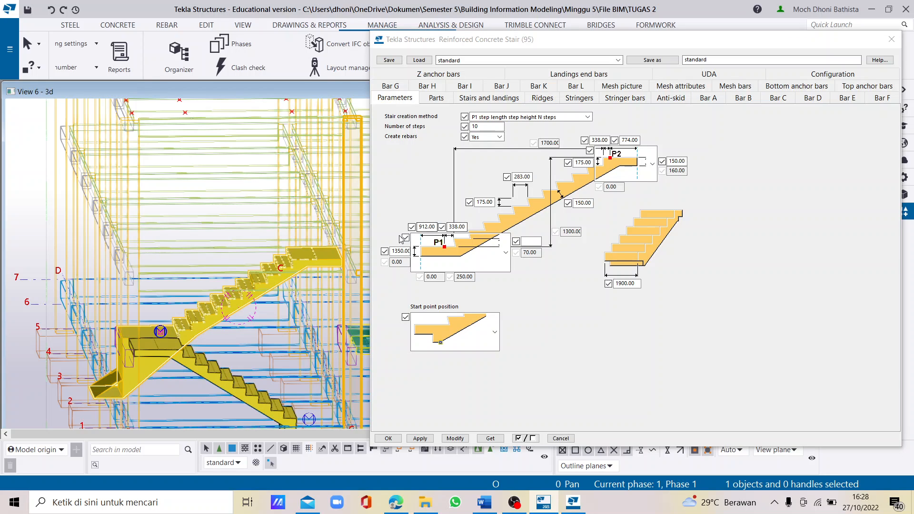
{"action": "double_click", "coordinate": [392, 251]}
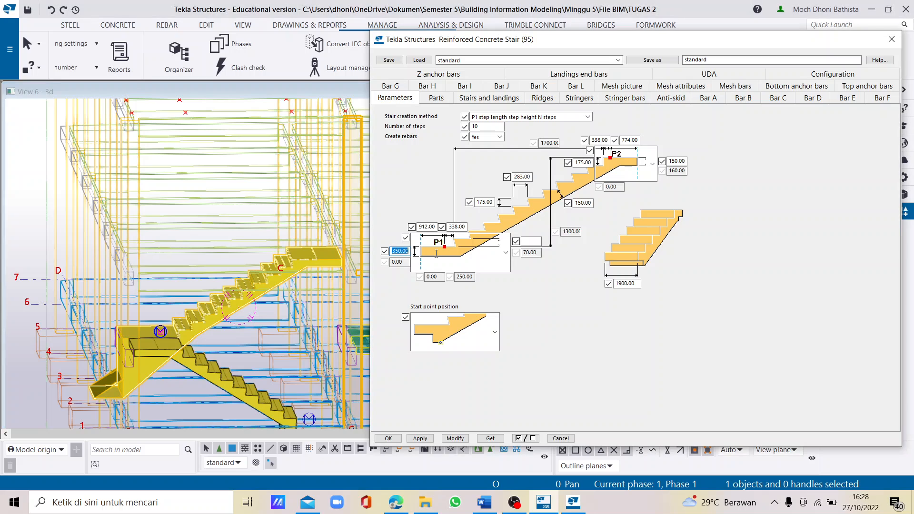
{"action": "type", "text": "1"}
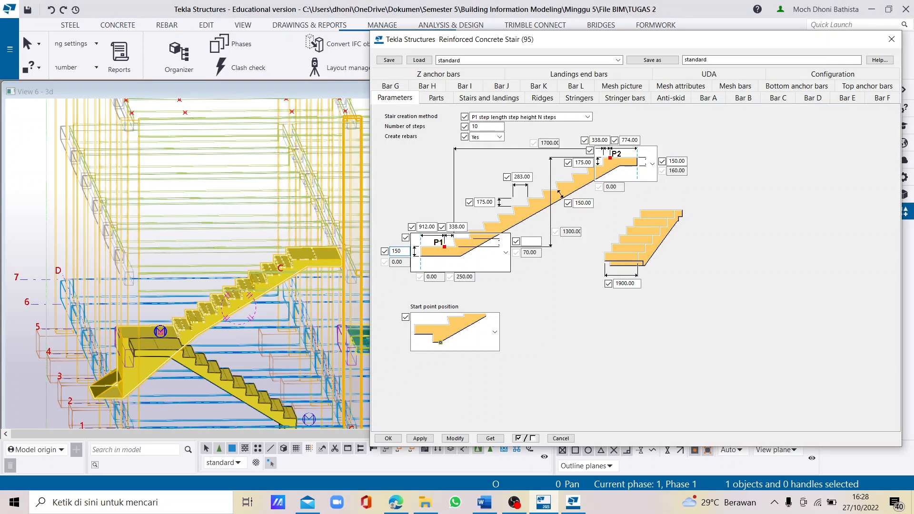
{"action": "type", "text": "50"}
{"action": "key", "text": "Tab"}
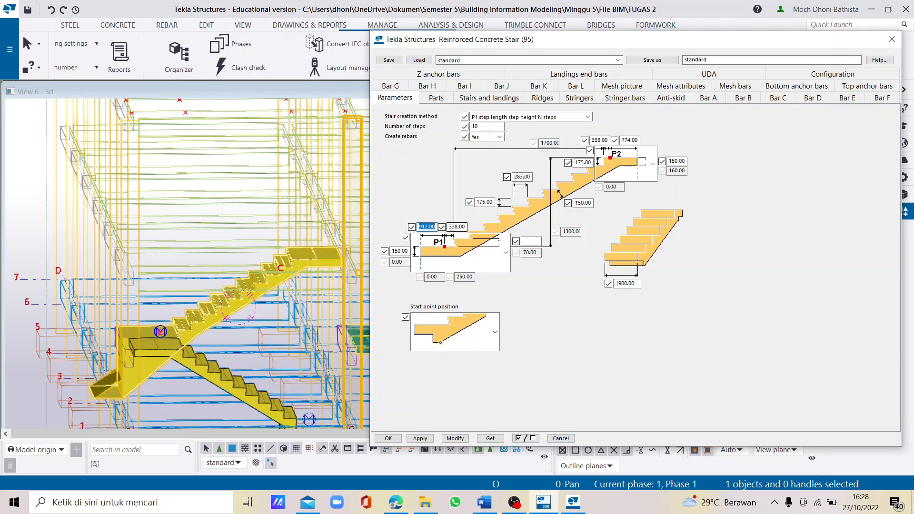
- Set the upper stair's bottom landing length to 774 and top landing length to 802, and apply the changes
{"action": "type", "text": "774"}
{"action": "left_click_drag", "start_coordinate": [622, 141], "coordinate": [662, 140]}
{"action": "type", "text": "02"}
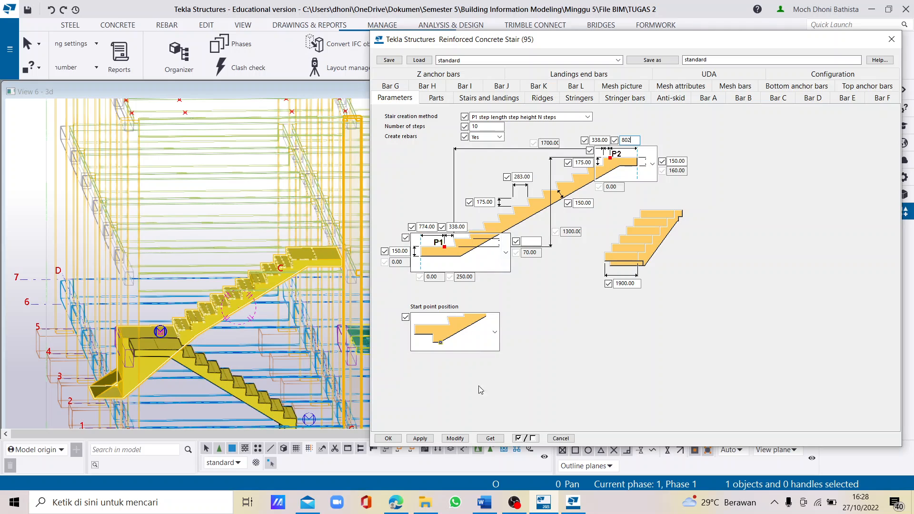
{"action": "left_click", "coordinate": [453, 444]}
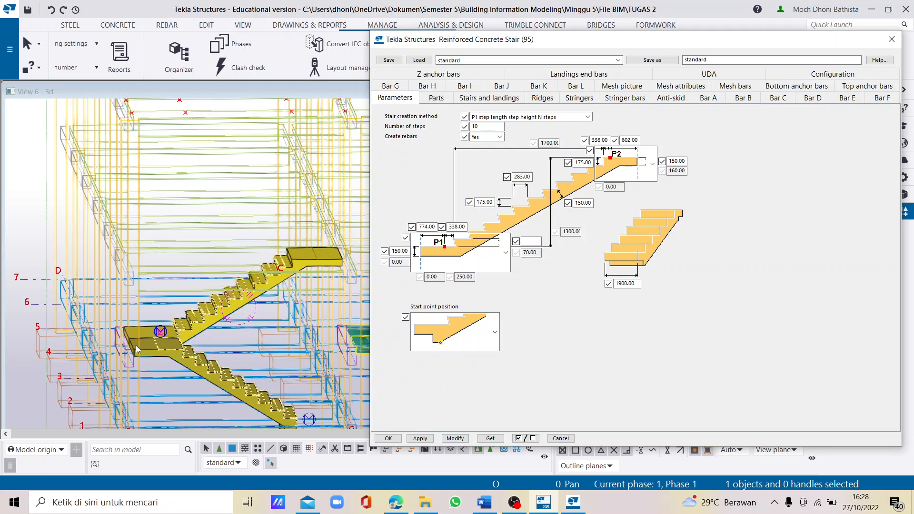
- Return the parts to wireframe and set all three bottom landing mesh bars of the upper stair to Yes
{"action": "scroll", "coordinate": [176, 322], "scroll_direction": "up", "scroll_amount": 3}
{"action": "scroll", "coordinate": [204, 326], "scroll_direction": "up", "scroll_amount": 4}
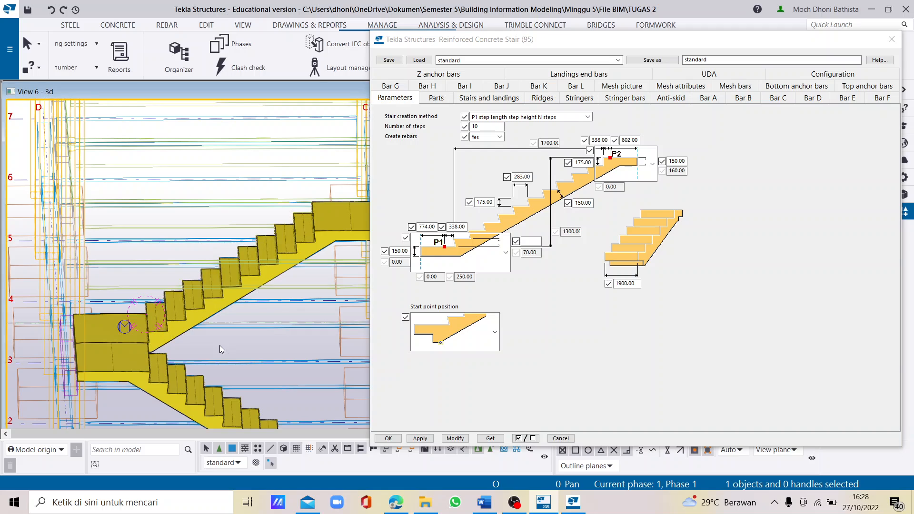
{"action": "scroll", "coordinate": [186, 319], "scroll_direction": "up", "scroll_amount": 3}
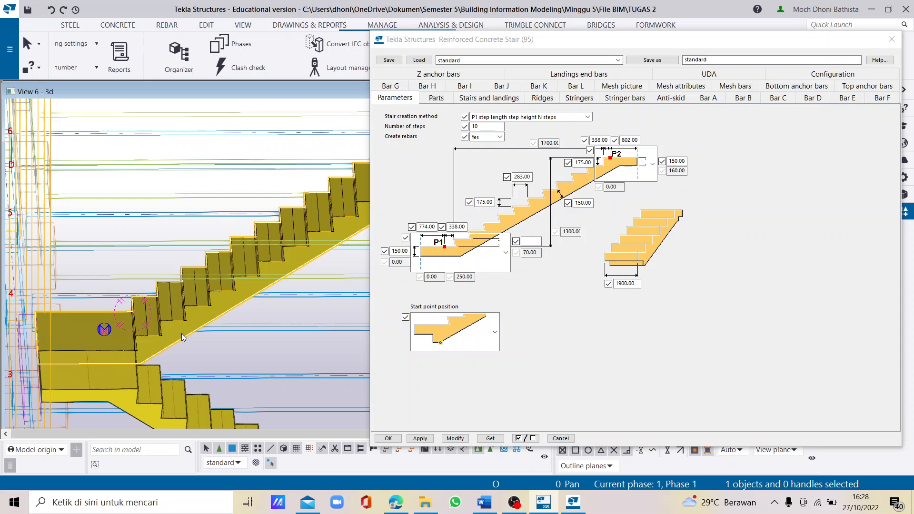
{"action": "key", "text": "shift+2"}
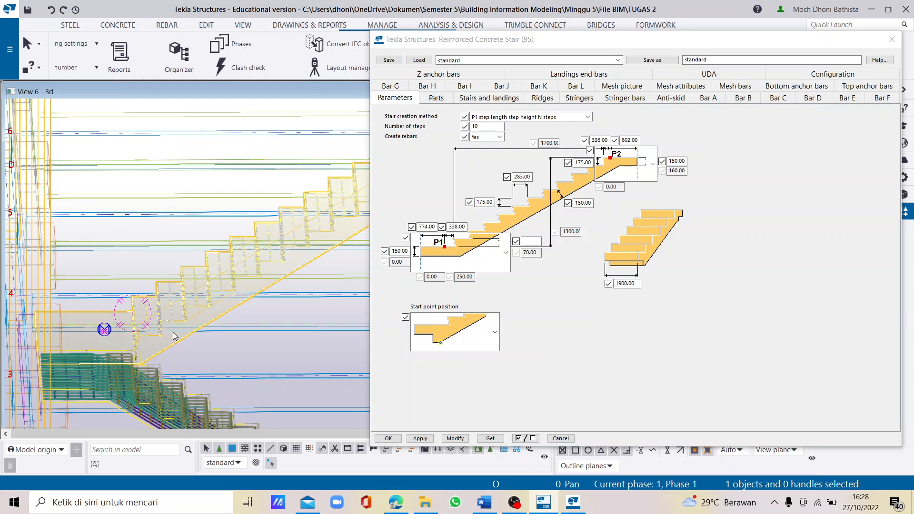
{"action": "scroll", "coordinate": [241, 213], "scroll_direction": "down", "scroll_amount": 2}
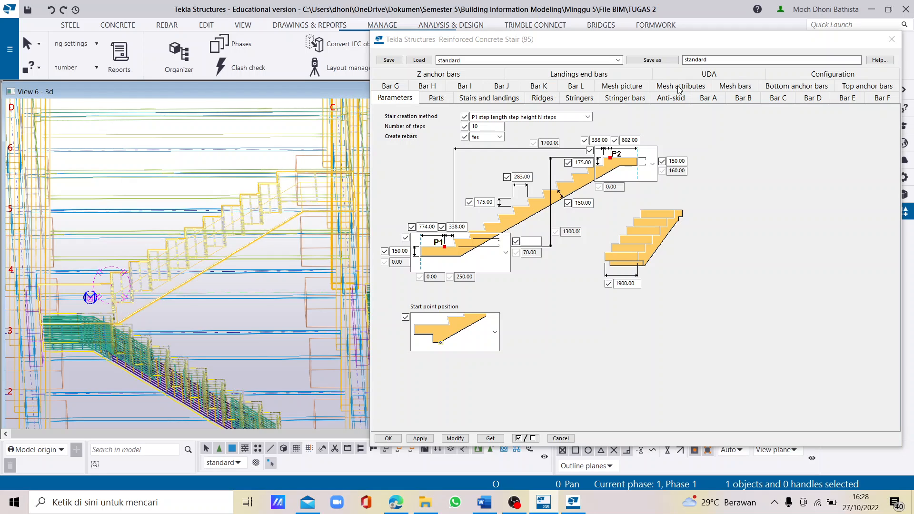
{"action": "left_click", "coordinate": [735, 86]}
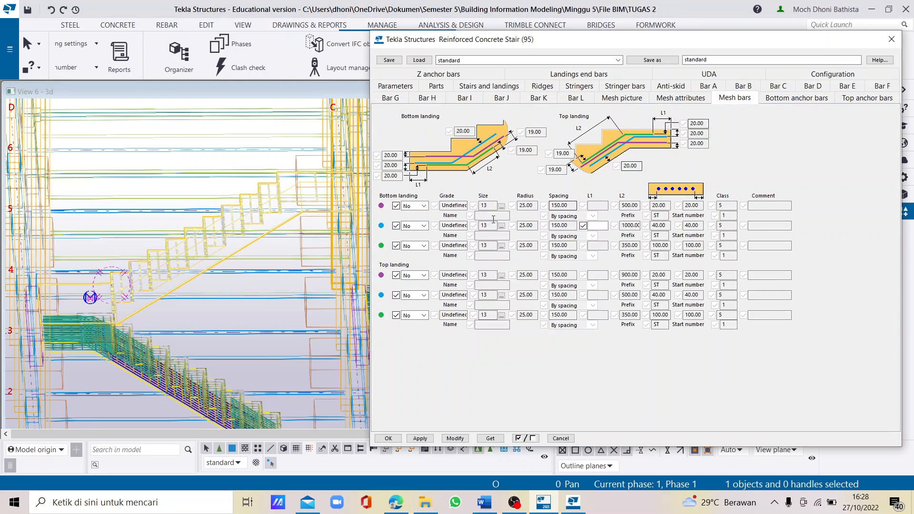
{"action": "left_click", "coordinate": [423, 206]}
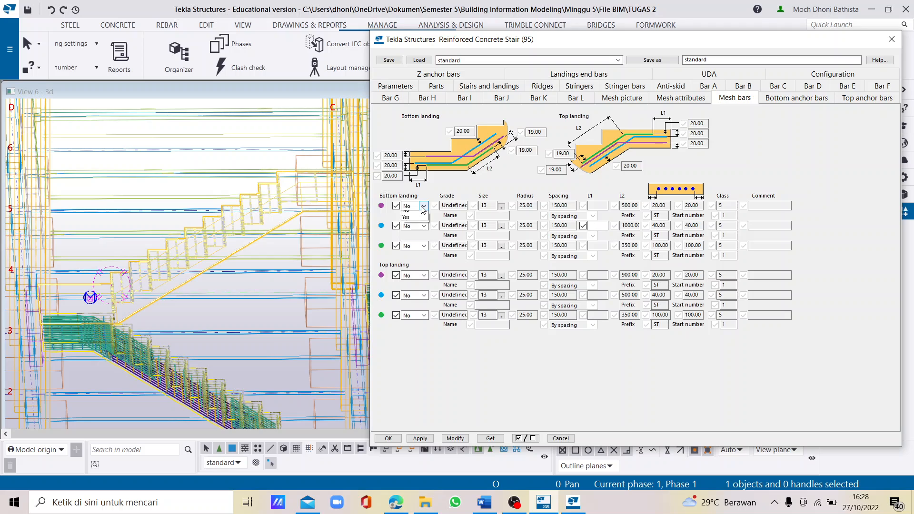
{"action": "left_click", "coordinate": [414, 222]}
{"action": "left_click", "coordinate": [423, 226]}
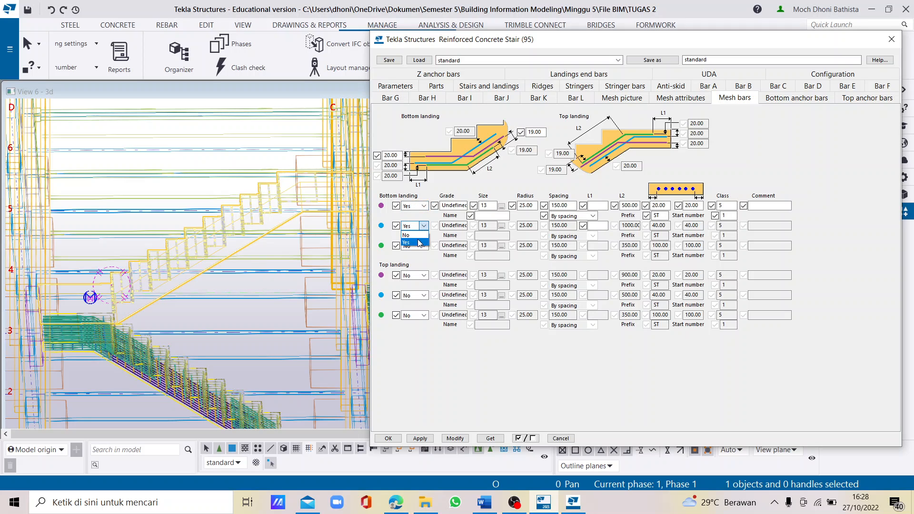
{"action": "left_click", "coordinate": [409, 242]}
{"action": "left_click", "coordinate": [423, 245]}
{"action": "left_click", "coordinate": [410, 263]}
- Set all three top landing mesh bars of the upper stair to Yes
{"action": "left_click", "coordinate": [423, 275]}
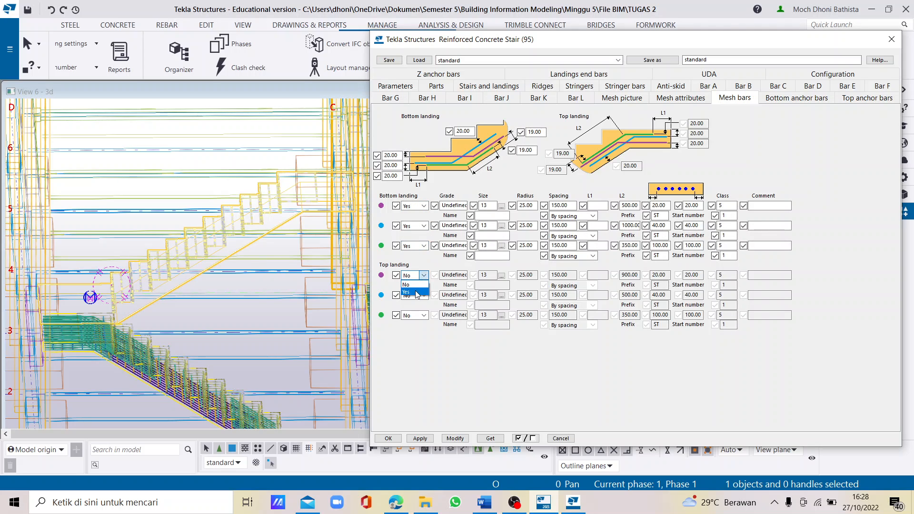
{"action": "left_click", "coordinate": [410, 292]}
{"action": "left_click", "coordinate": [423, 295]}
{"action": "left_click", "coordinate": [409, 312]}
{"action": "left_click", "coordinate": [423, 315]}
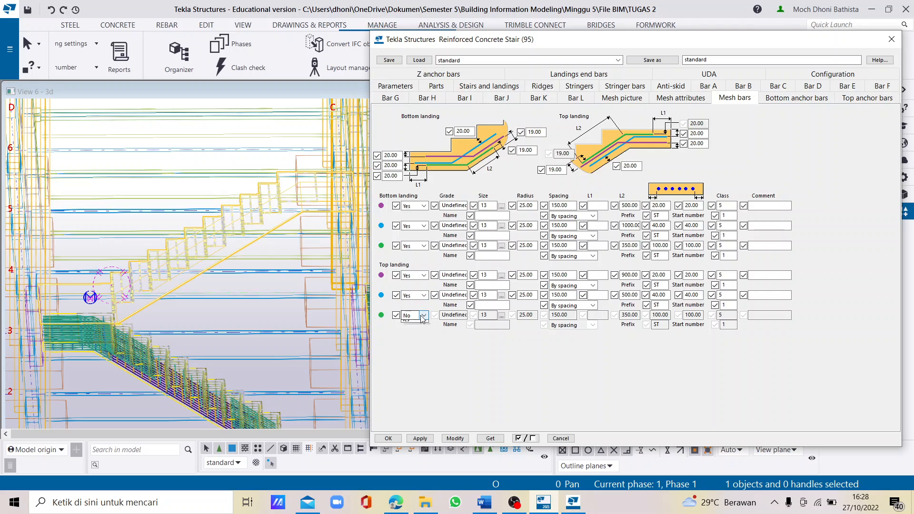
{"action": "left_click", "coordinate": [410, 332]}
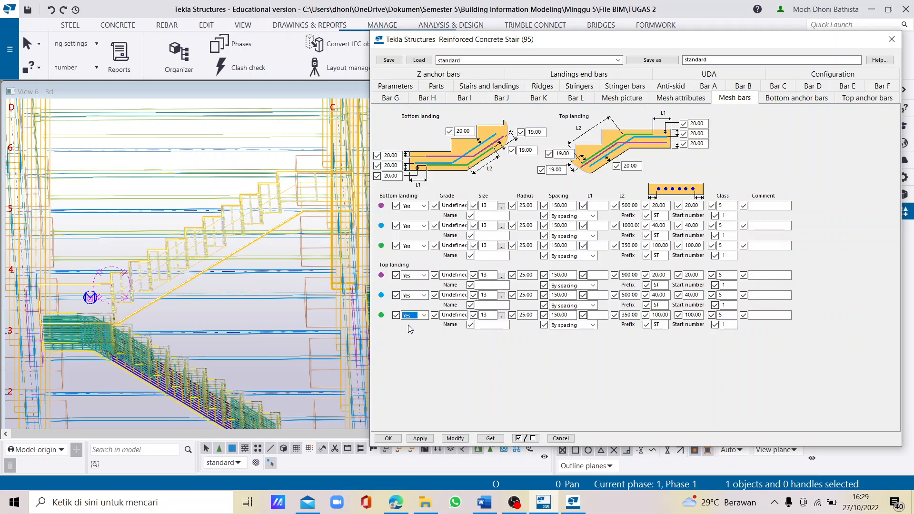
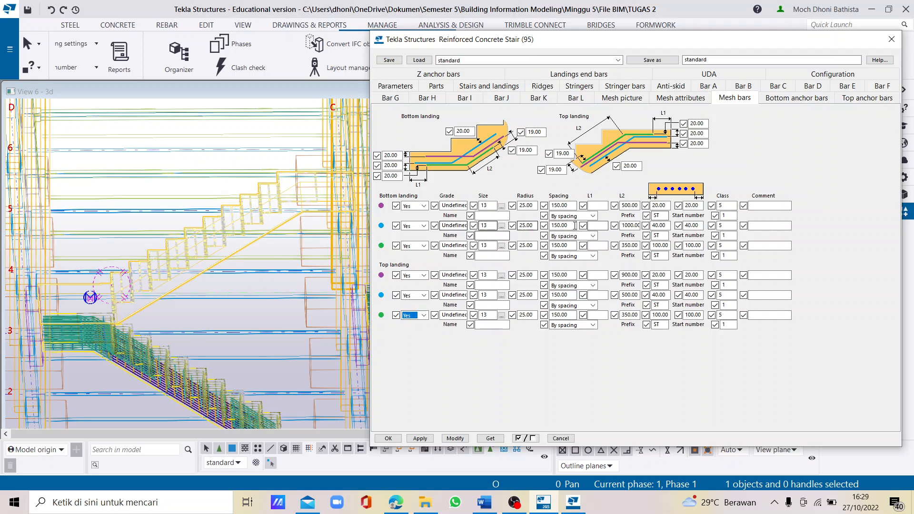
- Enable creation of Rebar B for the upper stair by setting Create to Yes
{"action": "left_click", "coordinate": [629, 225]}
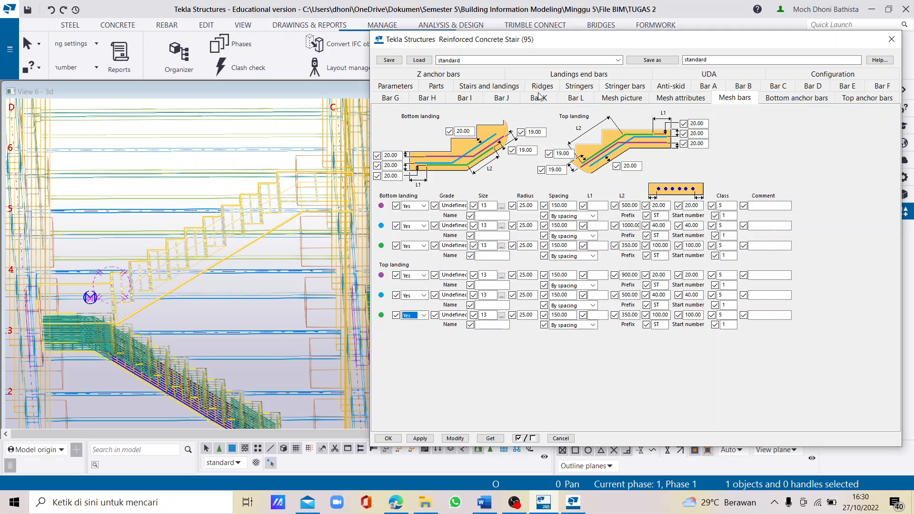
{"action": "left_click", "coordinate": [751, 86]}
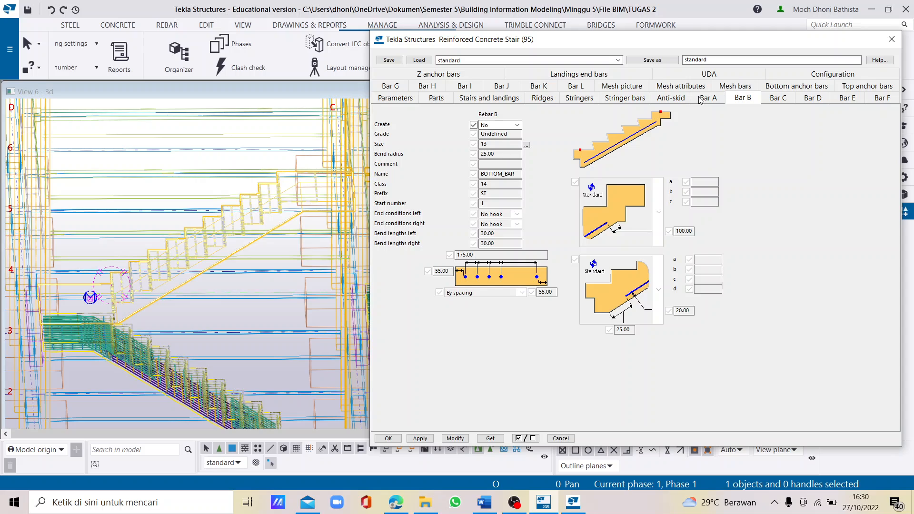
{"action": "left_click", "coordinate": [700, 99]}
{"action": "left_click", "coordinate": [739, 98]}
{"action": "left_click", "coordinate": [498, 125]}
{"action": "left_click", "coordinate": [506, 142]}
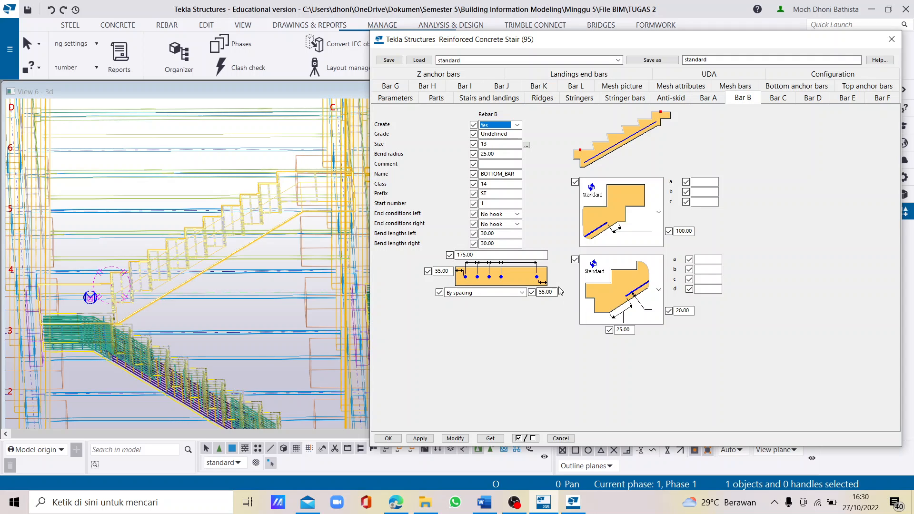
- Consult the Bar B settings in the Word report and set Bar B's length along the slope at the bottom landing to 350 in Tekla Structures
{"action": "left_click", "coordinate": [484, 502]}
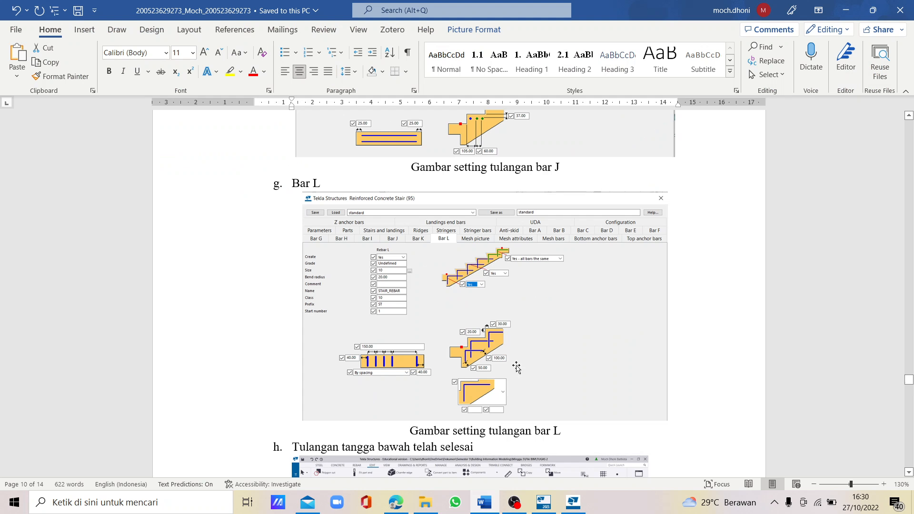
{"action": "scroll", "coordinate": [525, 320], "scroll_direction": "down", "scroll_amount": 15}
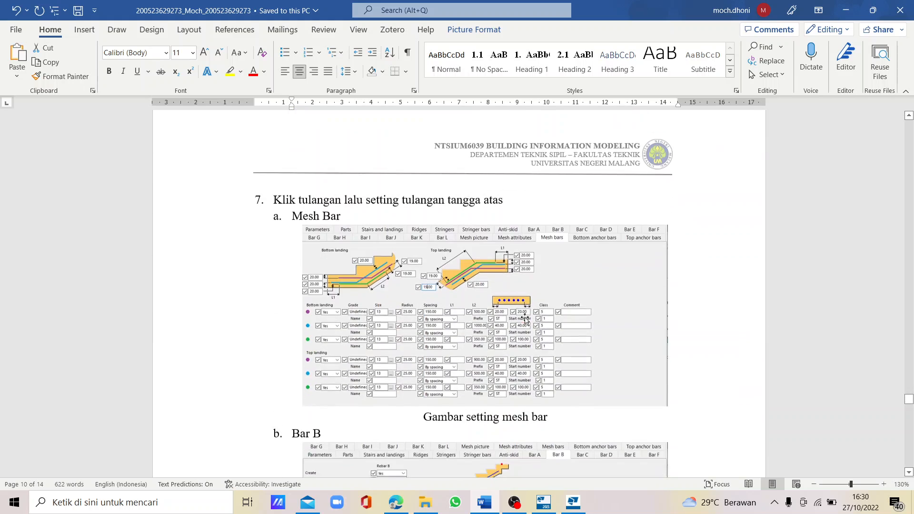
{"action": "scroll", "coordinate": [525, 320], "scroll_direction": "down", "scroll_amount": 8}
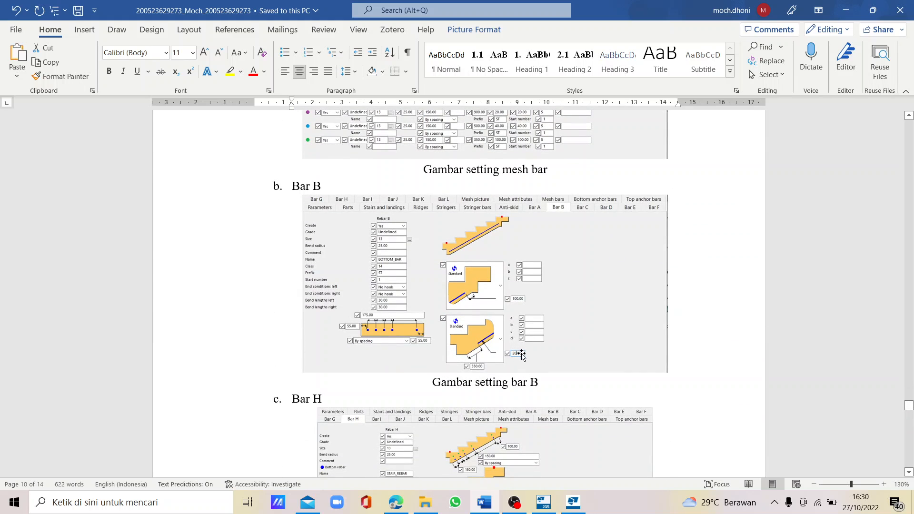
{"action": "scroll", "coordinate": [476, 373], "scroll_direction": "up", "scroll_amount": 2, "text": "ctrl"}
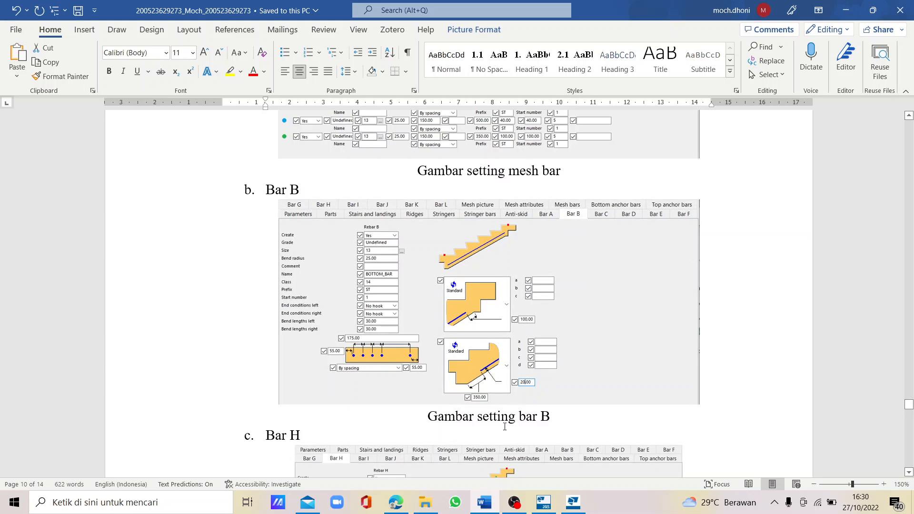
{"action": "left_click", "coordinate": [573, 502]}
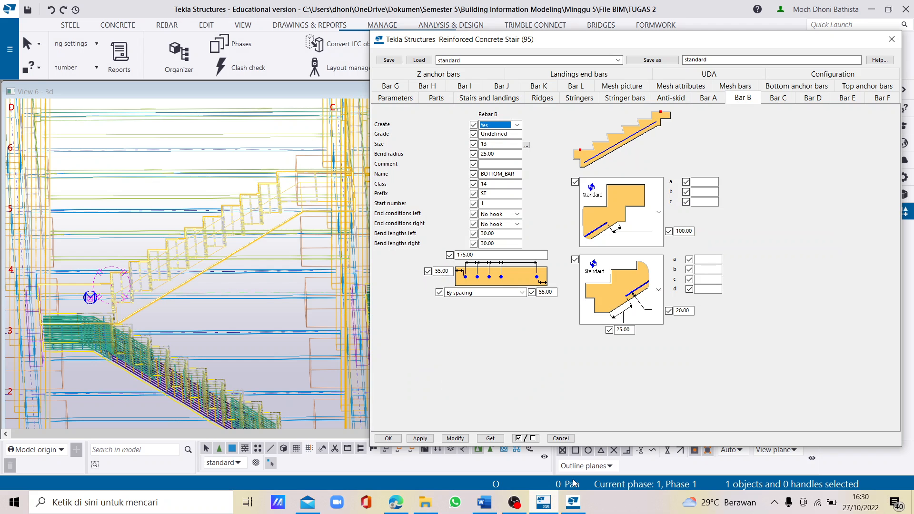
{"action": "double_click", "coordinate": [625, 330]}
{"action": "type", "text": "350"}
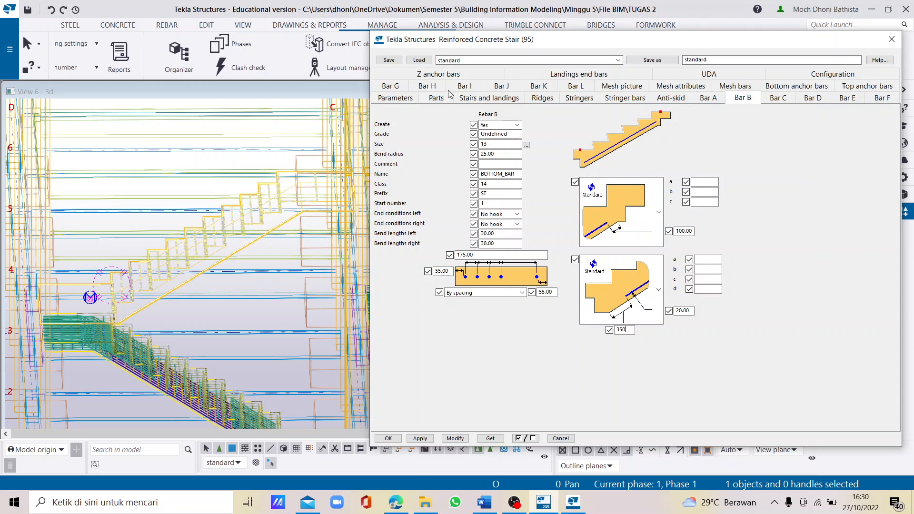
- Set Create to Yes for Rebar H and compare its settings with the Bar H figure in the Word report
{"action": "left_click", "coordinate": [428, 87]}
{"action": "left_click", "coordinate": [517, 125]}
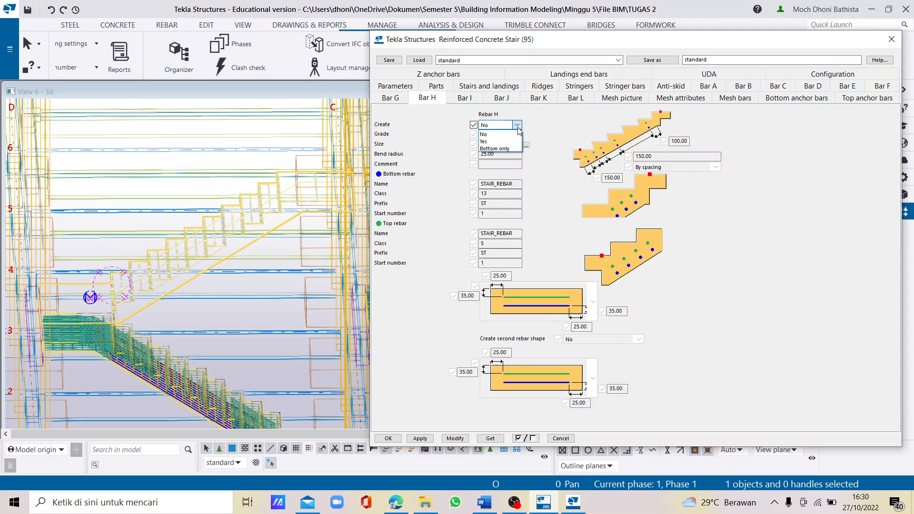
{"action": "left_click", "coordinate": [494, 142]}
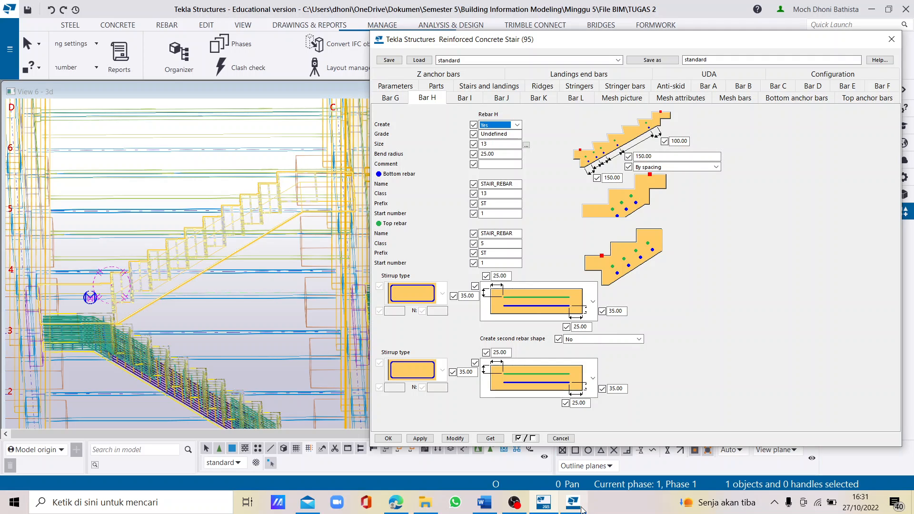
{"action": "left_click", "coordinate": [484, 502]}
{"action": "scroll", "coordinate": [493, 338], "scroll_direction": "down", "scroll_amount": 5}
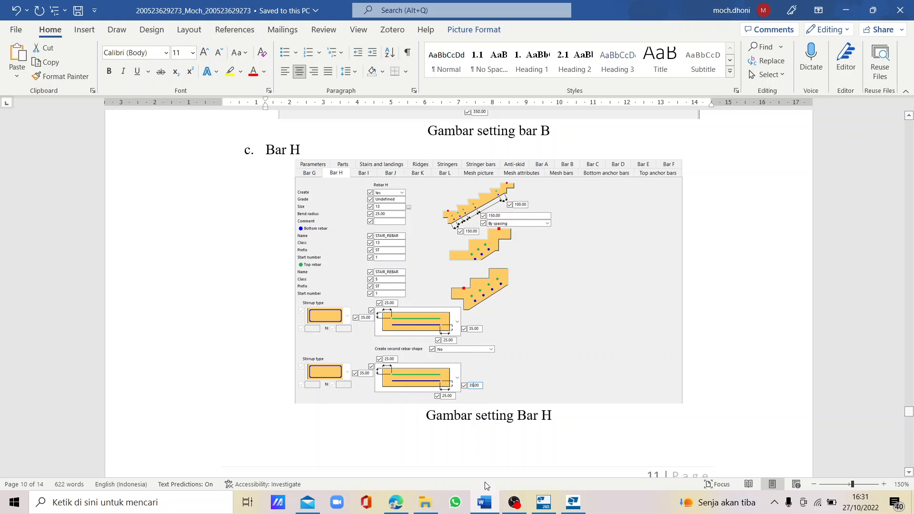
- View the Bar I settings in the report, close the concrete3.exe console window and return to the stair settings in Tekla Structures
{"action": "scroll", "coordinate": [476, 348], "scroll_direction": "down", "scroll_amount": 7}
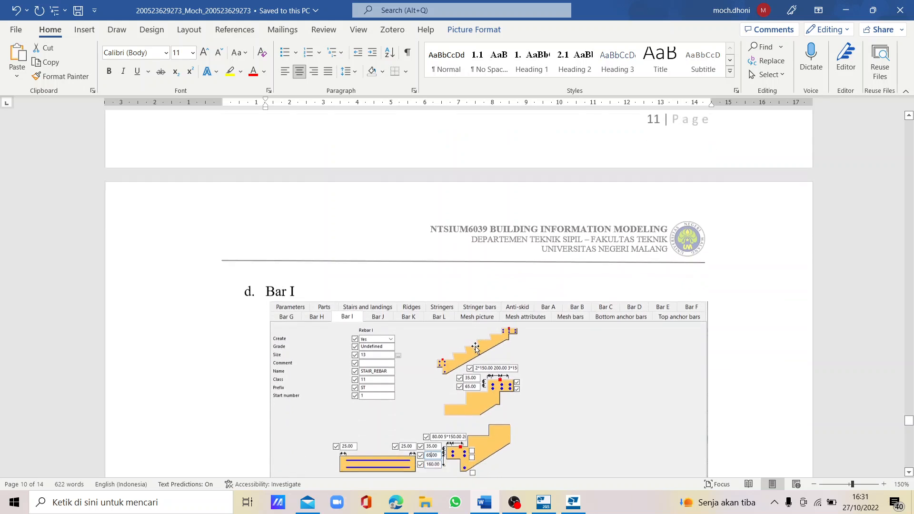
{"action": "scroll", "coordinate": [475, 348], "scroll_direction": "down", "scroll_amount": 2}
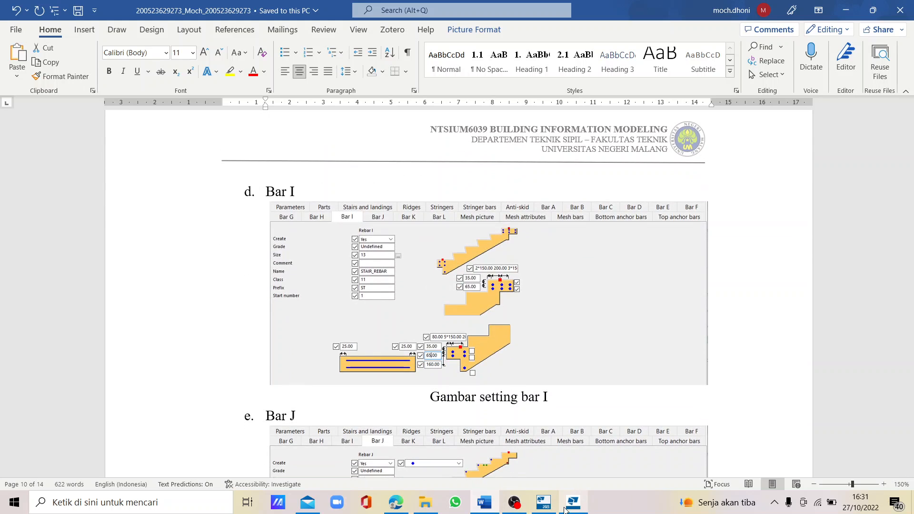
{"action": "left_click", "coordinate": [563, 493]}
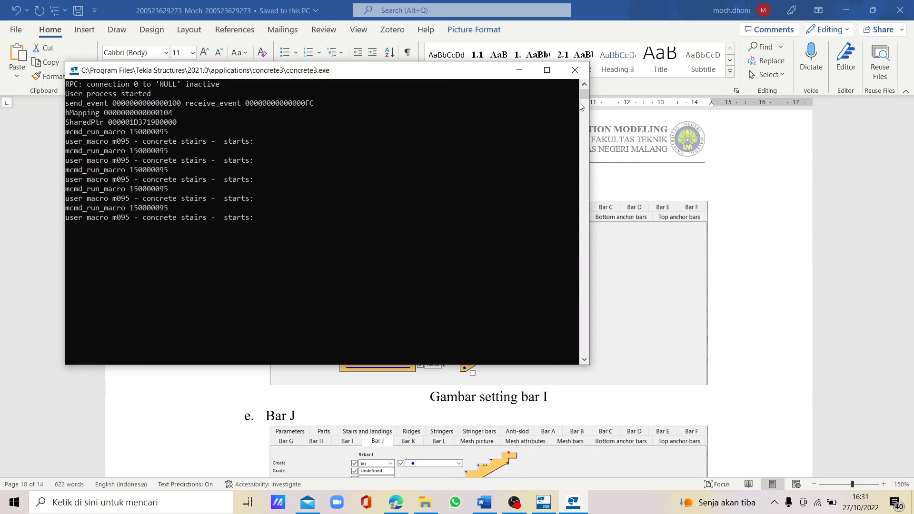
{"action": "left_click", "coordinate": [575, 70]}
{"action": "left_click", "coordinate": [544, 502]}
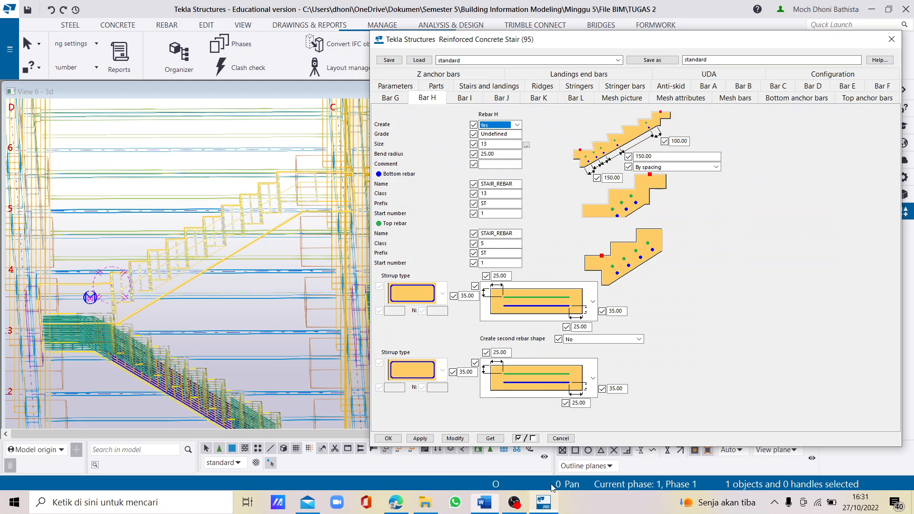
- Set Create to Yes for Rebar I of the upper stair
{"action": "left_click", "coordinate": [470, 99]}
{"action": "left_click", "coordinate": [511, 126]}
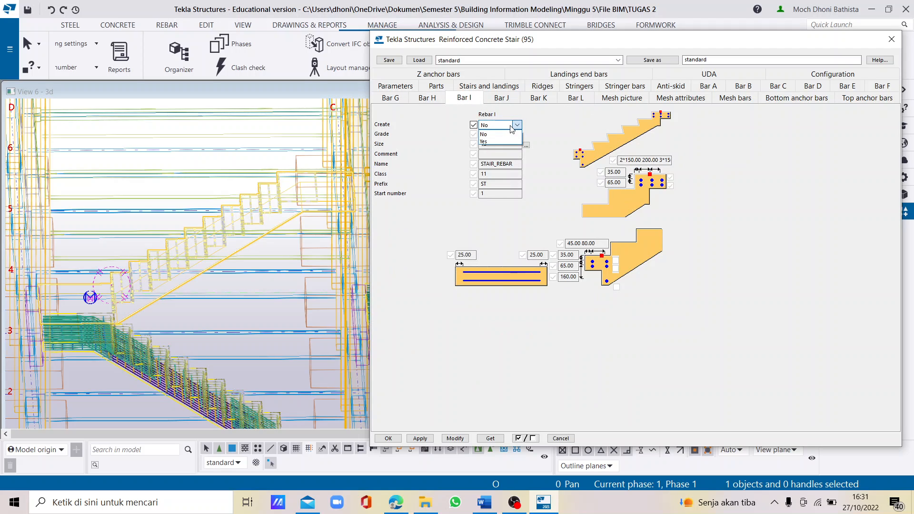
{"action": "left_click", "coordinate": [495, 142]}
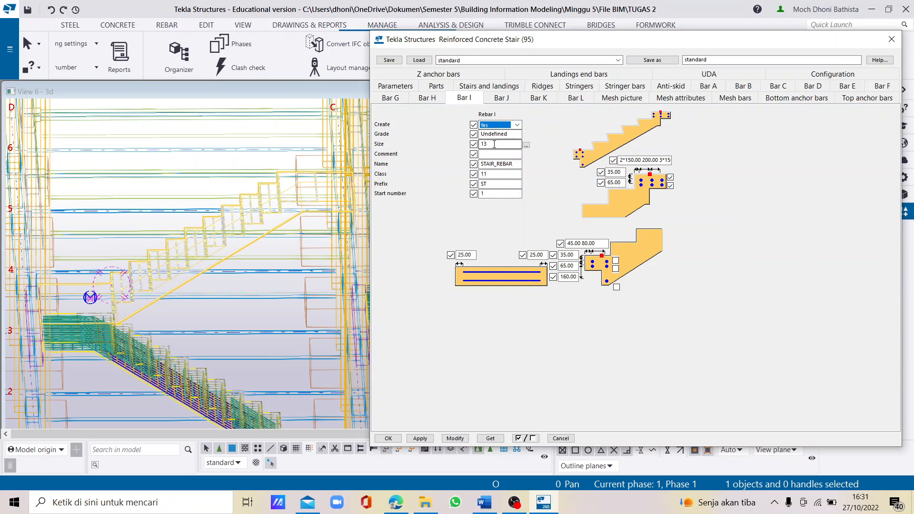
{"action": "left_click", "coordinate": [497, 144]}
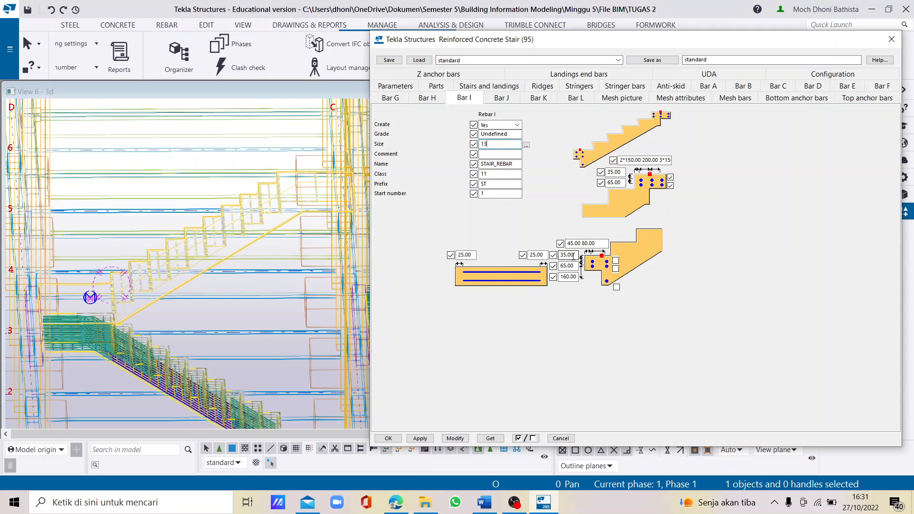
- Set Bar I's bottom landing spacing to 80 5*150 200 and check the Bar I values against the Word report
{"action": "left_click", "coordinate": [484, 502]}
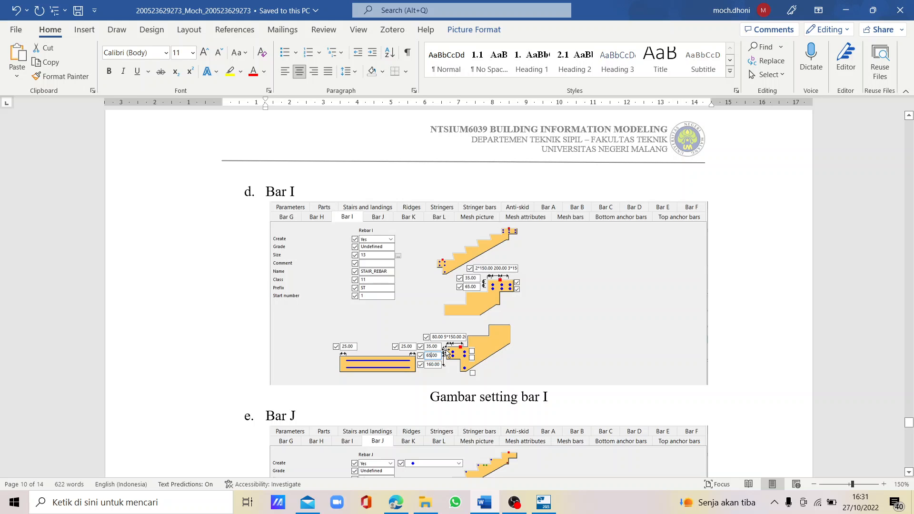
{"action": "left_click", "coordinate": [543, 502]}
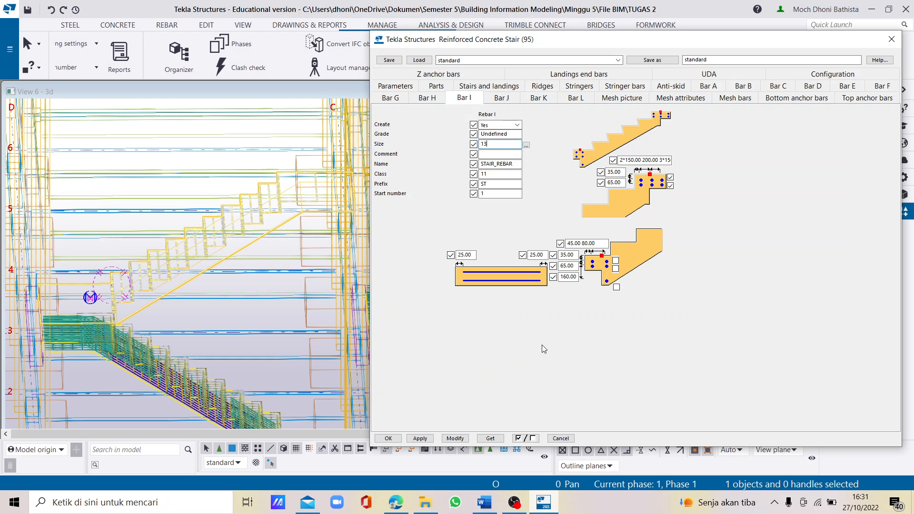
{"action": "left_click_drag", "start_coordinate": [601, 244], "coordinate": [542, 242]}
{"action": "type", "text": "80 5*150 200"}
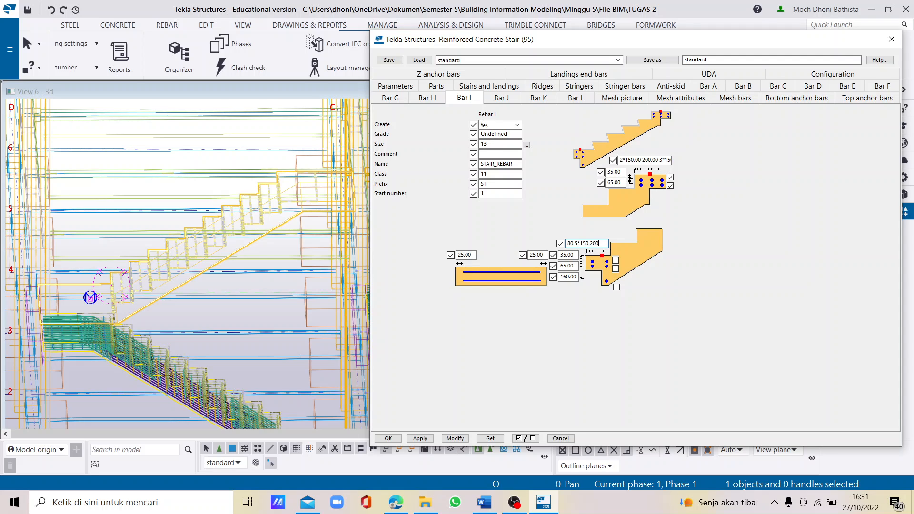
{"action": "left_click", "coordinate": [485, 502]}
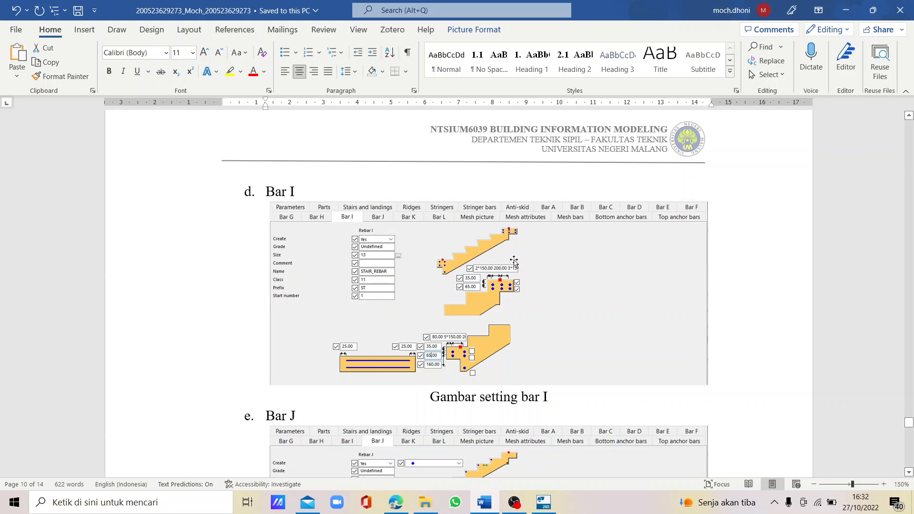
{"action": "left_click", "coordinate": [544, 502]}
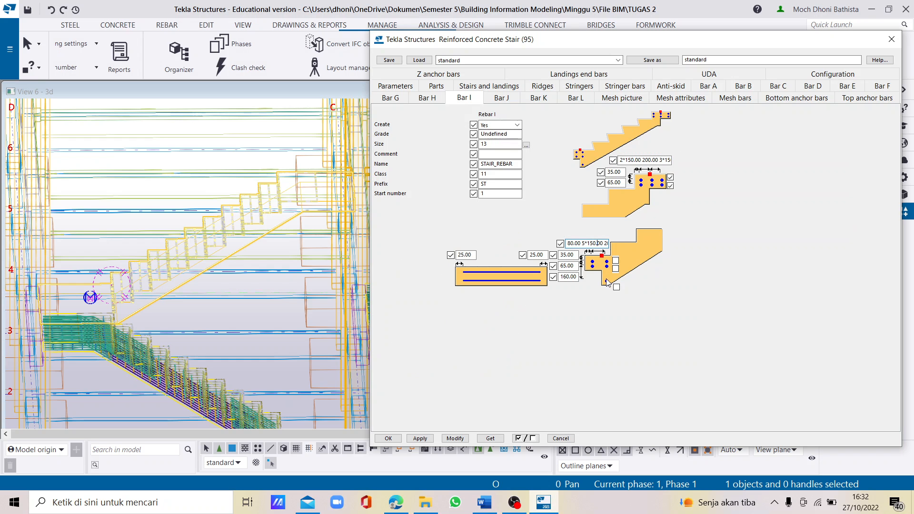
{"action": "left_click", "coordinate": [638, 160]}
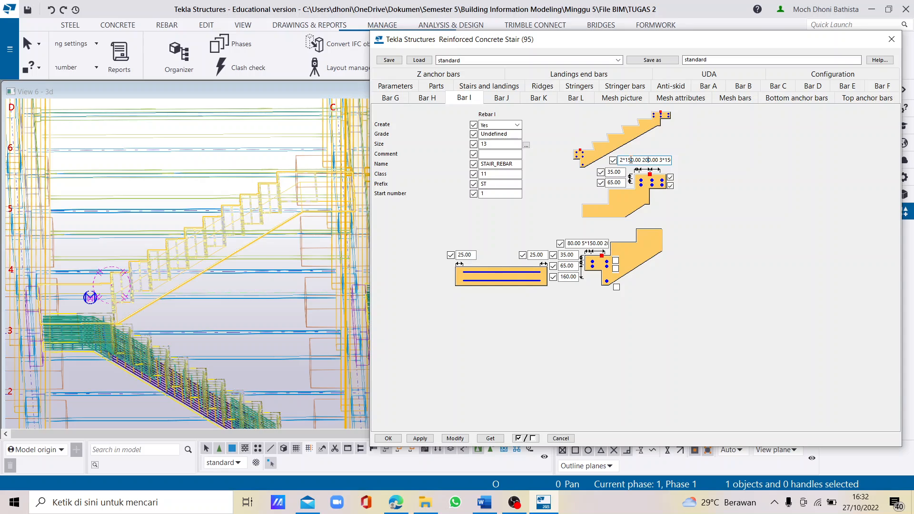
- Enable creation of Rebar J for the upper stair, keeping the blue-dot bar option
{"action": "left_click", "coordinate": [495, 98]}
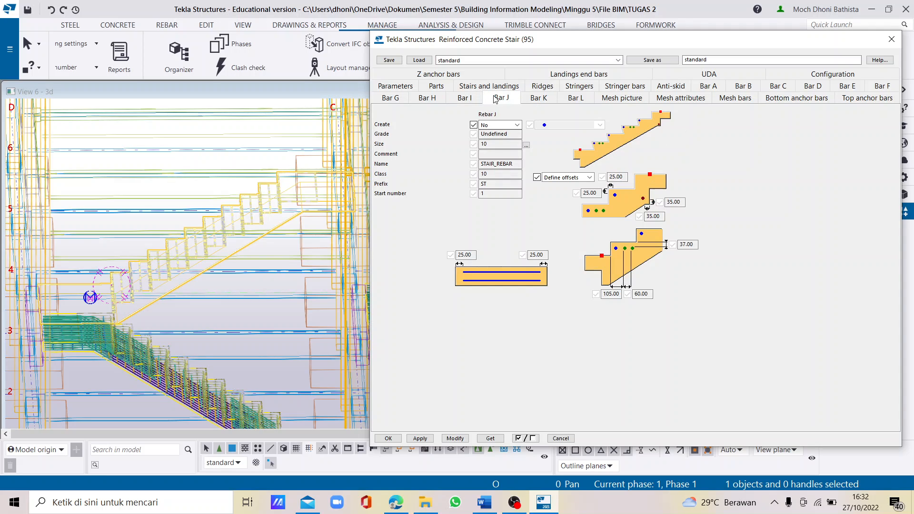
{"action": "left_click", "coordinate": [517, 126]}
{"action": "left_click", "coordinate": [600, 125]}
{"action": "left_click", "coordinate": [600, 125]}
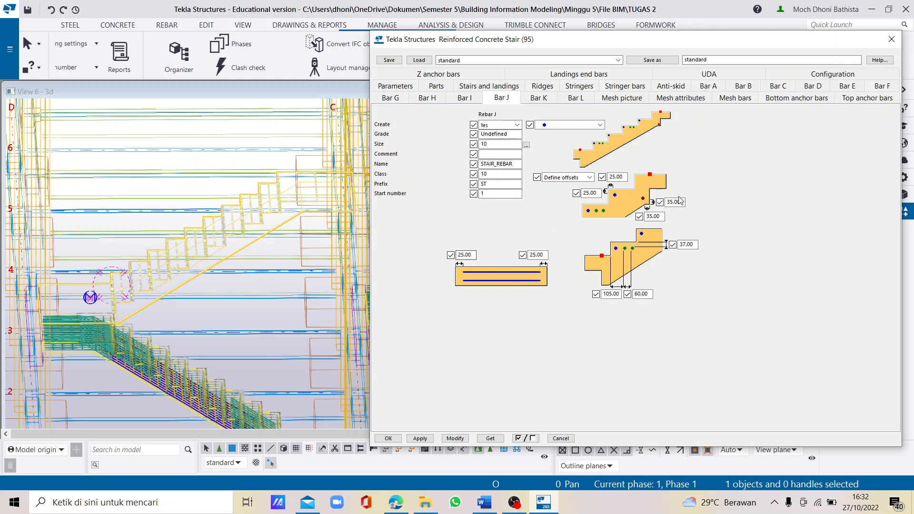
- Set both of Bar J's offsets at the step nosing to 45, following the Bar J figure in the Word report
{"action": "left_click", "coordinate": [490, 504]}
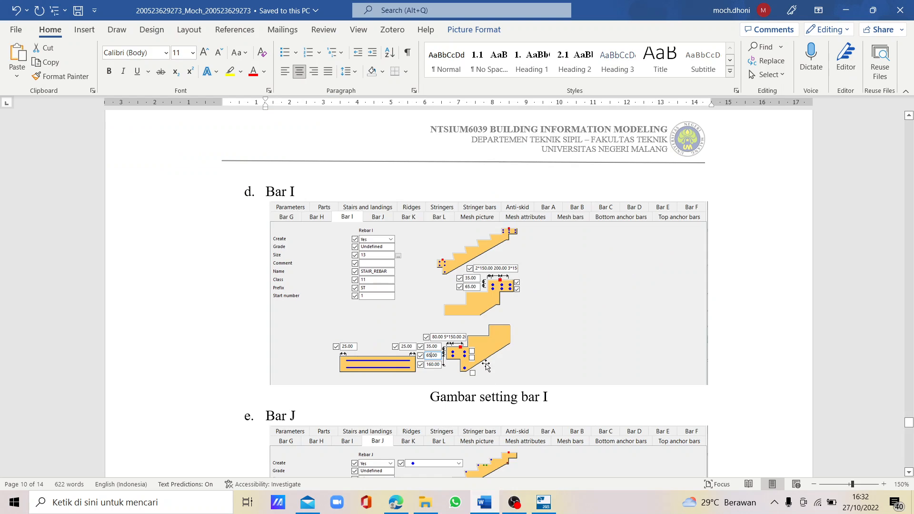
{"action": "scroll", "coordinate": [490, 347], "scroll_direction": "down", "scroll_amount": 3}
{"action": "scroll", "coordinate": [459, 348], "scroll_direction": "down", "scroll_amount": 1}
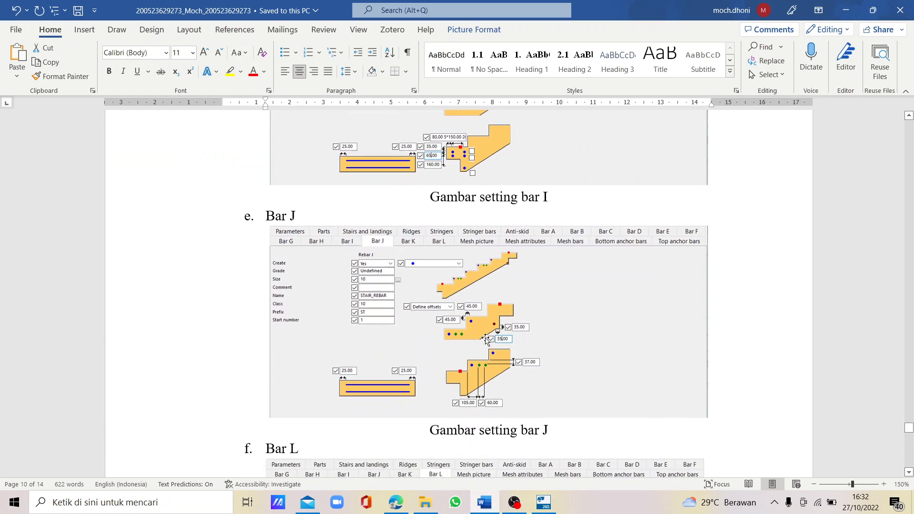
{"action": "left_click", "coordinate": [543, 502]}
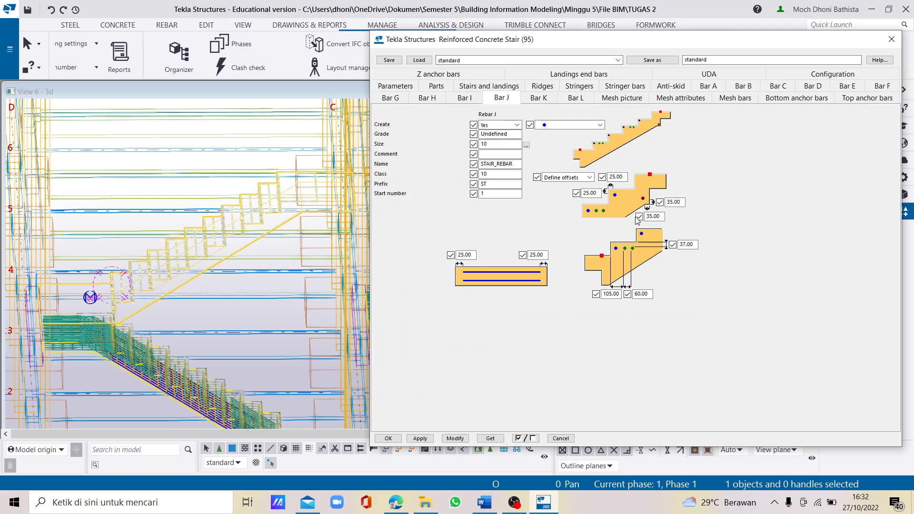
{"action": "double_click", "coordinate": [617, 177]}
{"action": "type", "text": "45"}
{"action": "double_click", "coordinate": [598, 193]}
{"action": "type", "text": "45"}
{"action": "left_click", "coordinate": [487, 501]}
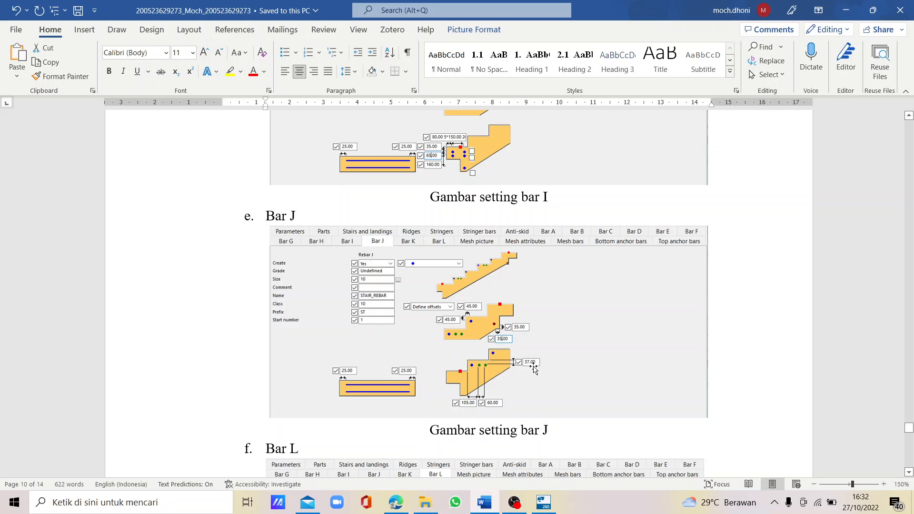
{"action": "left_click", "coordinate": [541, 500]}
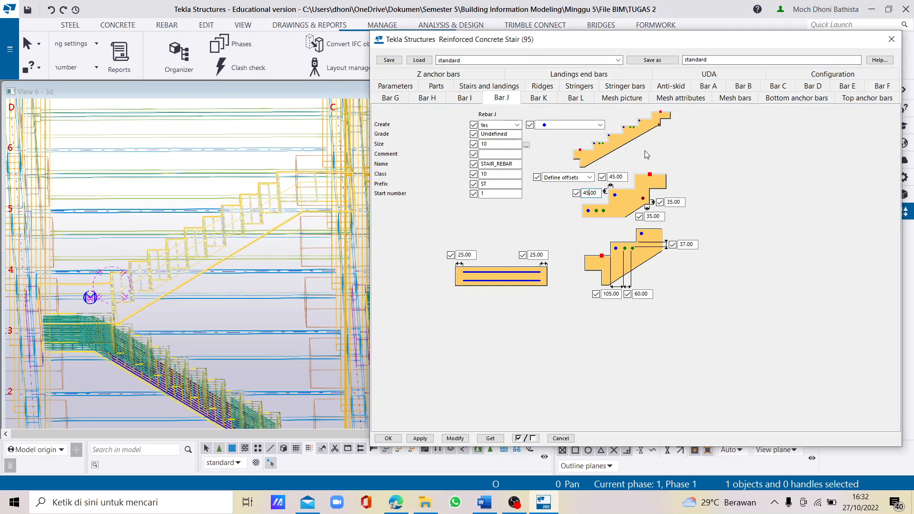
- Set Create to Yes for Rebar L of the upper stair
{"action": "left_click", "coordinate": [572, 97]}
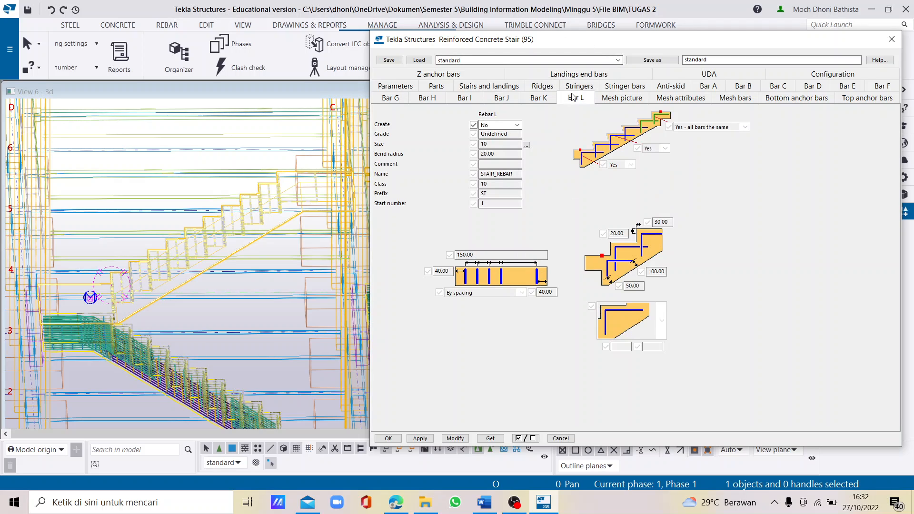
{"action": "left_click", "coordinate": [517, 124]}
{"action": "left_click", "coordinate": [498, 140]}
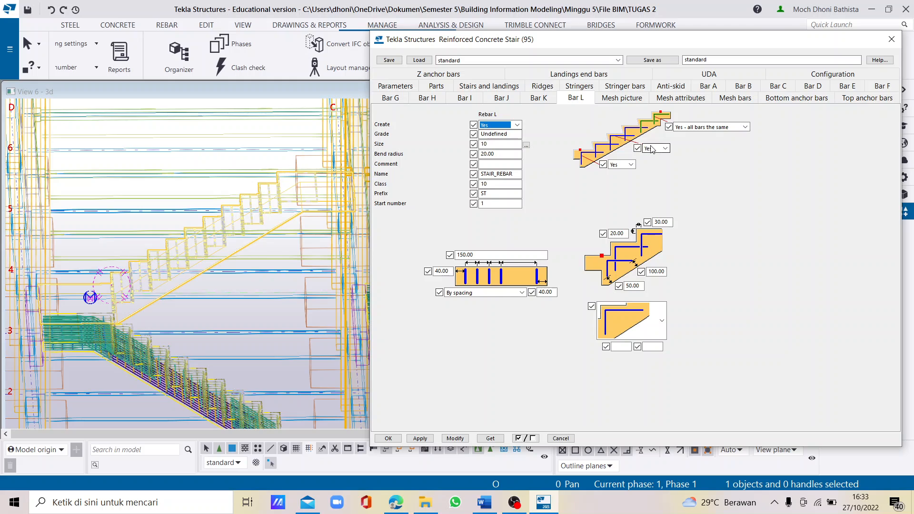
{"action": "left_click", "coordinate": [515, 143]}
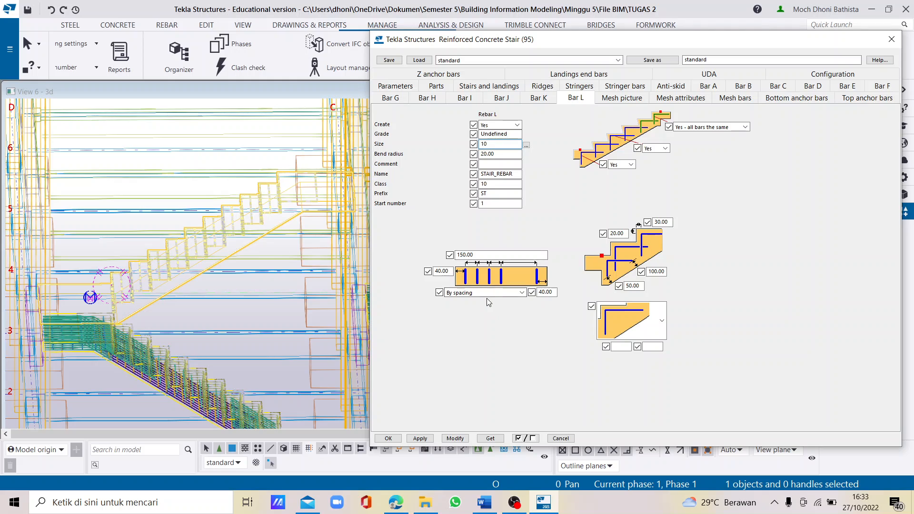
- Set both of Bar L's side edge distances to 30, following the Bar L figure in the Word report
{"action": "left_click_drag", "start_coordinate": [487, 255], "coordinate": [465, 256]}
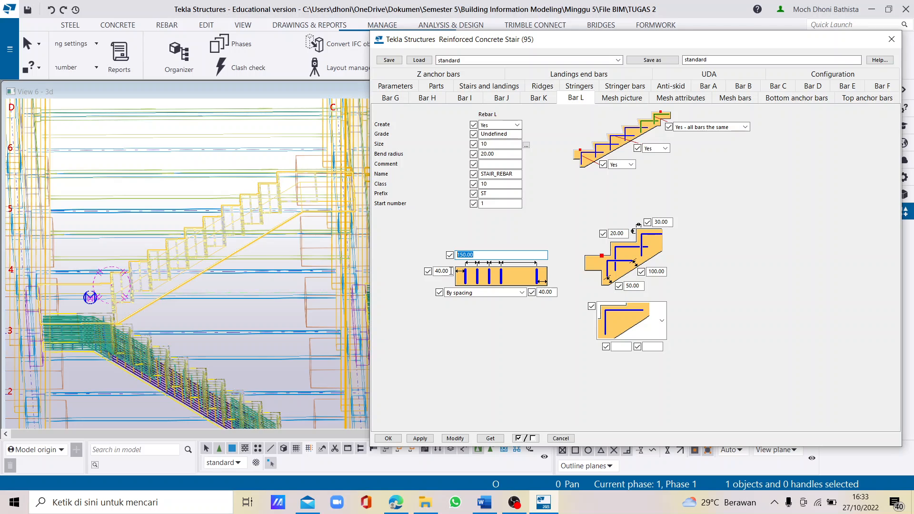
{"action": "left_click", "coordinate": [485, 503]}
{"action": "scroll", "coordinate": [448, 359], "scroll_direction": "down", "scroll_amount": 4}
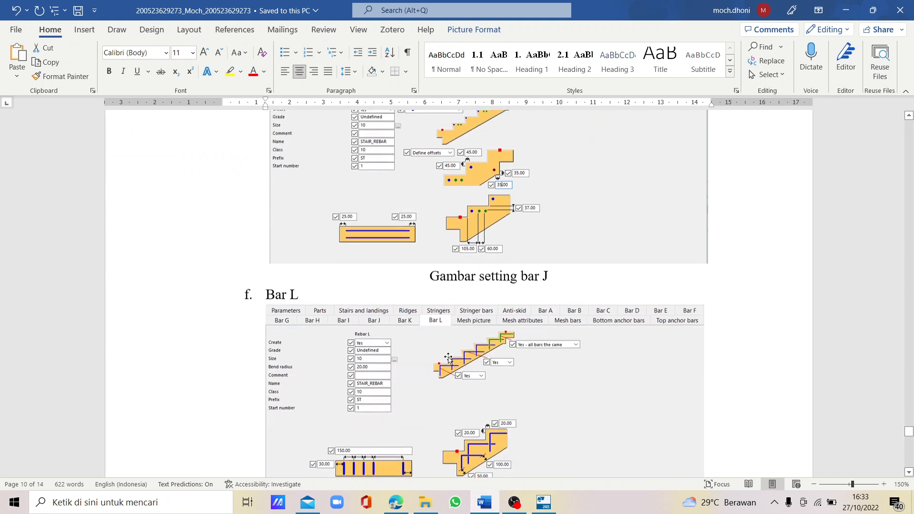
{"action": "scroll", "coordinate": [449, 359], "scroll_direction": "down", "scroll_amount": 4}
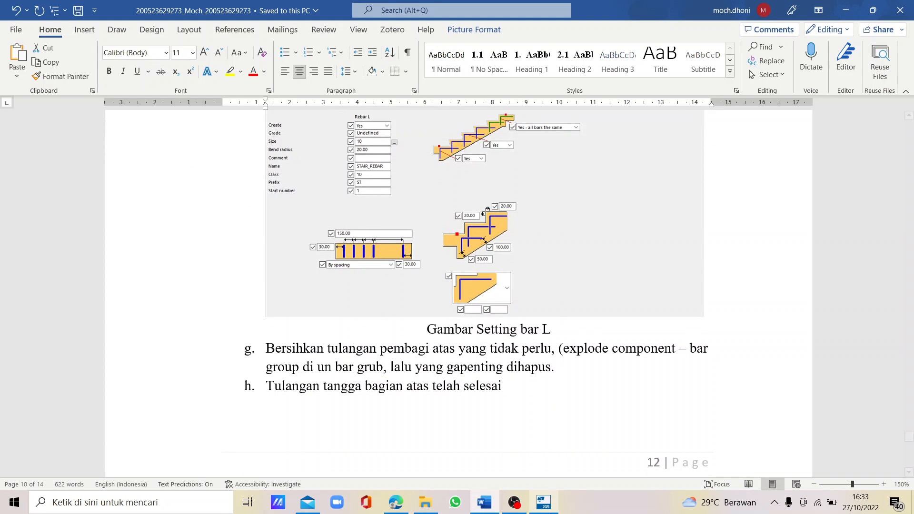
{"action": "left_click", "coordinate": [543, 502]}
{"action": "left_click_drag", "start_coordinate": [447, 270], "coordinate": [415, 270]}
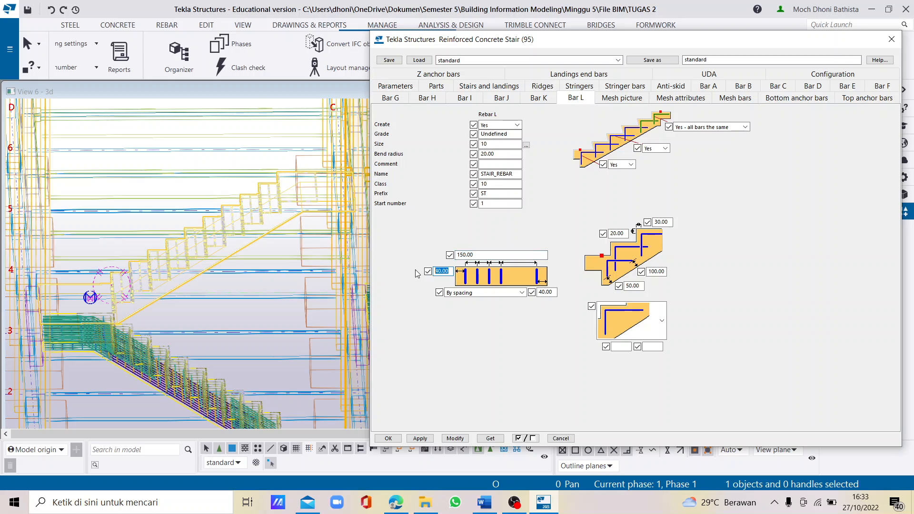
{"action": "type", "text": "30"}
{"action": "left_click_drag", "start_coordinate": [553, 293], "coordinate": [519, 291]}
{"action": "type", "text": "30"}
- Set Bar L's upper horizontal offset at the step nosing to 20, check it against the Word report, and apply the settings to the upper stair
{"action": "left_click_drag", "start_coordinate": [669, 222], "coordinate": [612, 227]}
{"action": "type", "text": "20"}
{"action": "left_click", "coordinate": [497, 498]}
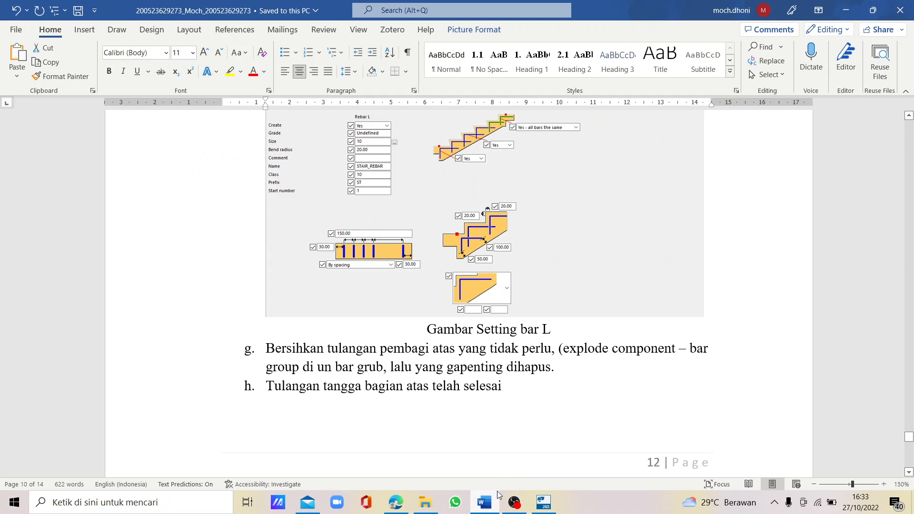
{"action": "left_click", "coordinate": [543, 502]}
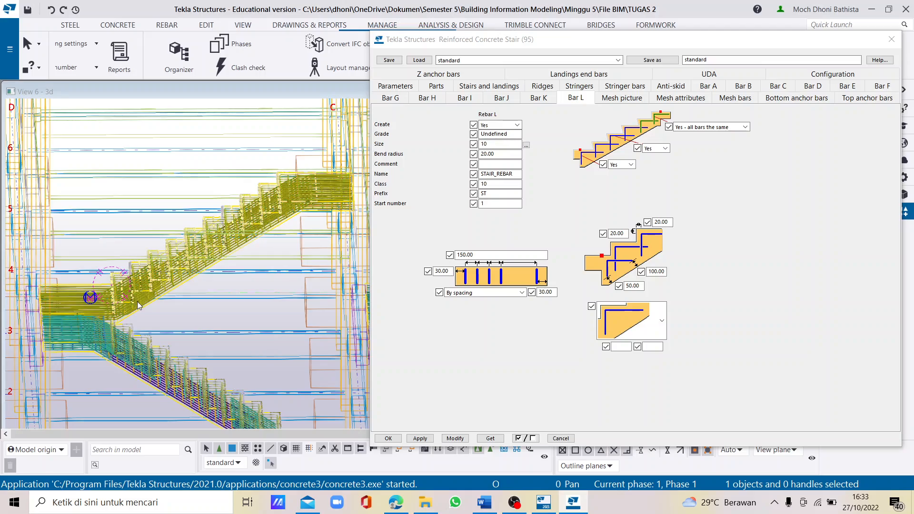
- Inspect the upper stair's generated reinforcement from several sides, including its junction with the lower flight's landing
{"action": "scroll", "coordinate": [138, 307], "scroll_direction": "up", "scroll_amount": 1}
{"action": "middle_click_drag", "start_coordinate": [139, 311], "coordinate": [324, 324], "text": "ctrl"}
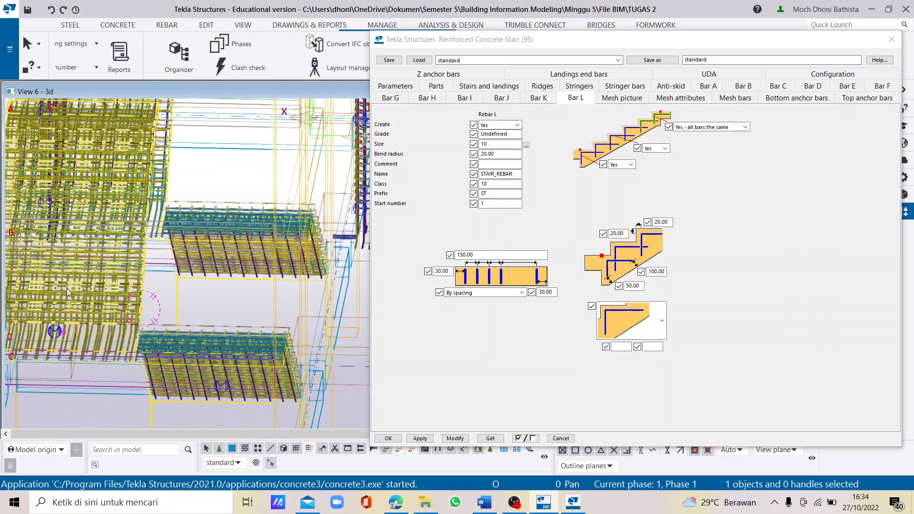
{"action": "middle_click_drag", "start_coordinate": [67, 288], "coordinate": [248, 316], "text": "ctrl"}
{"action": "scroll", "coordinate": [87, 324], "scroll_direction": "up", "scroll_amount": 5}
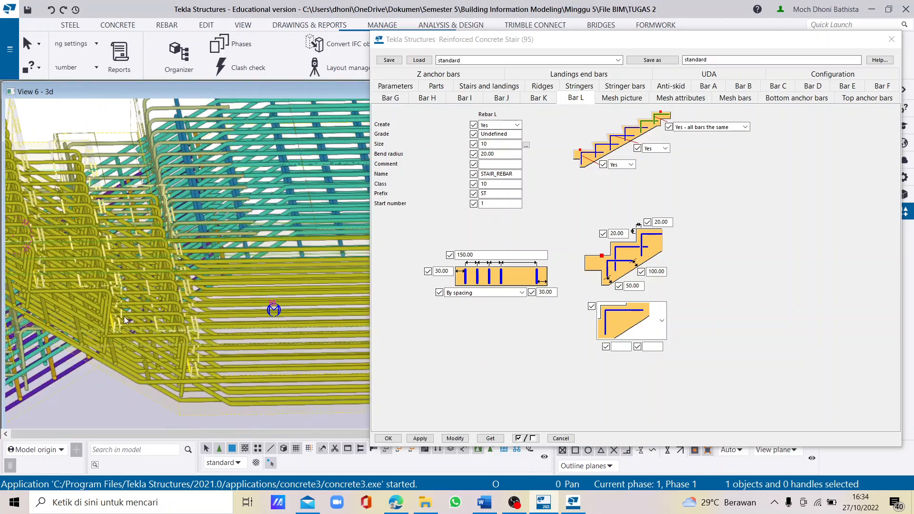
{"action": "middle_click_drag", "start_coordinate": [156, 317], "coordinate": [310, 315], "text": "ctrl"}
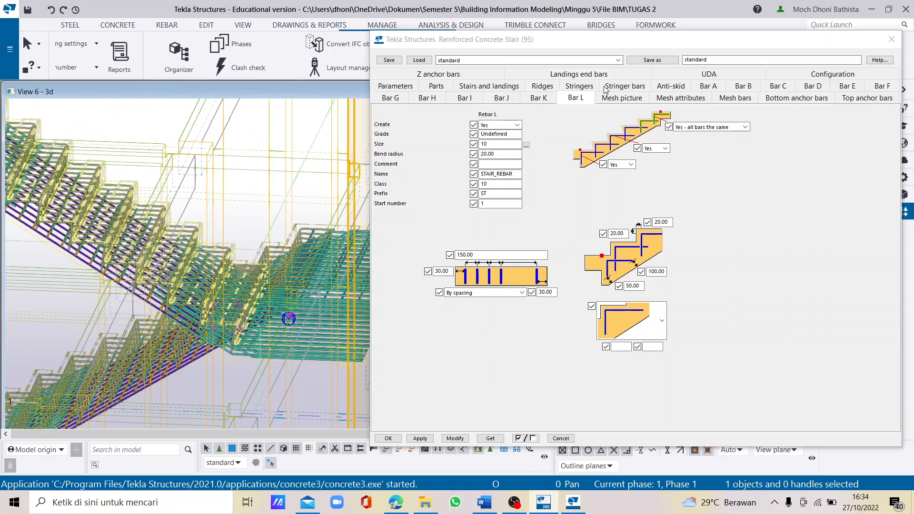
- Review Bar I's landing offsets and examine the distribution bars along the upper flight in the 3D model
{"action": "left_click", "coordinate": [545, 97]}
{"action": "left_click", "coordinate": [482, 97]}
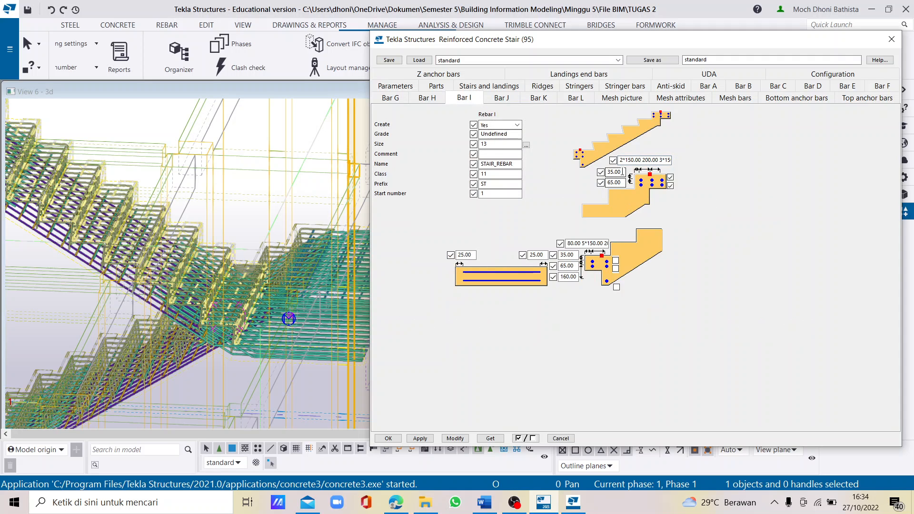
{"action": "left_click", "coordinate": [613, 172]}
{"action": "left_click_drag", "start_coordinate": [618, 183], "coordinate": [603, 184]}
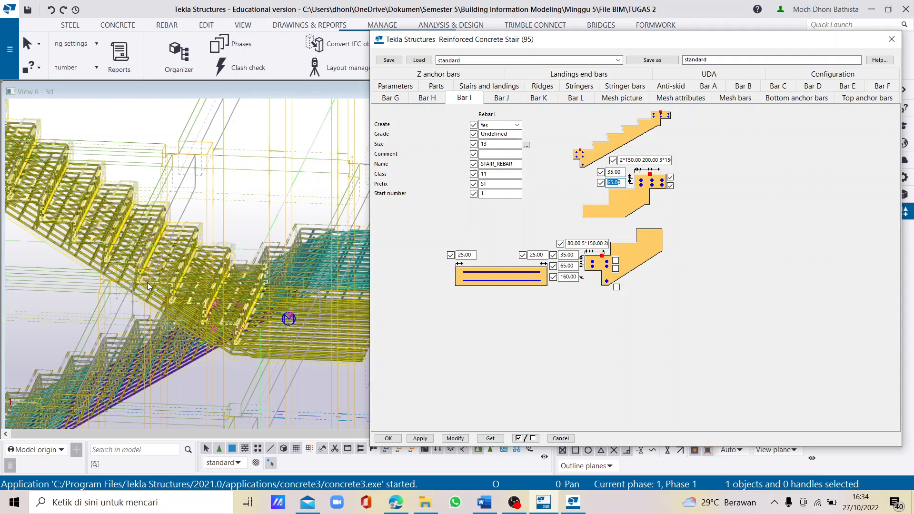
{"action": "scroll", "coordinate": [158, 282], "scroll_direction": "down", "scroll_amount": 2}
{"action": "scroll", "coordinate": [258, 279], "scroll_direction": "up", "scroll_amount": 6}
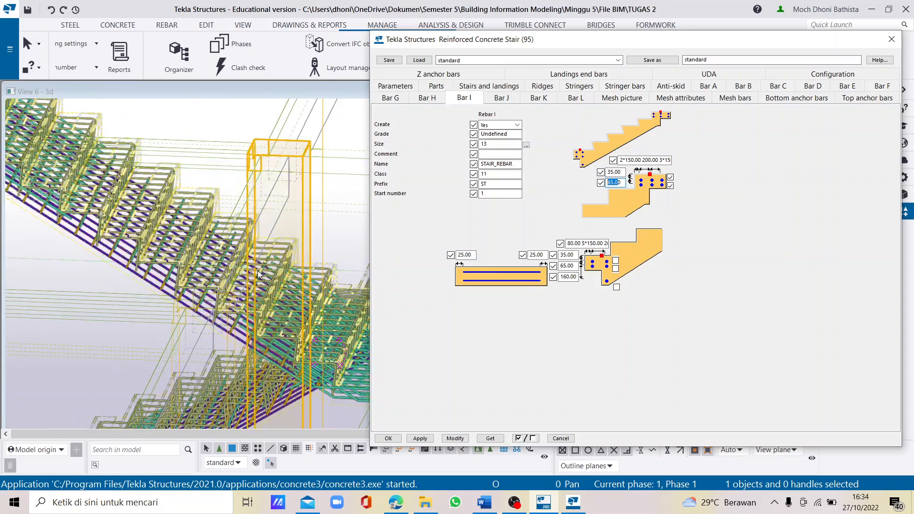
{"action": "mouse_move", "coordinate": [268, 302]}
{"action": "middle_mouse_down"}
{"action": "mouse_move", "coordinate": [255, 325]}
{"action": "mouse_move", "coordinate": [250, 283]}
{"action": "mouse_move", "coordinate": [128, 287]}
{"action": "mouse_move", "coordinate": [252, 299]}
{"action": "middle_mouse_up"}
{"action": "scroll", "coordinate": [249, 301], "scroll_direction": "up", "scroll_amount": 2}
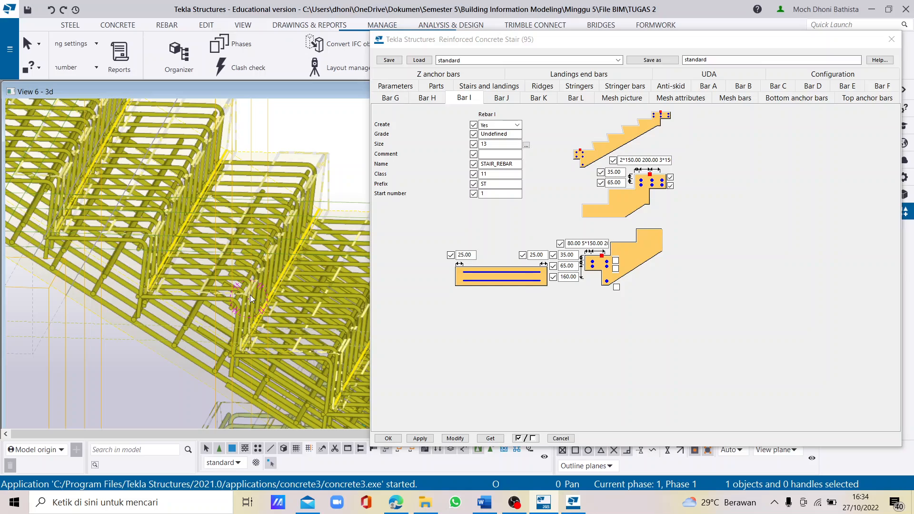
{"action": "middle_click_drag", "start_coordinate": [250, 295], "coordinate": [224, 275], "text": "ctrl"}
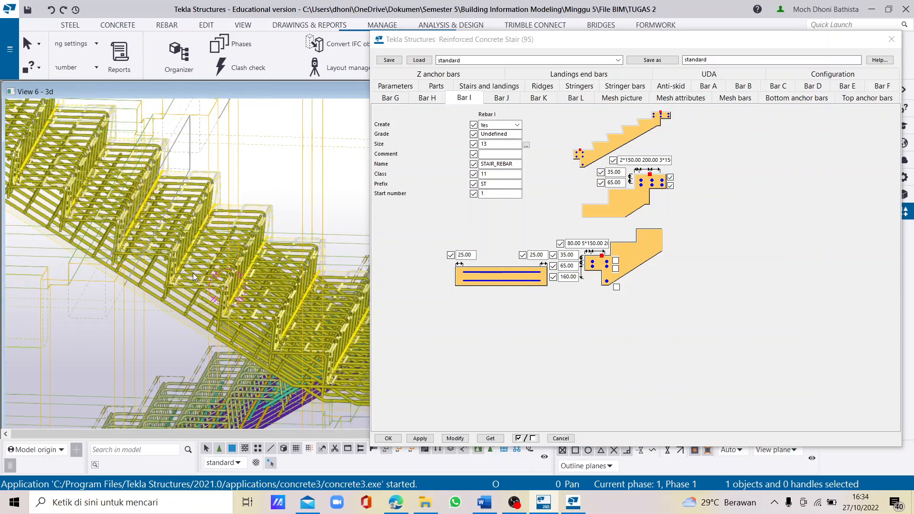
{"action": "scroll", "coordinate": [200, 280], "scroll_direction": "down", "scroll_amount": 3}
{"action": "scroll", "coordinate": [185, 245], "scroll_direction": "up", "scroll_amount": 5}
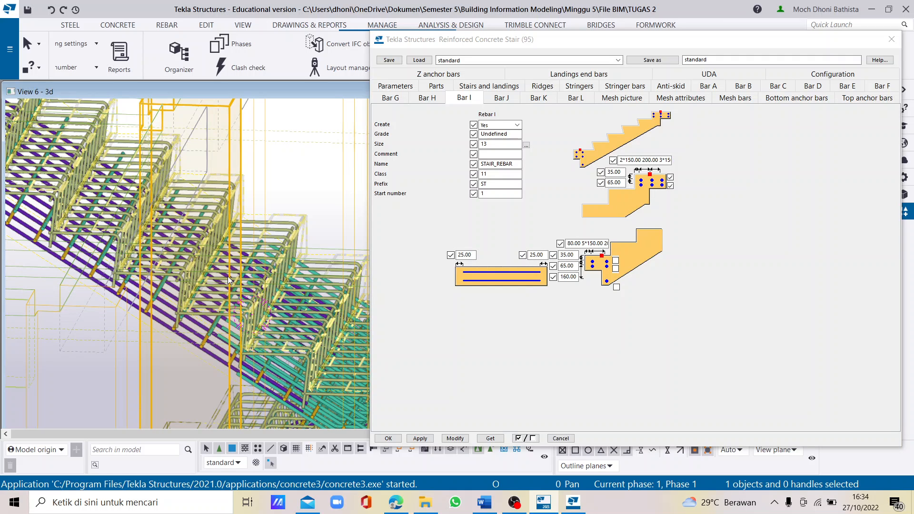
{"action": "scroll", "coordinate": [228, 276], "scroll_direction": "down", "scroll_amount": 5}
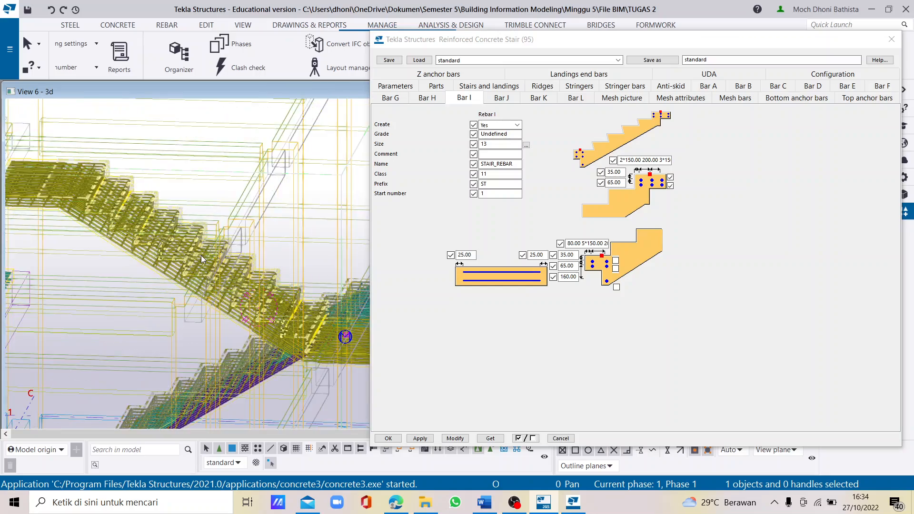
{"action": "scroll", "coordinate": [201, 256], "scroll_direction": "down", "scroll_amount": 5}
{"action": "scroll", "coordinate": [203, 267], "scroll_direction": "up", "scroll_amount": 4}
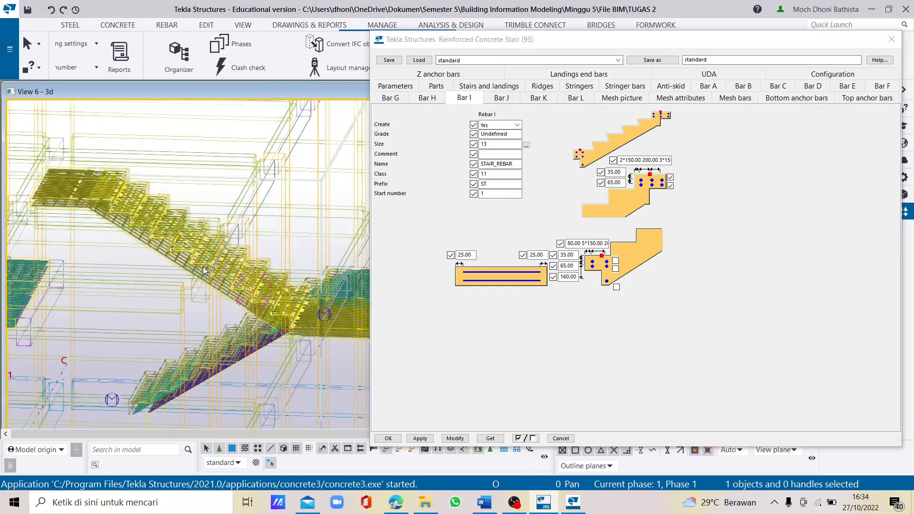
- Explode the upper stair's component and close the Reinforced Concrete Stair (95) settings
{"action": "scroll", "coordinate": [203, 267], "scroll_direction": "up", "scroll_amount": 1}
{"action": "middle_click_drag", "start_coordinate": [250, 280], "coordinate": [156, 335], "text": "ctrl"}
{"action": "scroll", "coordinate": [96, 338], "scroll_direction": "up", "scroll_amount": 5}
{"action": "right_click", "coordinate": [159, 334]}
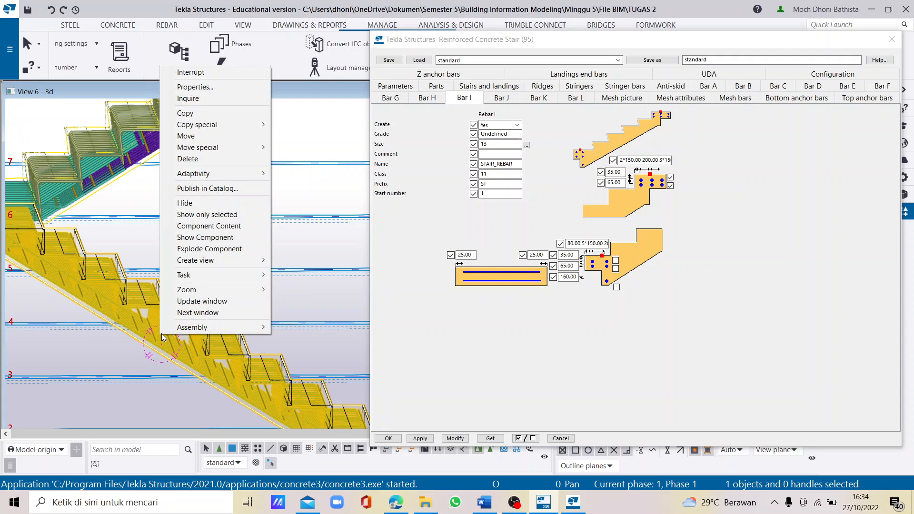
{"action": "left_click", "coordinate": [212, 250]}
{"action": "middle_click_drag", "start_coordinate": [211, 250], "coordinate": [175, 338], "text": "ctrl"}
{"action": "scroll", "coordinate": [175, 338], "scroll_direction": "up", "scroll_amount": 5}
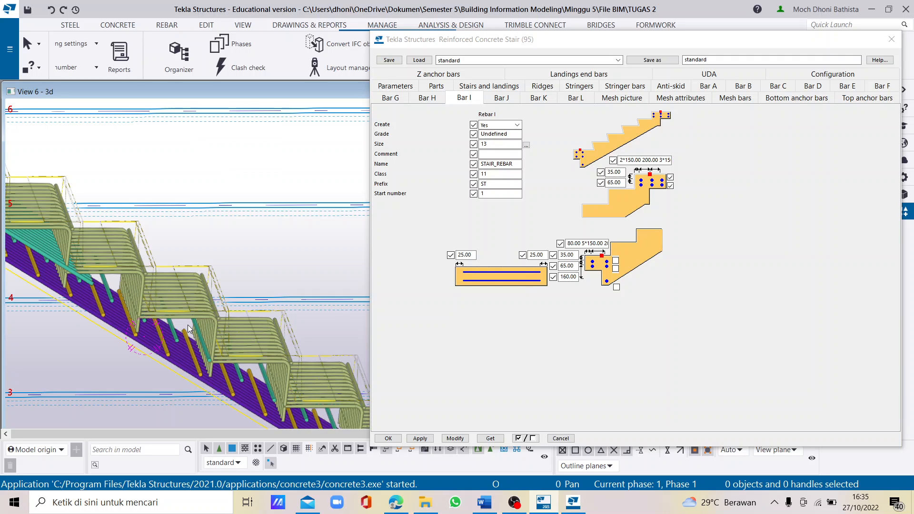
{"action": "left_click", "coordinate": [188, 325]}
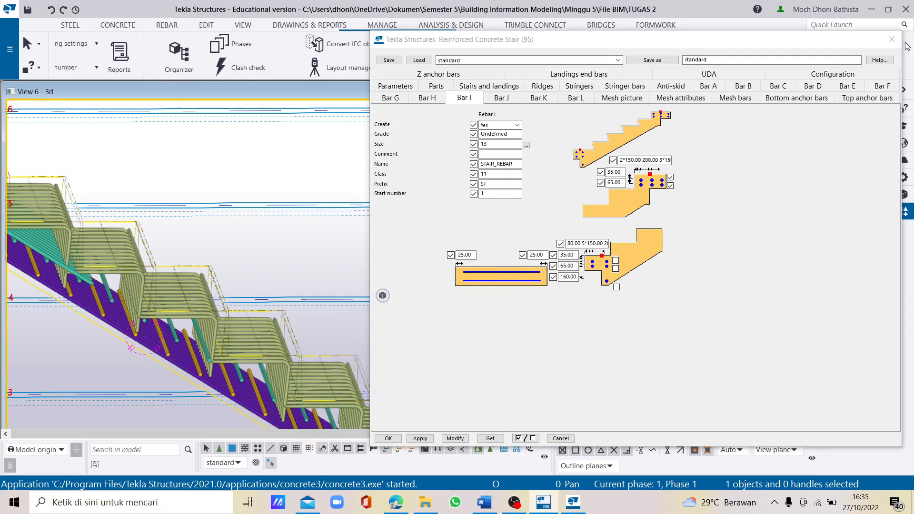
{"action": "left_click", "coordinate": [891, 39]}
- Ungroup the upper layer of distribution bars in the upper flight into individual bars
{"action": "left_click", "coordinate": [168, 26]}
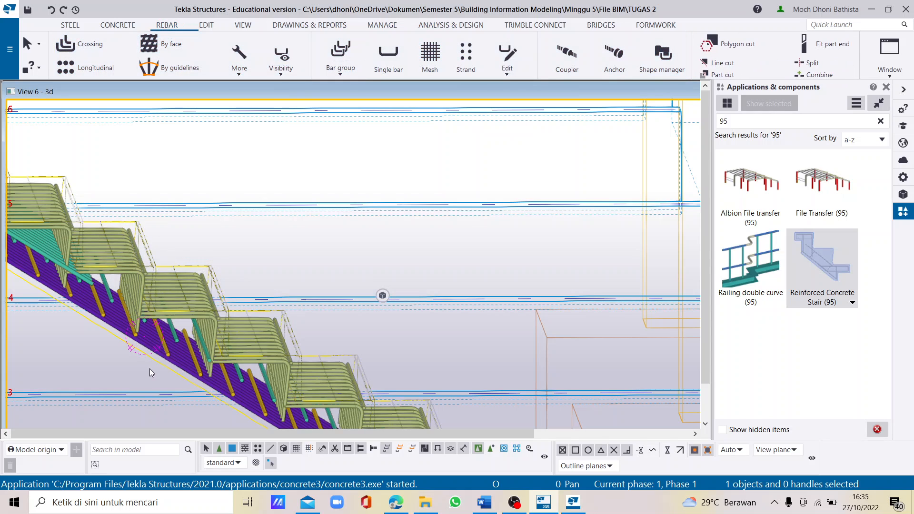
{"action": "scroll", "coordinate": [149, 369], "scroll_direction": "up", "scroll_amount": 4}
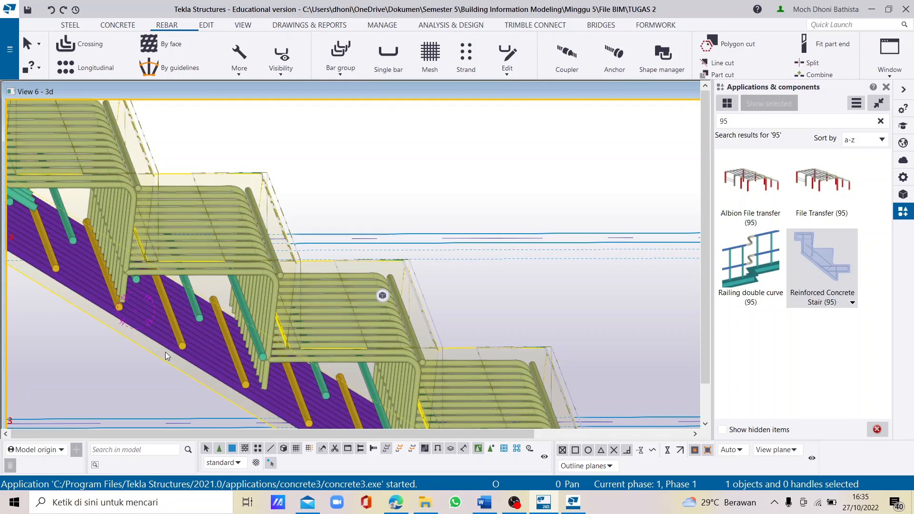
{"action": "left_click", "coordinate": [195, 315]}
{"action": "left_click", "coordinate": [508, 72]}
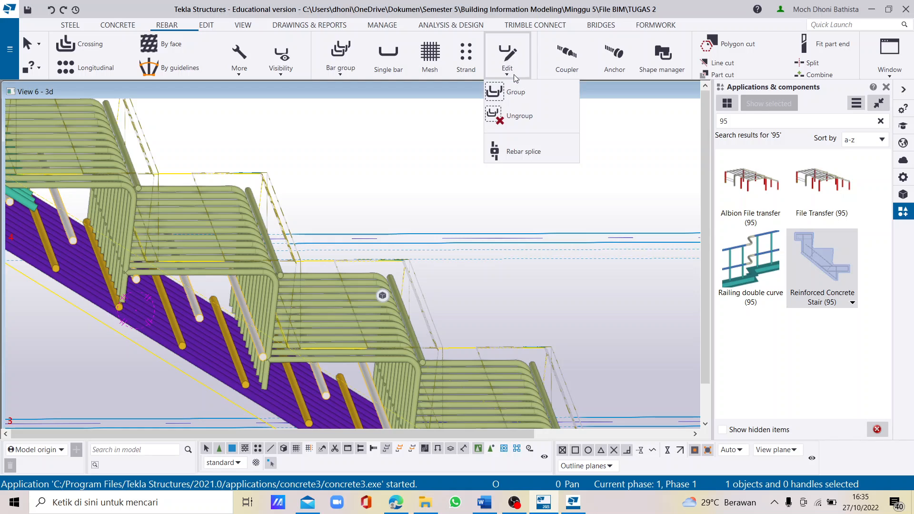
{"action": "left_click", "coordinate": [508, 117]}
{"action": "scroll", "coordinate": [471, 170], "scroll_direction": "down", "scroll_amount": 2}
{"action": "scroll", "coordinate": [236, 187], "scroll_direction": "up", "scroll_amount": 4}
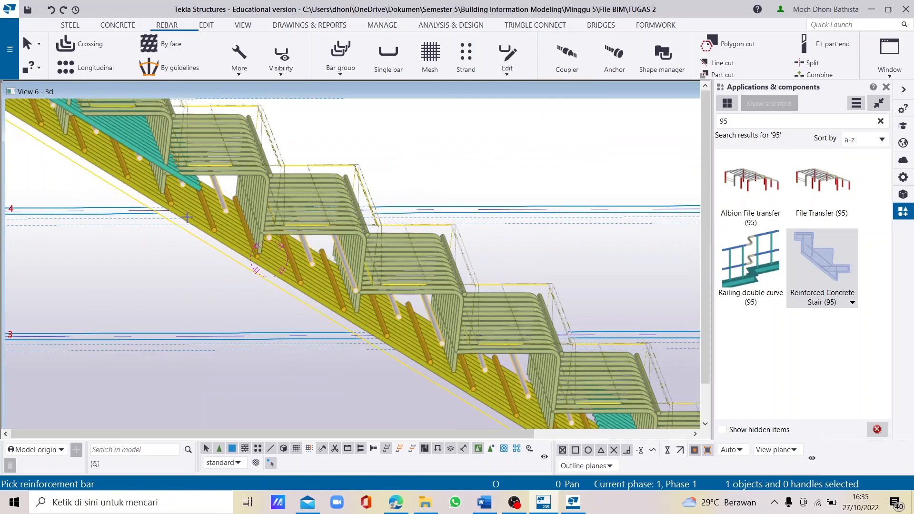
{"action": "left_click", "coordinate": [236, 192]}
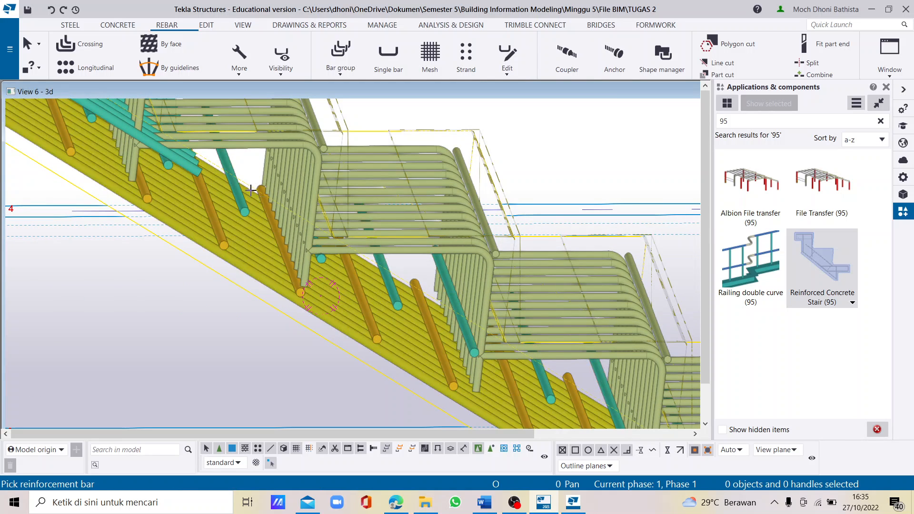
{"action": "scroll", "coordinate": [248, 192], "scroll_direction": "down", "scroll_amount": 3}
{"action": "scroll", "coordinate": [243, 193], "scroll_direction": "up", "scroll_amount": 2}
{"action": "right_click", "coordinate": [213, 176]}
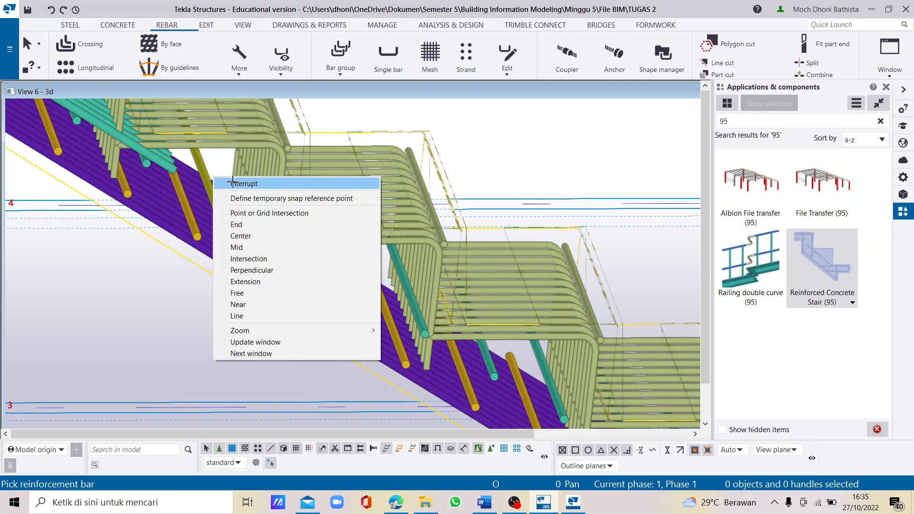
{"action": "left_click", "coordinate": [233, 183]}
{"action": "left_click", "coordinate": [204, 165]}
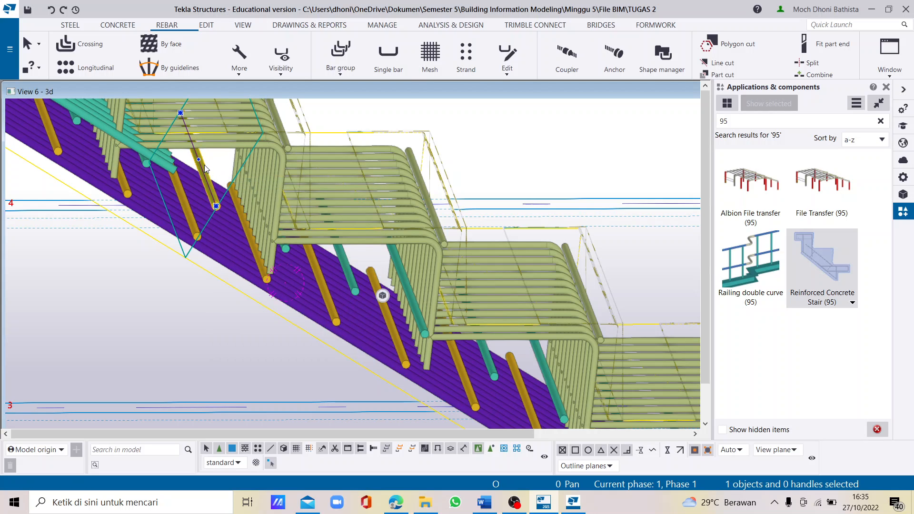
{"action": "left_click", "coordinate": [345, 264], "text": "ctrl"}
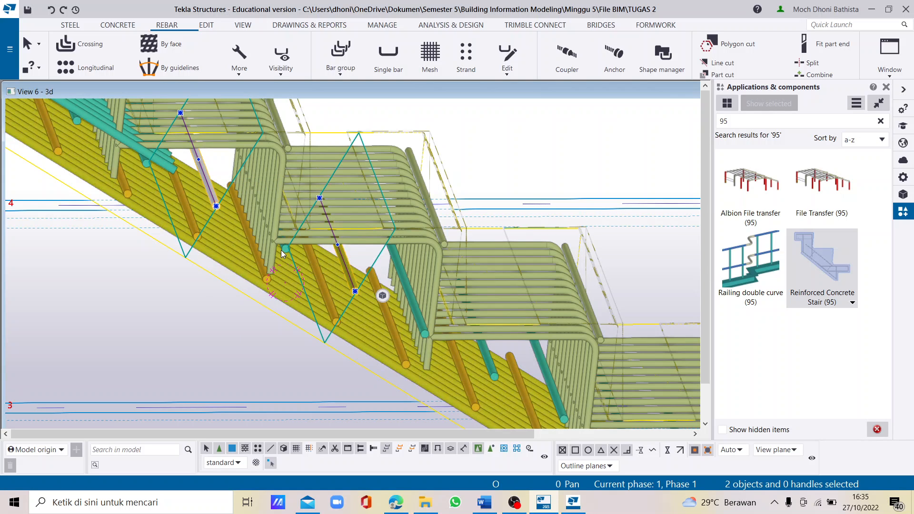
{"action": "left_click", "coordinate": [281, 245], "text": "ctrl"}
{"action": "left_click", "coordinate": [405, 284], "text": "ctrl"}
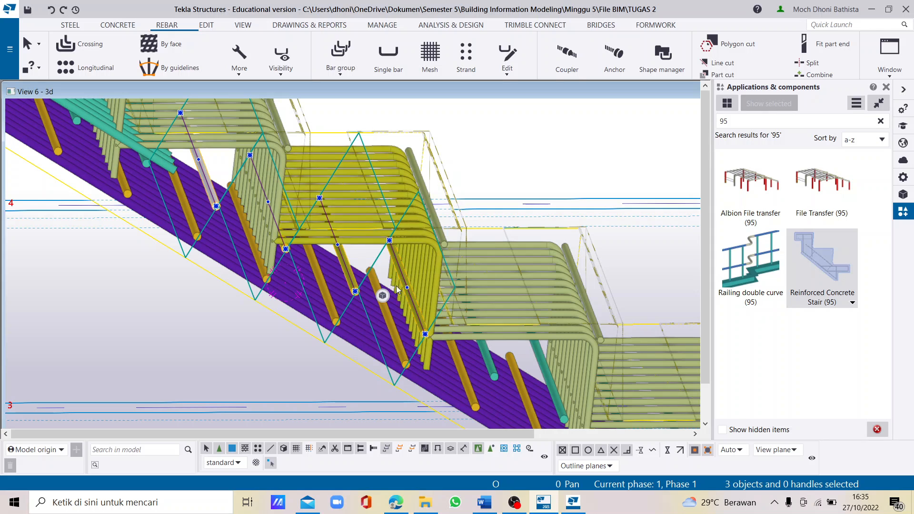
{"action": "left_click", "coordinate": [383, 295]}
{"action": "left_click", "coordinate": [514, 170]}
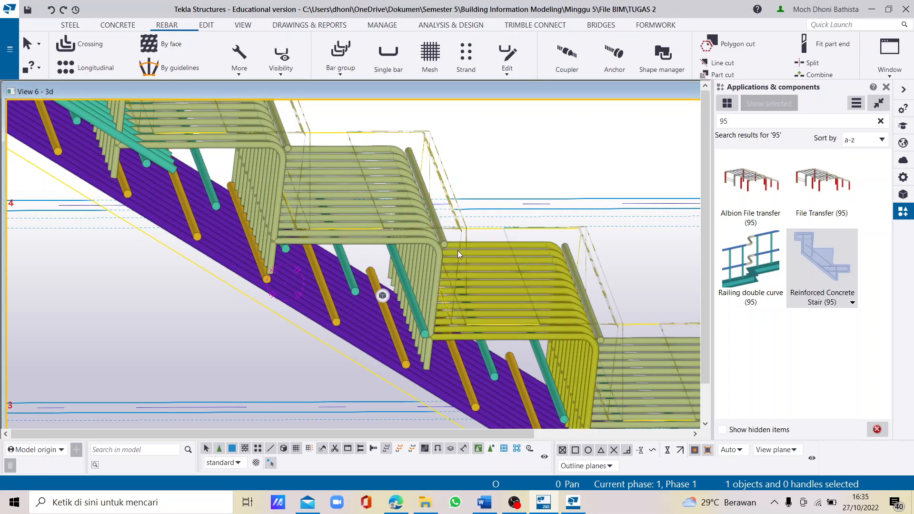
- Delete the nine individual upper distribution bars in the lower flight's middle zone, between the short inclined top bars
{"action": "middle_click_drag", "start_coordinate": [321, 341], "coordinate": [316, 333], "text": "ctrl"}
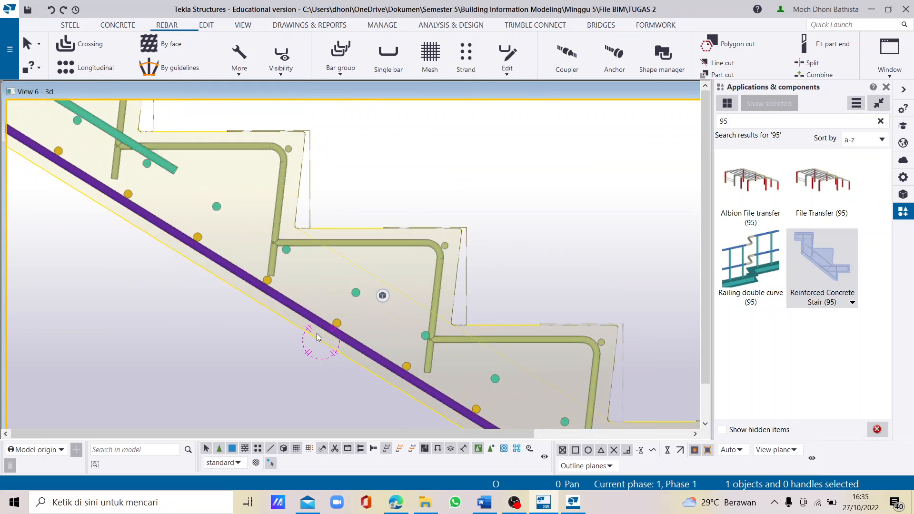
{"action": "left_click", "coordinate": [216, 212]}
{"action": "left_click", "coordinate": [287, 251], "text": "ctrl"}
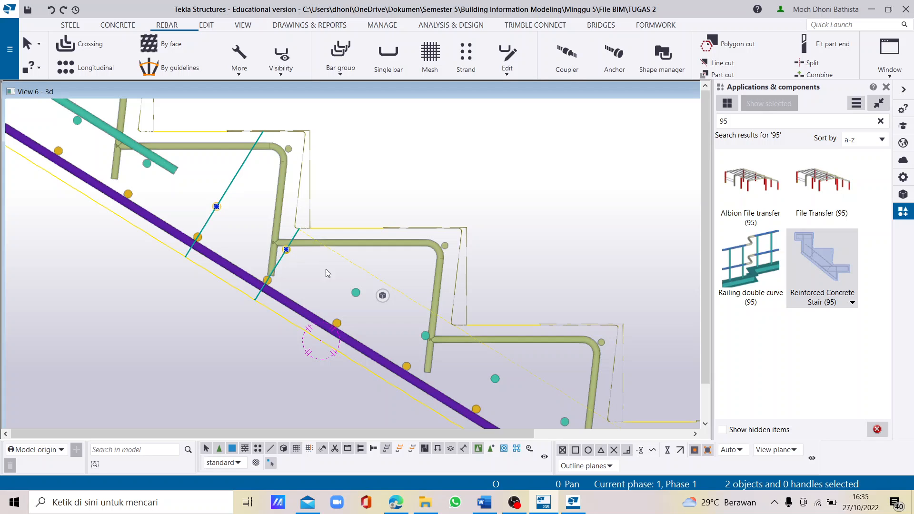
{"action": "left_click", "coordinate": [353, 295], "text": "ctrl"}
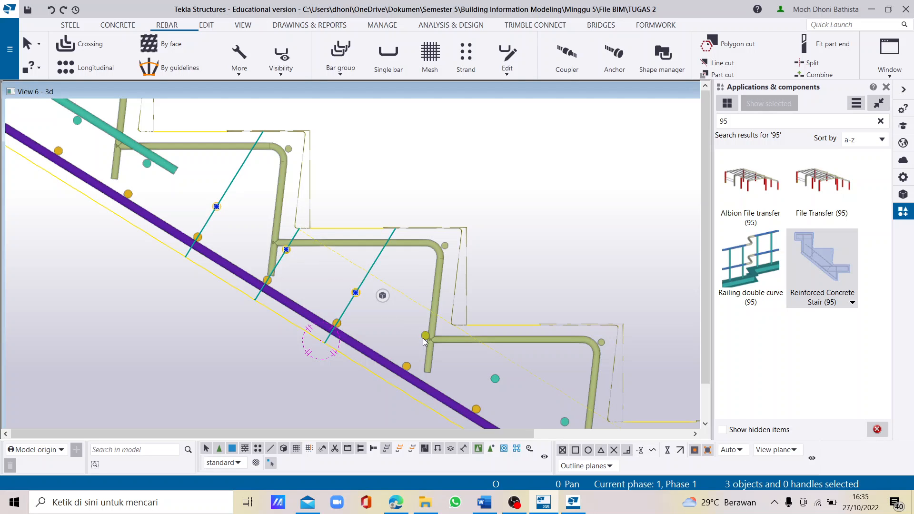
{"action": "left_click", "coordinate": [425, 337], "text": "ctrl"}
{"action": "left_click", "coordinate": [492, 380], "text": "ctrl"}
{"action": "scroll", "coordinate": [315, 255], "scroll_direction": "down", "scroll_amount": 3}
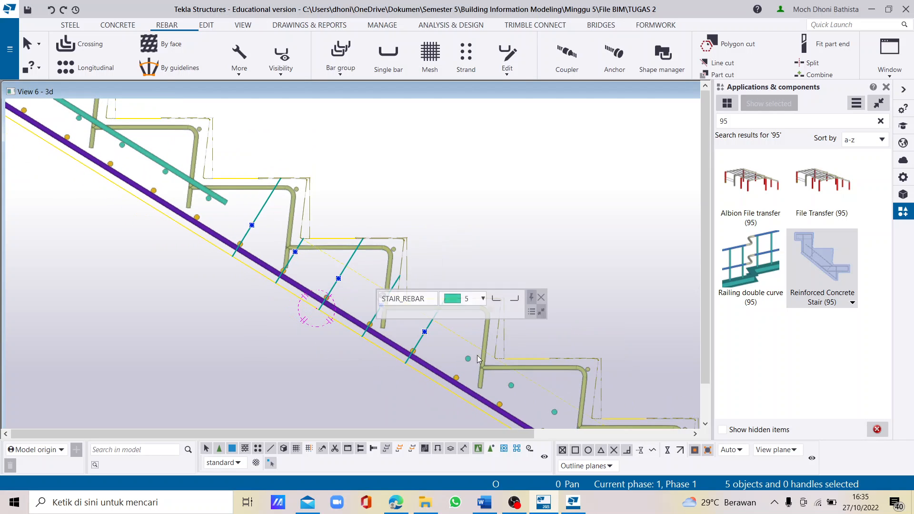
{"action": "scroll", "coordinate": [471, 366], "scroll_direction": "up", "scroll_amount": 2}
{"action": "left_click", "coordinate": [458, 359], "text": "ctrl"}
{"action": "scroll", "coordinate": [365, 326], "scroll_direction": "down", "scroll_amount": 3}
{"action": "scroll", "coordinate": [500, 375], "scroll_direction": "up", "scroll_amount": 2}
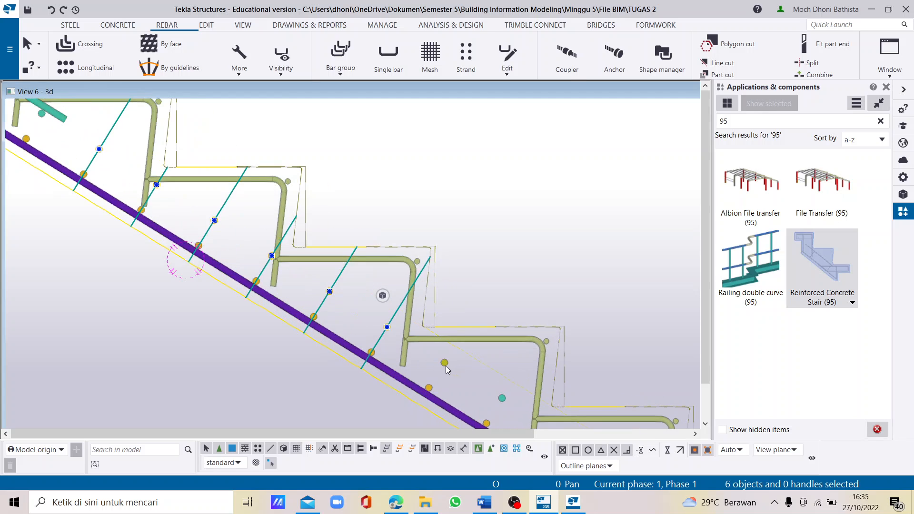
{"action": "left_click", "coordinate": [443, 364], "text": "ctrl"}
{"action": "scroll", "coordinate": [370, 331], "scroll_direction": "down", "scroll_amount": 3}
{"action": "scroll", "coordinate": [447, 376], "scroll_direction": "up", "scroll_amount": 2}
{"action": "left_click", "coordinate": [453, 376], "text": "ctrl"}
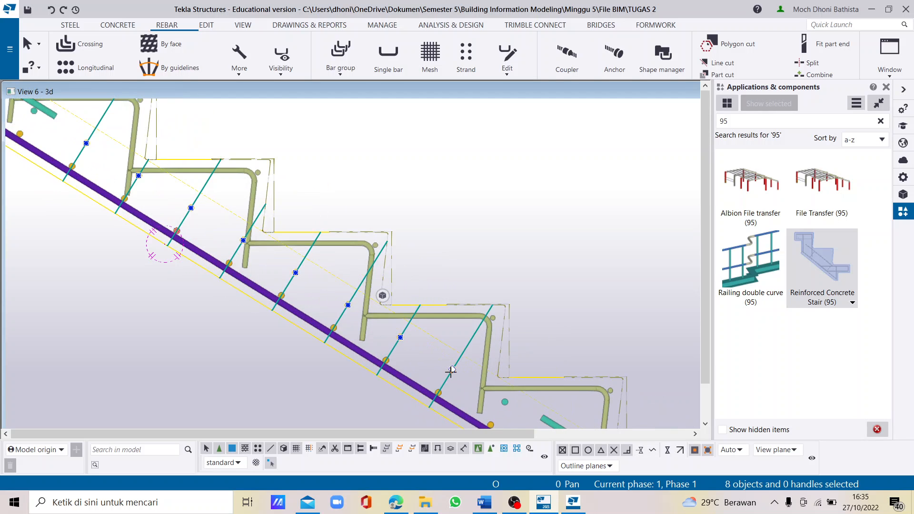
{"action": "scroll", "coordinate": [388, 382], "scroll_direction": "down", "scroll_amount": 3}
{"action": "scroll", "coordinate": [481, 412], "scroll_direction": "up", "scroll_amount": 2}
{"action": "left_click", "coordinate": [484, 392], "text": "ctrl"}
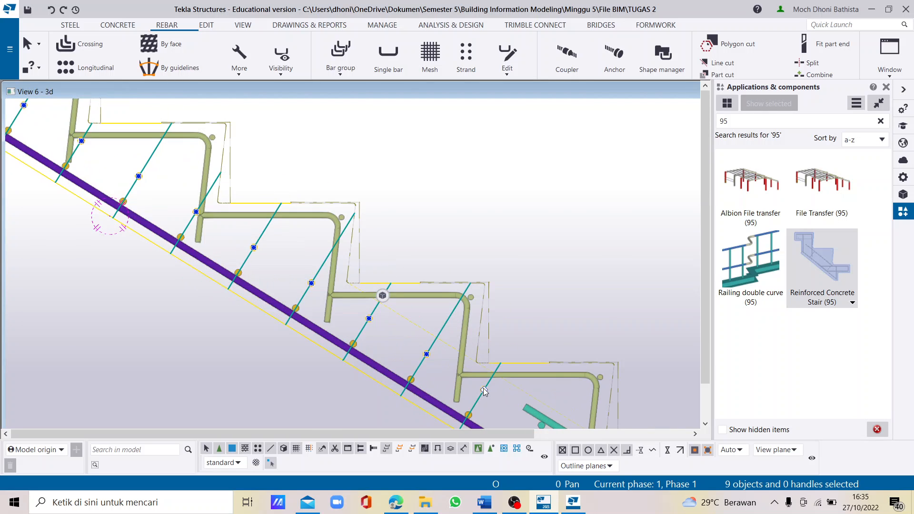
{"action": "key", "text": "Escape"}
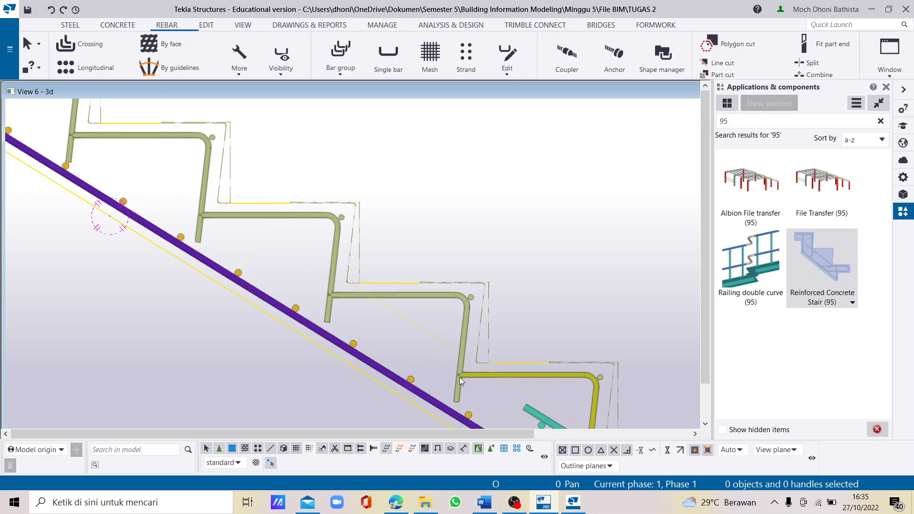
- Examine the lower flight's remaining reinforcement and compare it with the upper flight's distribution bars from several sides
{"action": "scroll", "coordinate": [459, 377], "scroll_direction": "down", "scroll_amount": 5}
{"action": "scroll", "coordinate": [385, 326], "scroll_direction": "up", "scroll_amount": 3}
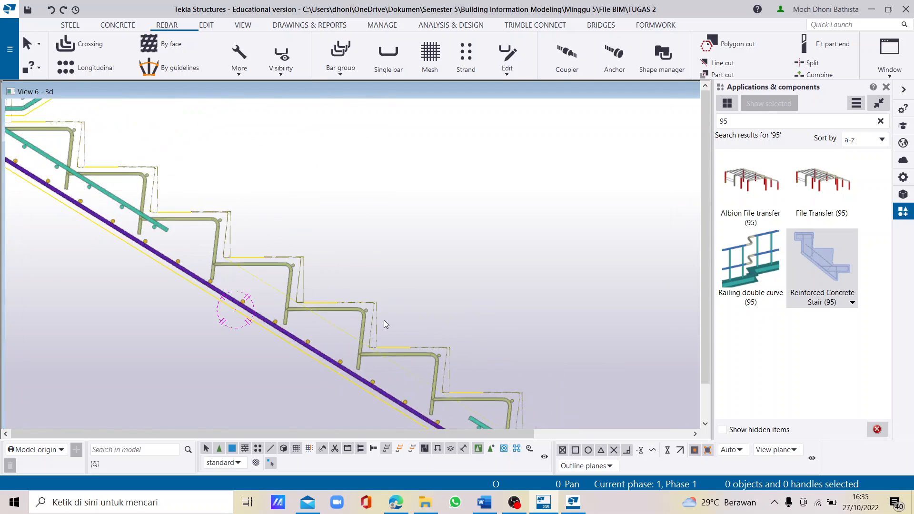
{"action": "middle_click_drag", "start_coordinate": [380, 319], "coordinate": [375, 323], "text": "ctrl"}
{"action": "scroll", "coordinate": [375, 325], "scroll_direction": "down", "scroll_amount": 2}
{"action": "scroll", "coordinate": [563, 299], "scroll_direction": "up", "scroll_amount": 4}
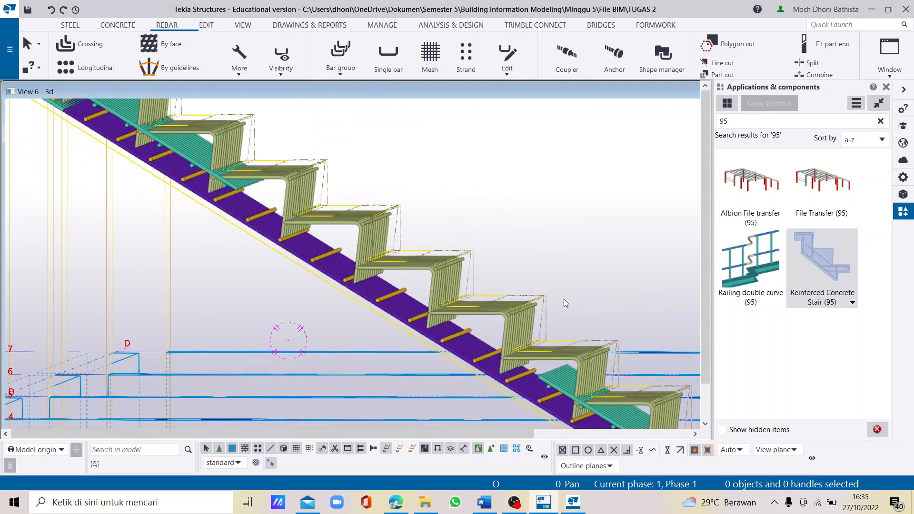
{"action": "scroll", "coordinate": [423, 373], "scroll_direction": "down", "scroll_amount": 8}
{"action": "scroll", "coordinate": [358, 287], "scroll_direction": "up", "scroll_amount": 8}
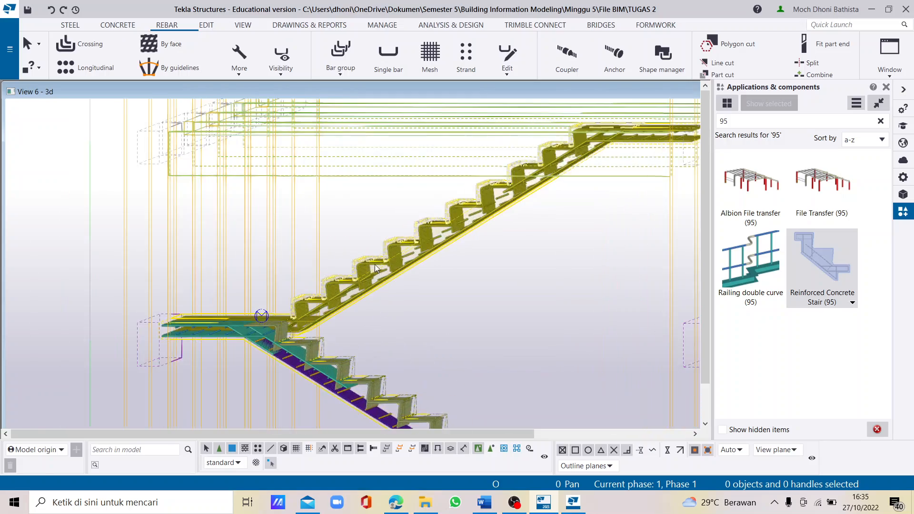
{"action": "mouse_move", "coordinate": [364, 288]}
{"action": "middle_mouse_down", "text": "ctrl"}
{"action": "mouse_move", "coordinate": [382, 297]}
{"action": "mouse_move", "coordinate": [368, 284]}
{"action": "middle_mouse_up", "text": "ctrl"}
{"action": "scroll", "coordinate": [368, 285], "scroll_direction": "down", "scroll_amount": 8}
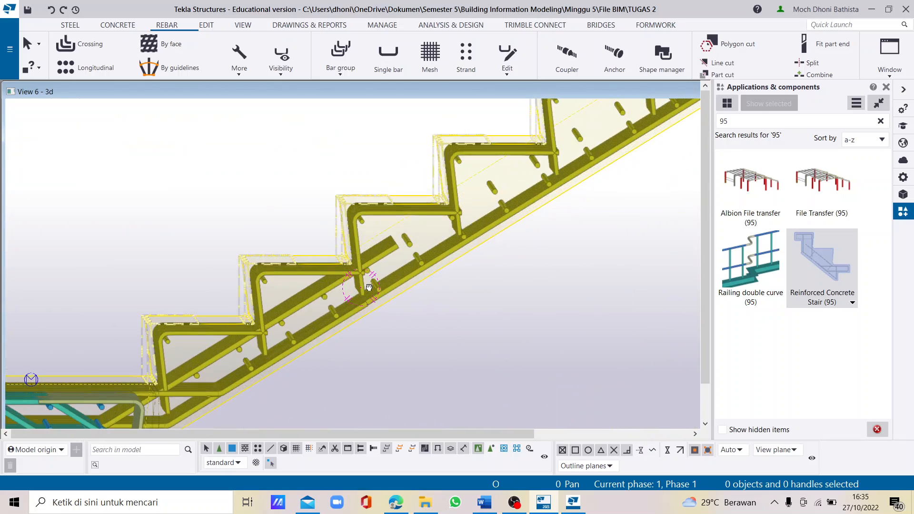
{"action": "scroll", "coordinate": [256, 312], "scroll_direction": "down", "scroll_amount": 2}
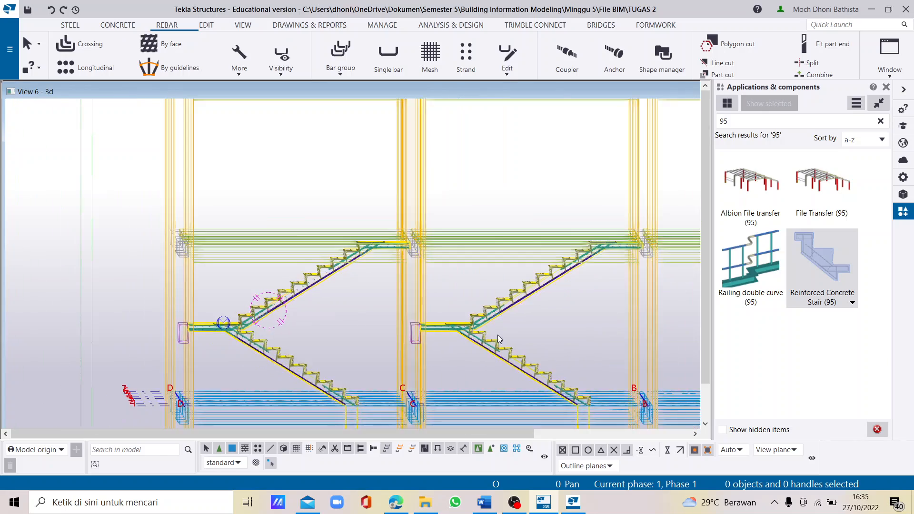
{"action": "scroll", "coordinate": [511, 364], "scroll_direction": "up", "scroll_amount": 8}
{"action": "middle_click_drag", "start_coordinate": [530, 365], "coordinate": [541, 371], "text": "ctrl"}
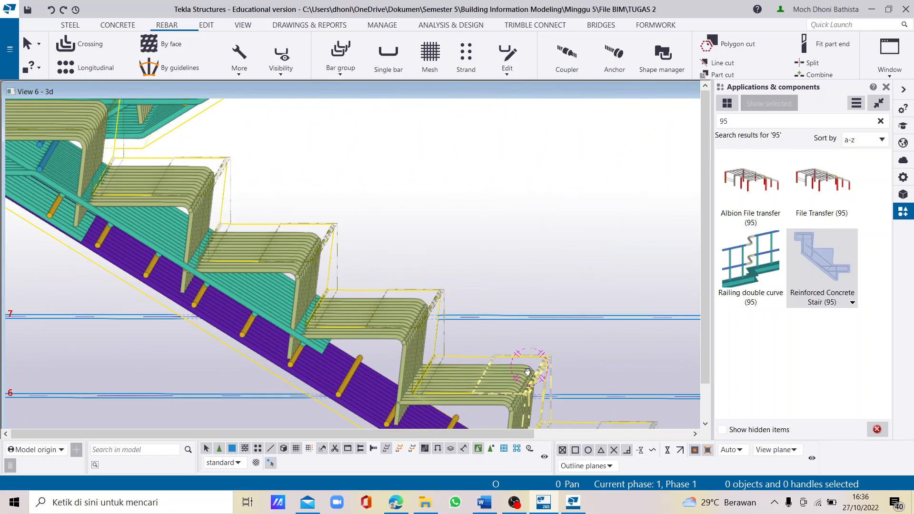
{"action": "scroll", "coordinate": [464, 292], "scroll_direction": "down", "scroll_amount": 3}
{"action": "scroll", "coordinate": [524, 304], "scroll_direction": "down", "scroll_amount": 4}
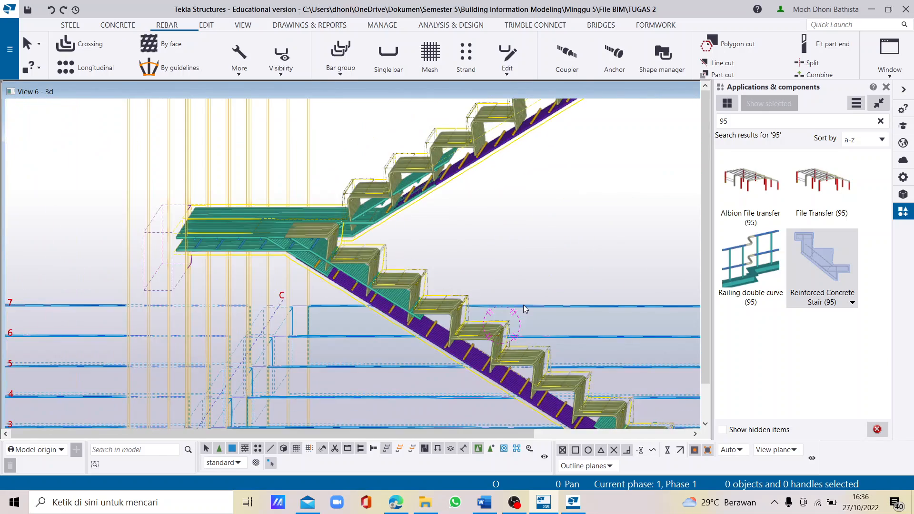
- Explode the upper flight's reinforced concrete stair component
{"action": "scroll", "coordinate": [26, 183], "scroll_direction": "up", "scroll_amount": 4}
{"action": "scroll", "coordinate": [80, 218], "scroll_direction": "up", "scroll_amount": 1}
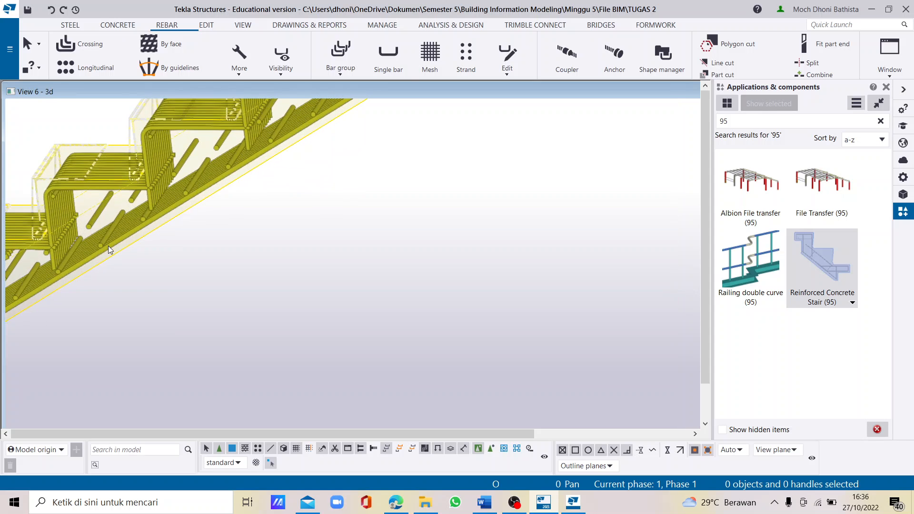
{"action": "left_click", "coordinate": [108, 247]}
{"action": "scroll", "coordinate": [107, 247], "scroll_direction": "down", "scroll_amount": 2}
{"action": "right_click", "coordinate": [214, 238]}
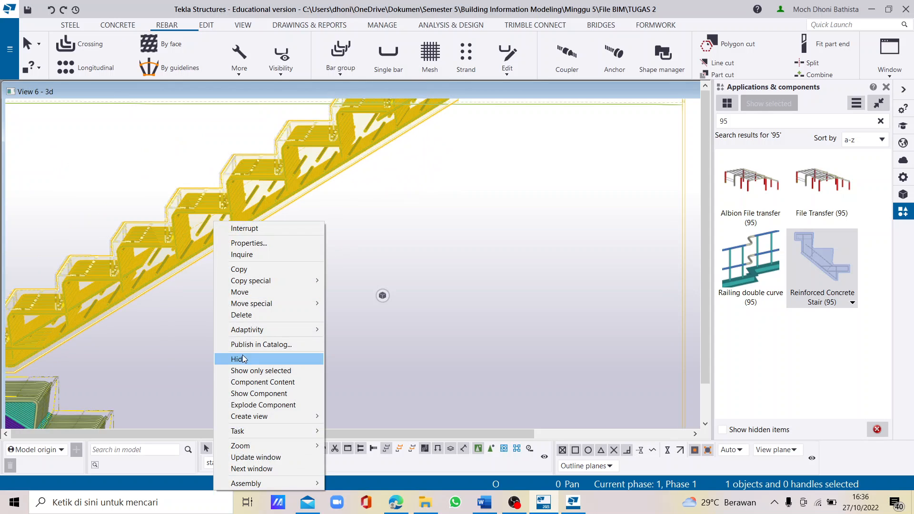
{"action": "left_click", "coordinate": [173, 254]}
{"action": "right_click", "coordinate": [173, 252]}
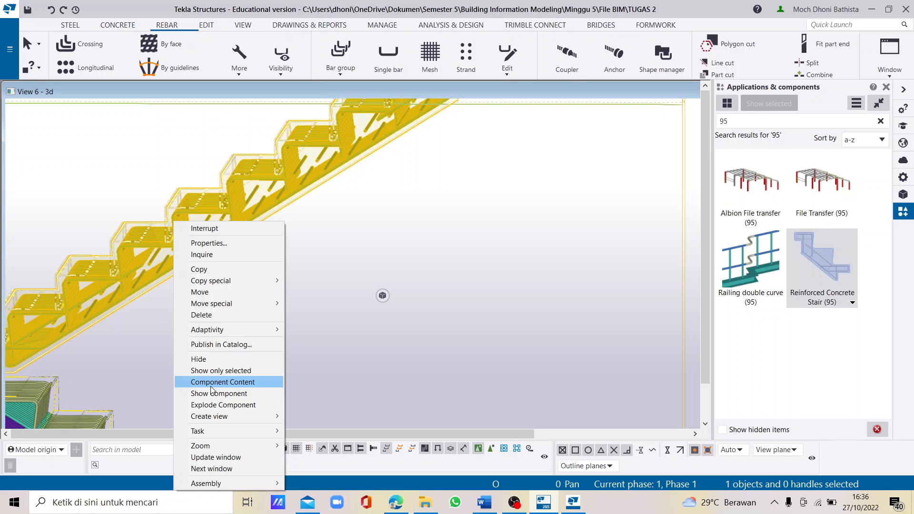
{"action": "left_click", "coordinate": [251, 404]}
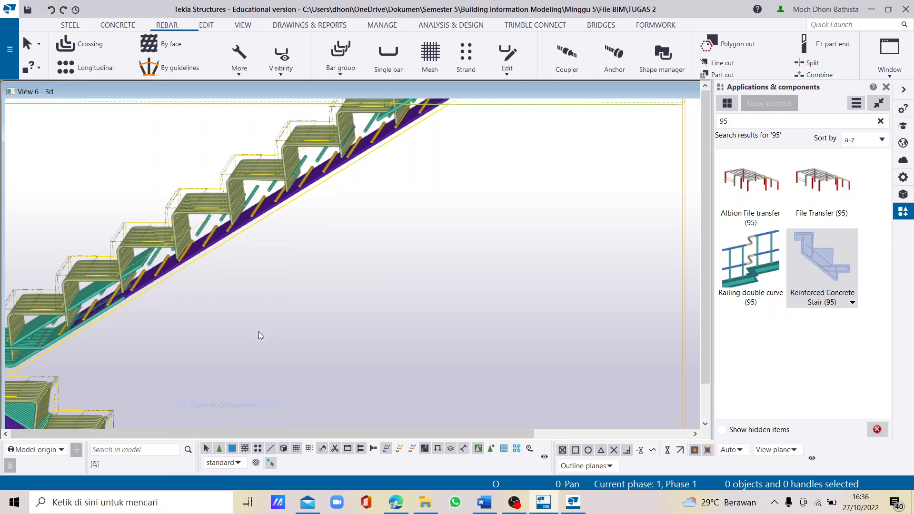
- Ungroup the upper layer of distribution bars in the middle of the newly exploded upper flight and end the command
{"action": "scroll", "coordinate": [176, 279], "scroll_direction": "down", "scroll_amount": 2}
{"action": "scroll", "coordinate": [253, 261], "scroll_direction": "up", "scroll_amount": 3}
{"action": "scroll", "coordinate": [285, 218], "scroll_direction": "up", "scroll_amount": 2}
{"action": "left_click", "coordinate": [284, 218]}
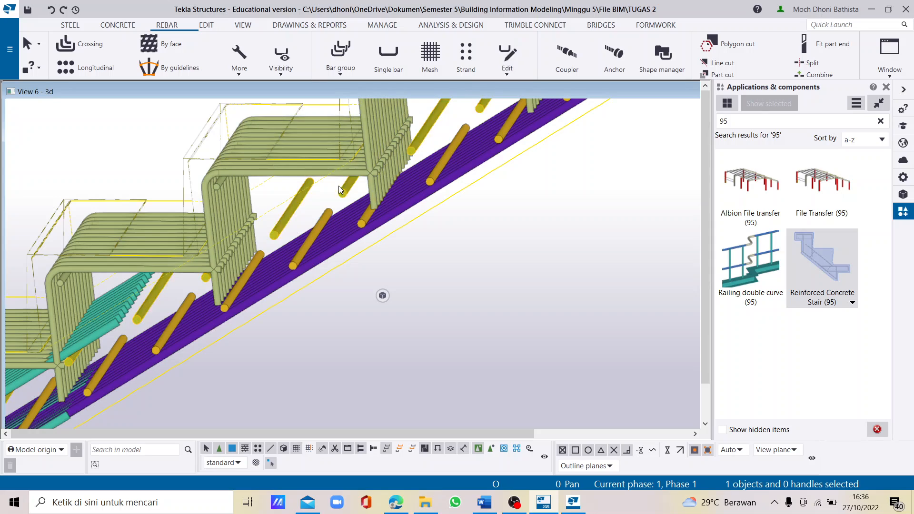
{"action": "left_click", "coordinate": [283, 218]}
{"action": "left_click", "coordinate": [507, 55]}
{"action": "left_click", "coordinate": [501, 124]}
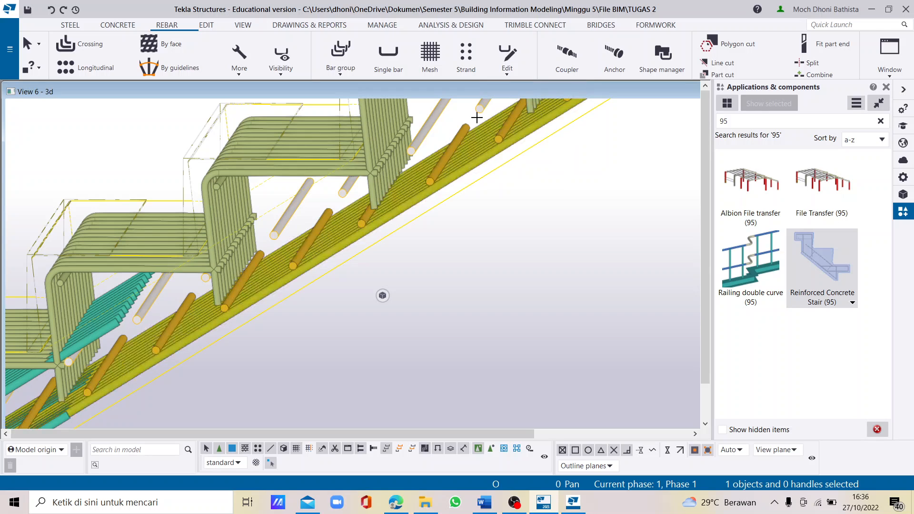
{"action": "left_click", "coordinate": [290, 209]}
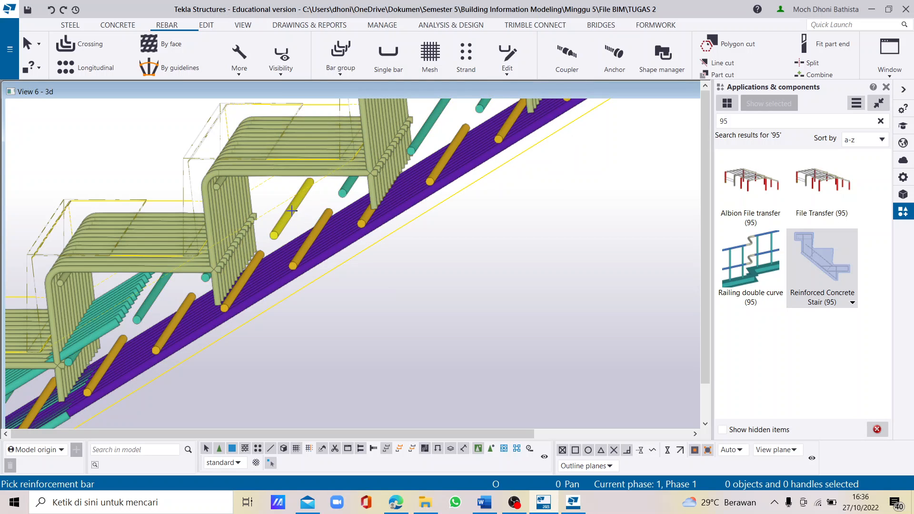
{"action": "right_click", "coordinate": [148, 310]}
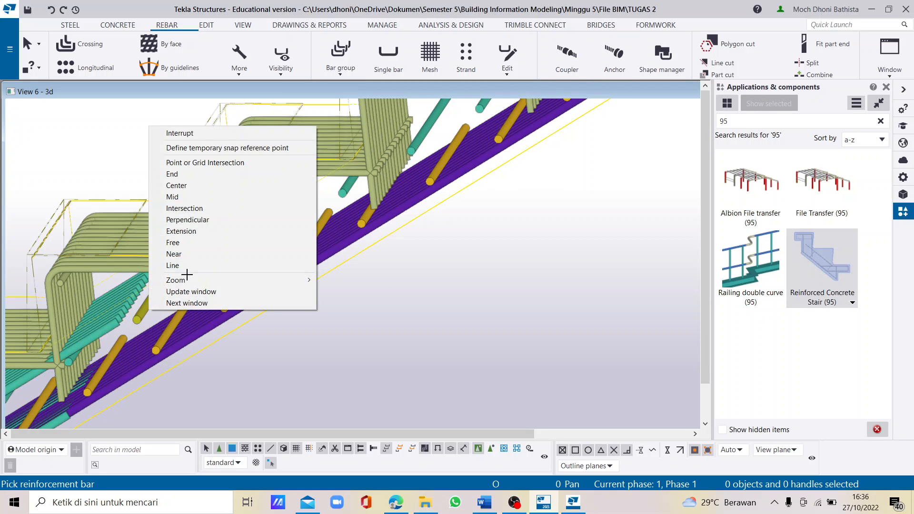
{"action": "left_click", "coordinate": [191, 135]}
- Delete the ten individual upper distribution bars in the upper flight's middle zone, between the short inclined top bars
{"action": "scroll", "coordinate": [332, 181], "scroll_direction": "down", "scroll_amount": 2}
{"action": "middle_click_drag", "start_coordinate": [322, 234], "coordinate": [330, 234], "text": "ctrl"}
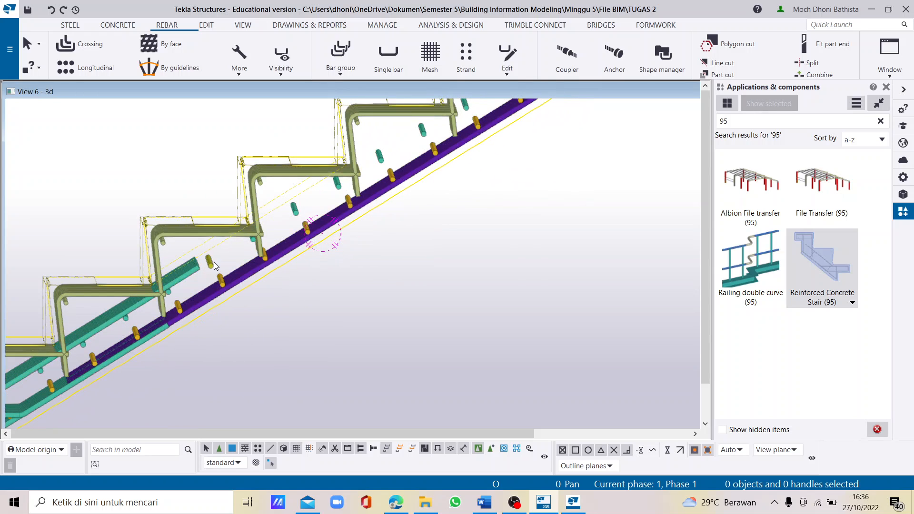
{"action": "left_click", "coordinate": [213, 262]}
{"action": "left_click", "coordinate": [254, 242], "text": "ctrl"}
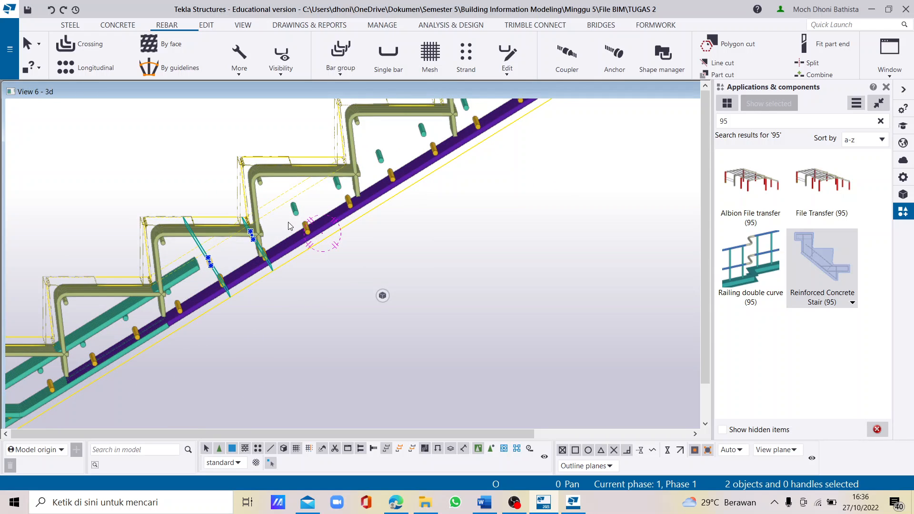
{"action": "left_click", "coordinate": [294, 213], "text": "ctrl"}
{"action": "left_click", "coordinate": [338, 190], "text": "ctrl"}
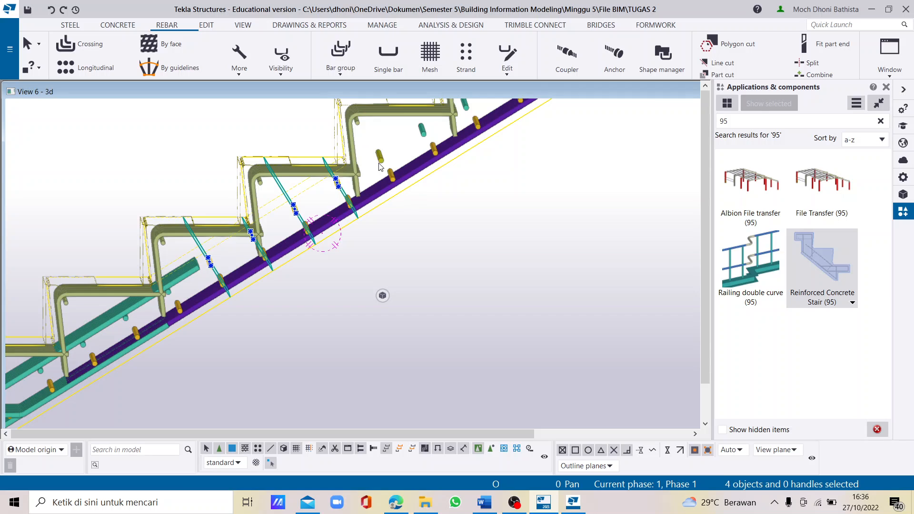
{"action": "left_click", "coordinate": [380, 160], "text": "ctrl"}
{"action": "left_click", "coordinate": [423, 134], "text": "ctrl"}
{"action": "scroll", "coordinate": [235, 290], "scroll_direction": "down", "scroll_amount": 2}
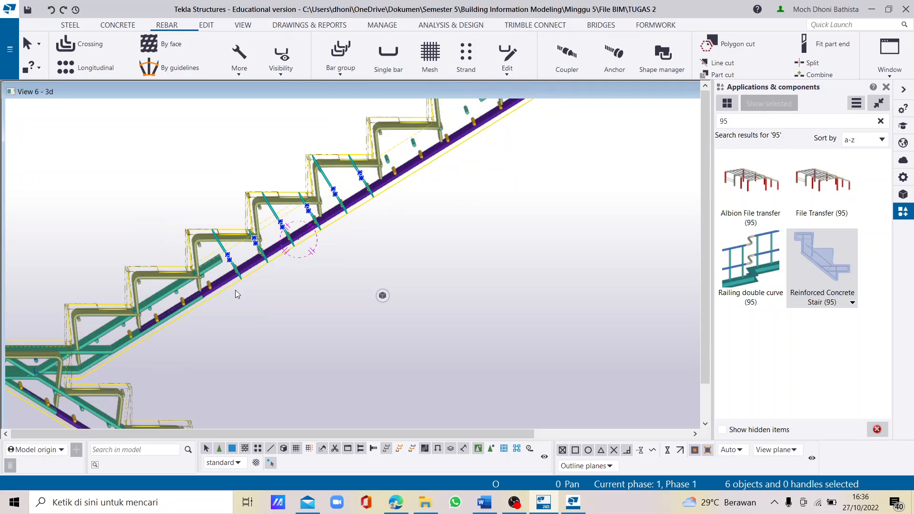
{"action": "scroll", "coordinate": [389, 160], "scroll_direction": "up", "scroll_amount": 2}
{"action": "left_click", "coordinate": [403, 164], "text": "ctrl"}
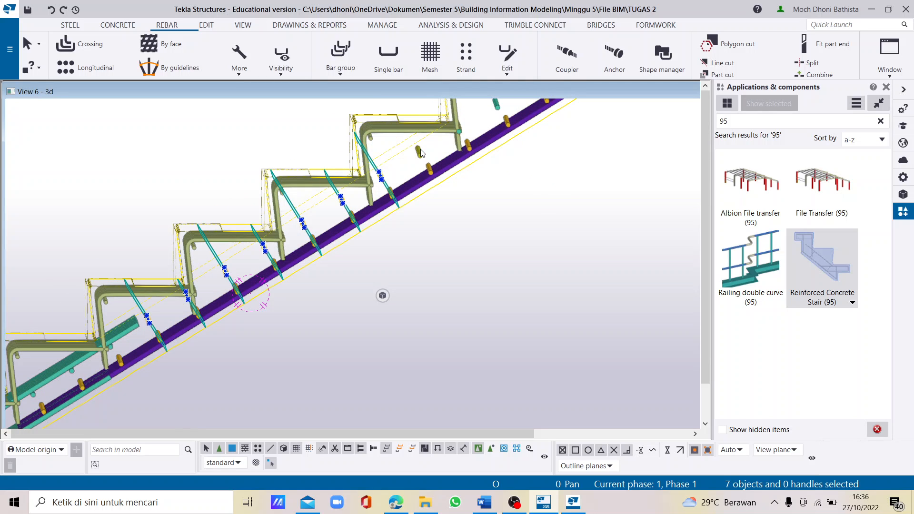
{"action": "left_click", "coordinate": [420, 153], "text": "ctrl"}
{"action": "scroll", "coordinate": [393, 162], "scroll_direction": "down", "scroll_amount": 2}
{"action": "scroll", "coordinate": [400, 181], "scroll_direction": "up", "scroll_amount": 2}
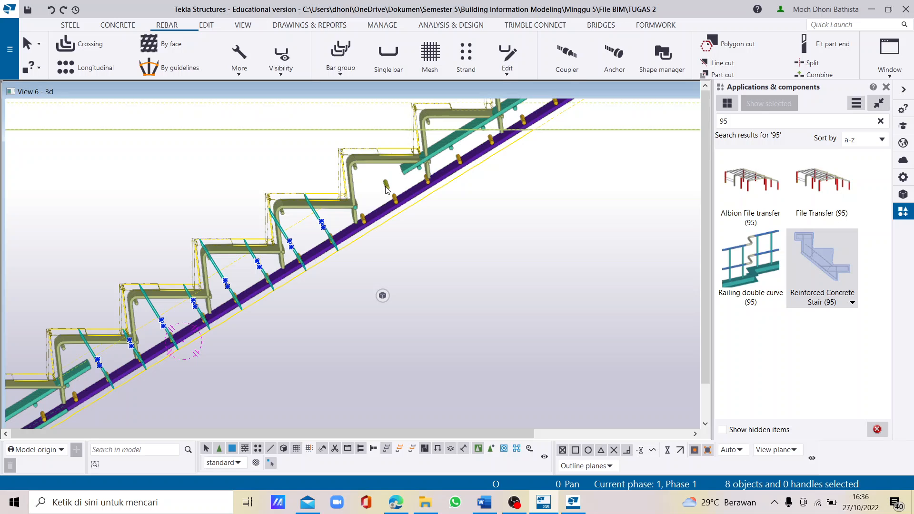
{"action": "scroll", "coordinate": [386, 189], "scroll_direction": "up", "scroll_amount": 4}
{"action": "left_click", "coordinate": [350, 213], "text": "ctrl"}
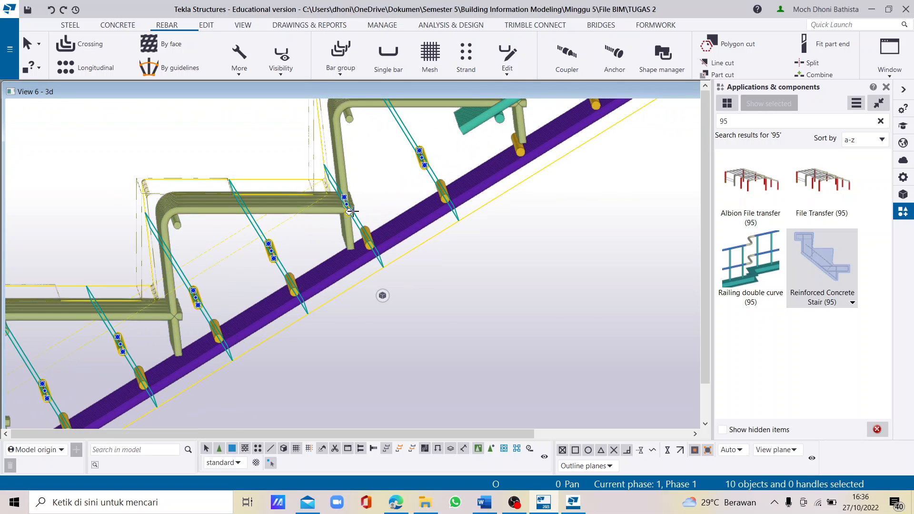
{"action": "scroll", "coordinate": [349, 213], "scroll_direction": "up", "scroll_amount": 1}
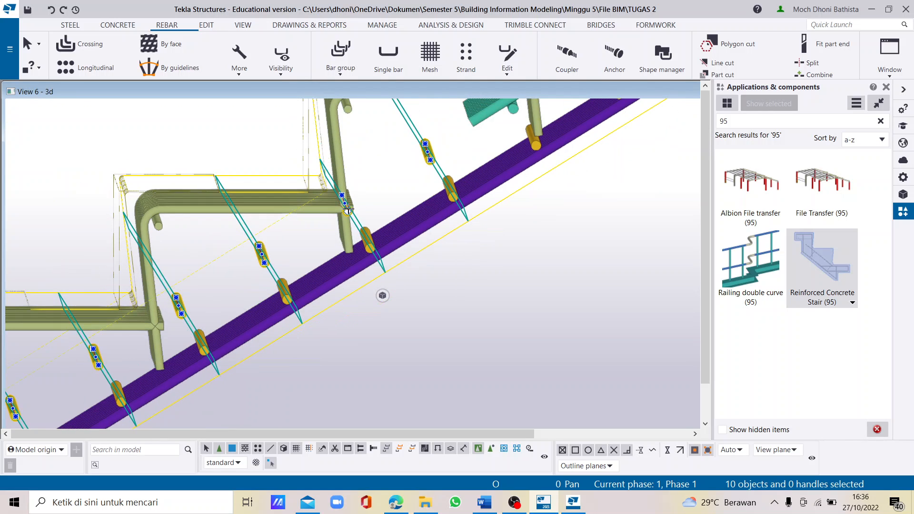
{"action": "scroll", "coordinate": [349, 211], "scroll_direction": "down", "scroll_amount": 1}
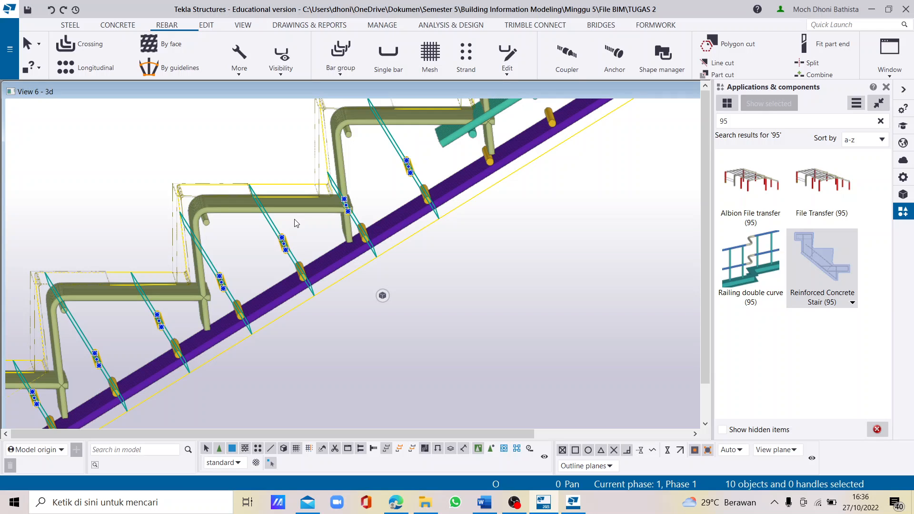
{"action": "left_click", "coordinate": [293, 225]}
{"action": "scroll", "coordinate": [293, 225], "scroll_direction": "down", "scroll_amount": 8}
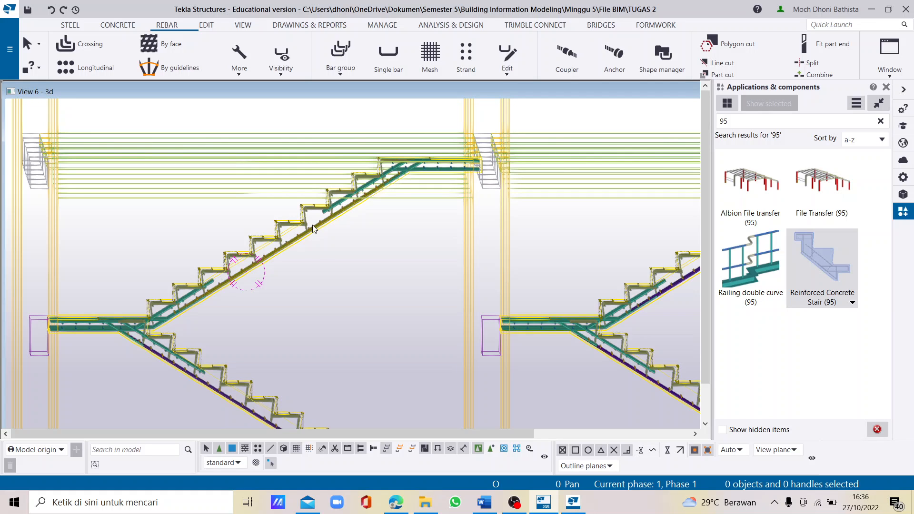
- Inspect the reinforcement of both flights and their shared landing from several angles in the 3D model
{"action": "left_click", "coordinate": [346, 274]}
{"action": "scroll", "coordinate": [349, 273], "scroll_direction": "down", "scroll_amount": 3}
{"action": "scroll", "coordinate": [329, 284], "scroll_direction": "up", "scroll_amount": 1}
{"action": "scroll", "coordinate": [329, 284], "scroll_direction": "up", "scroll_amount": 1}
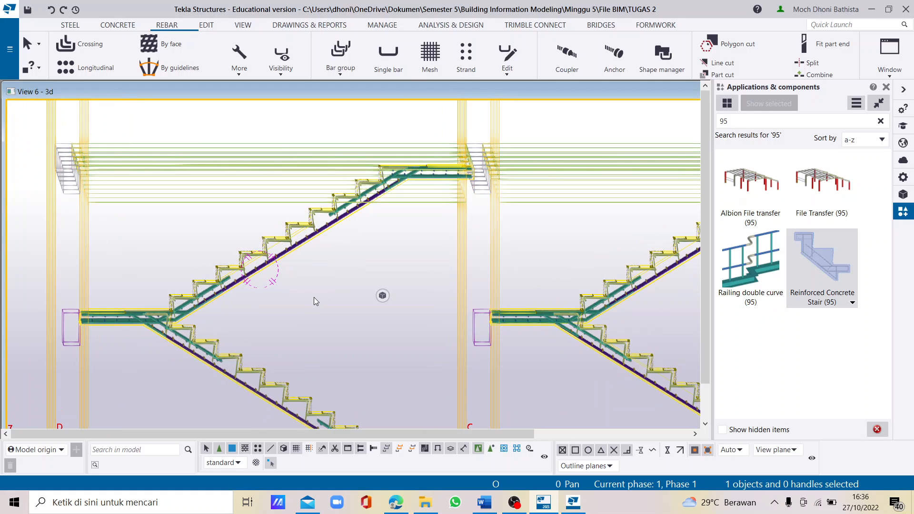
{"action": "middle_click_drag", "start_coordinate": [305, 305], "coordinate": [240, 302], "text": "ctrl"}
{"action": "scroll", "coordinate": [292, 291], "scroll_direction": "down", "scroll_amount": 2}
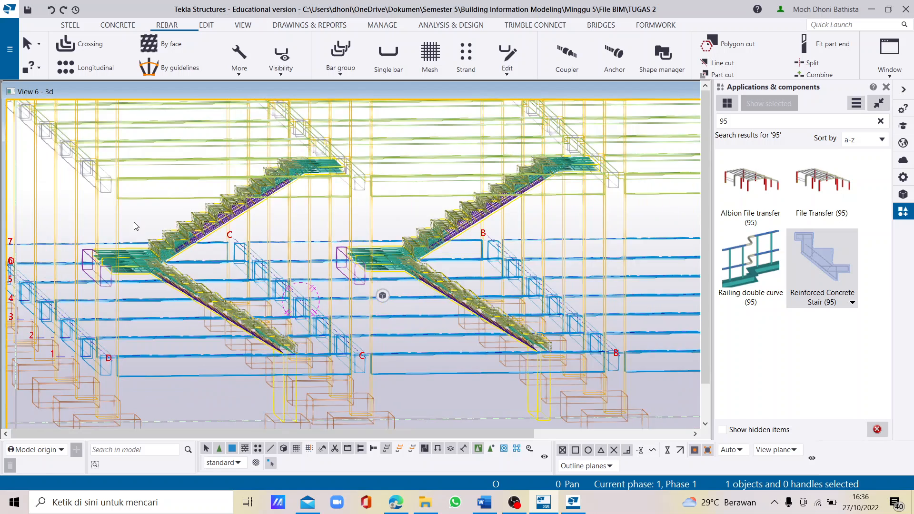
{"action": "scroll", "coordinate": [133, 222], "scroll_direction": "up", "scroll_amount": 2}
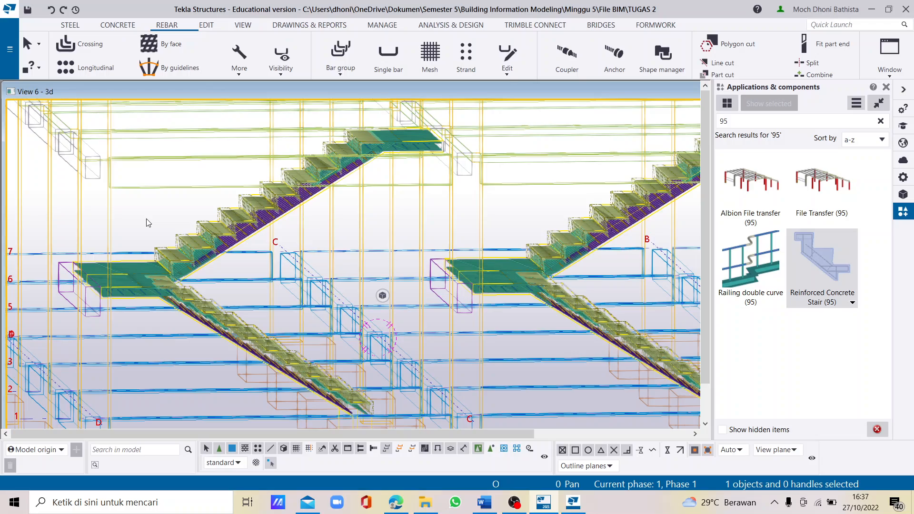
{"action": "scroll", "coordinate": [116, 276], "scroll_direction": "up", "scroll_amount": 5}
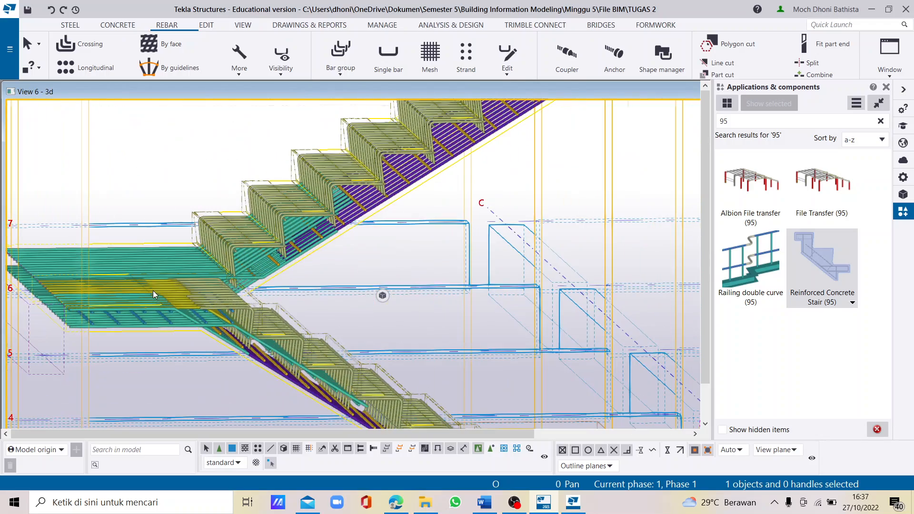
{"action": "mouse_move", "coordinate": [170, 291]}
{"action": "middle_mouse_down", "text": "ctrl"}
{"action": "mouse_move", "coordinate": [111, 294]}
{"action": "mouse_move", "coordinate": [123, 316]}
{"action": "mouse_move", "coordinate": [327, 320]}
{"action": "mouse_move", "coordinate": [351, 281]}
{"action": "mouse_move", "coordinate": [173, 296]}
{"action": "middle_mouse_up", "text": "ctrl"}
{"action": "scroll", "coordinate": [172, 293], "scroll_direction": "down", "scroll_amount": 3}
{"action": "scroll", "coordinate": [217, 234], "scroll_direction": "up", "scroll_amount": 2}
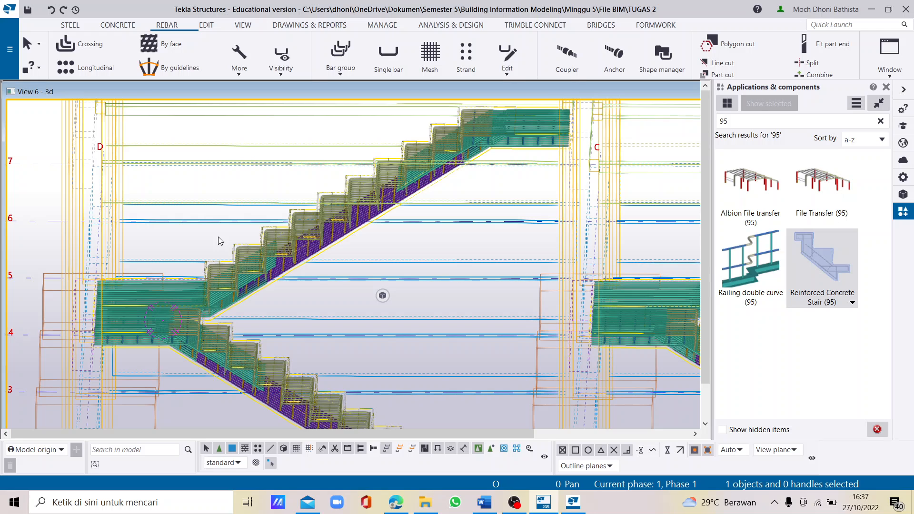
{"action": "scroll", "coordinate": [220, 241], "scroll_direction": "down", "scroll_amount": 3}
{"action": "scroll", "coordinate": [236, 247], "scroll_direction": "up", "scroll_amount": 2}
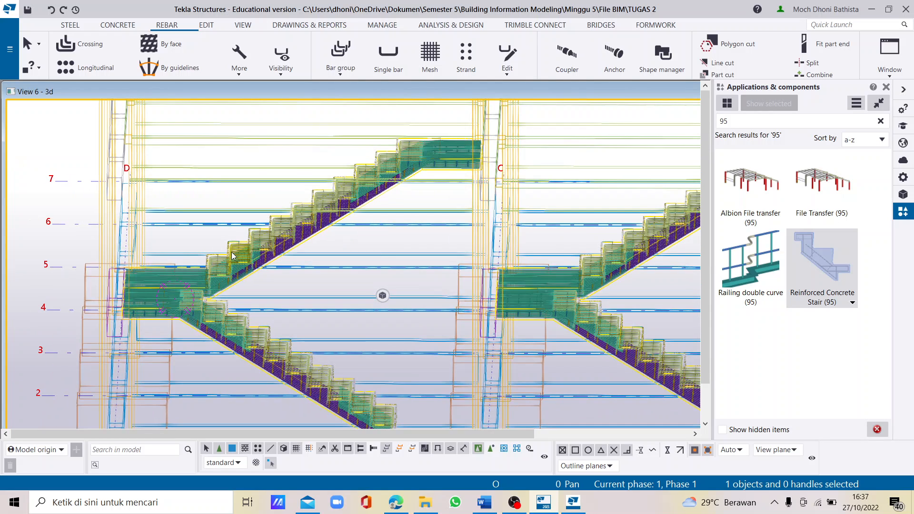